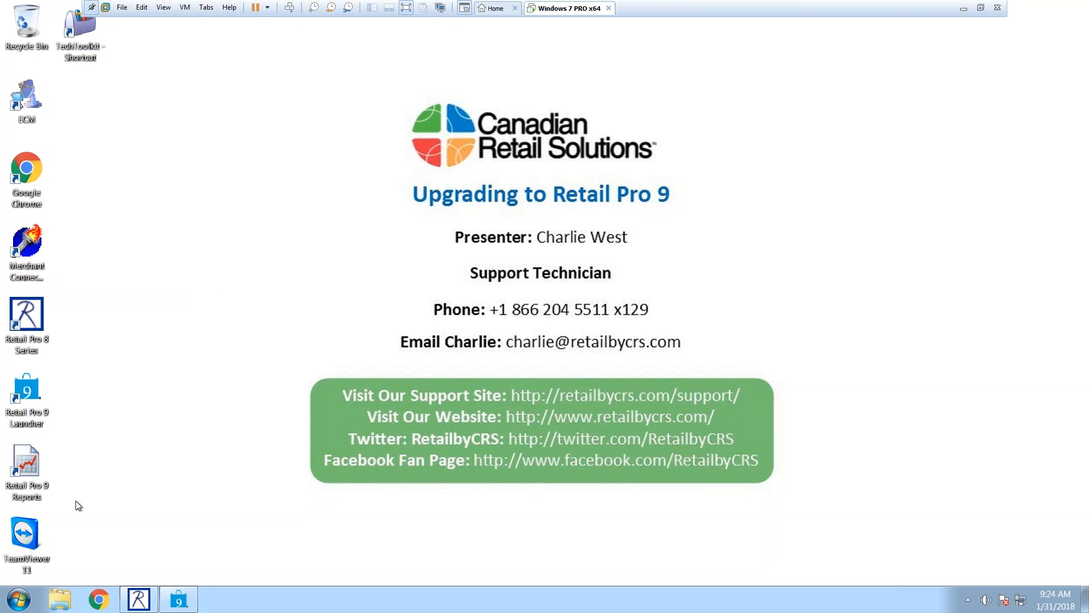
Step: Open Windows Explorer from the taskbar to show the Documents, Music, Pictures and Videos libraries
click(60, 599)
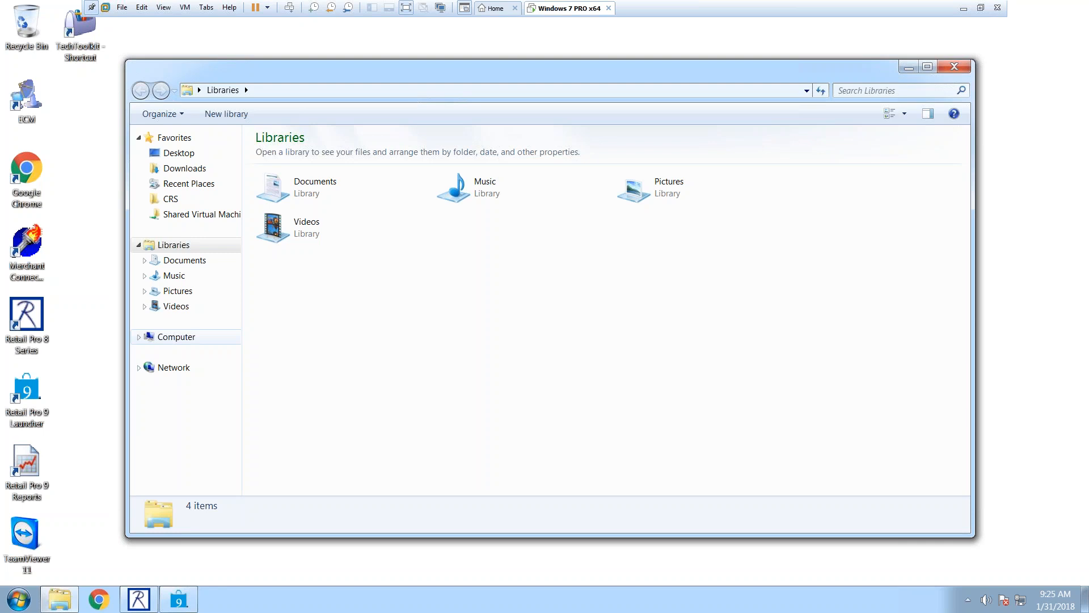
Step: Browse from Computer to C:\Retail\Rpro and scroll through its 648 items
click(184, 341)
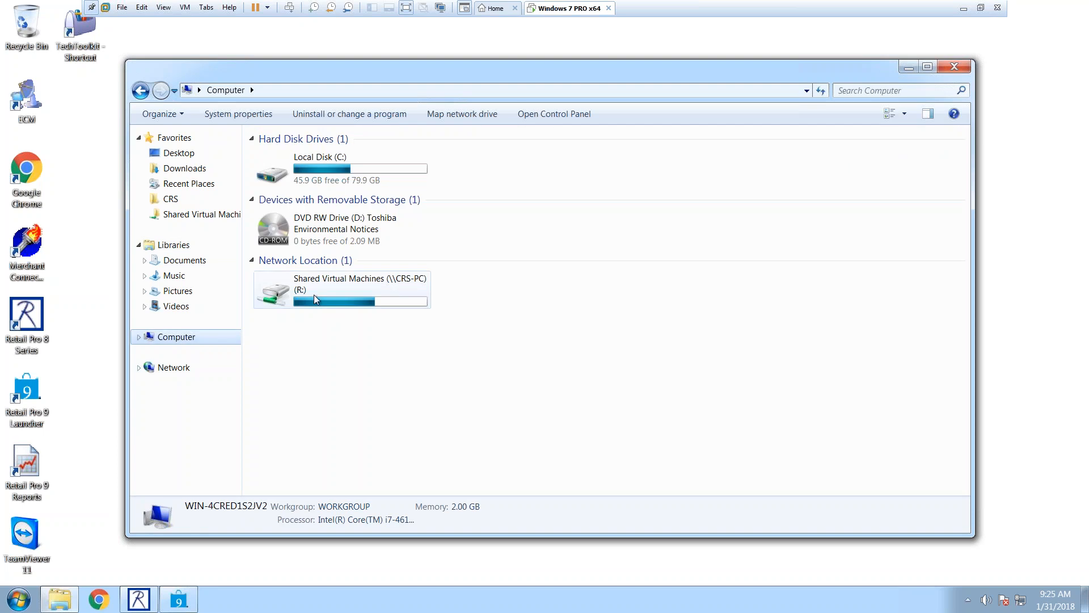
double_click(316, 168)
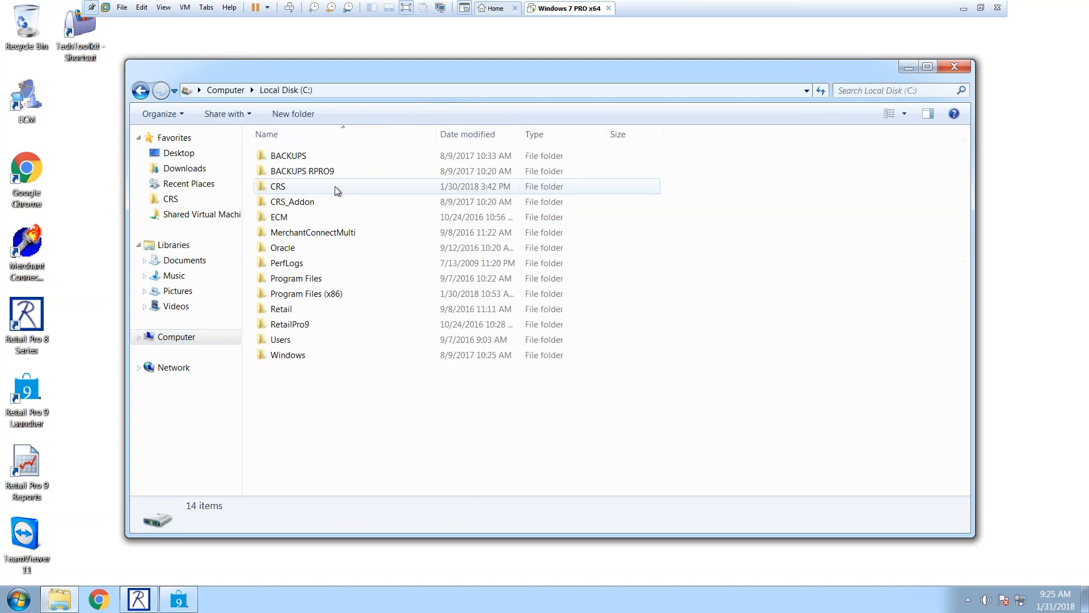
double_click(285, 310)
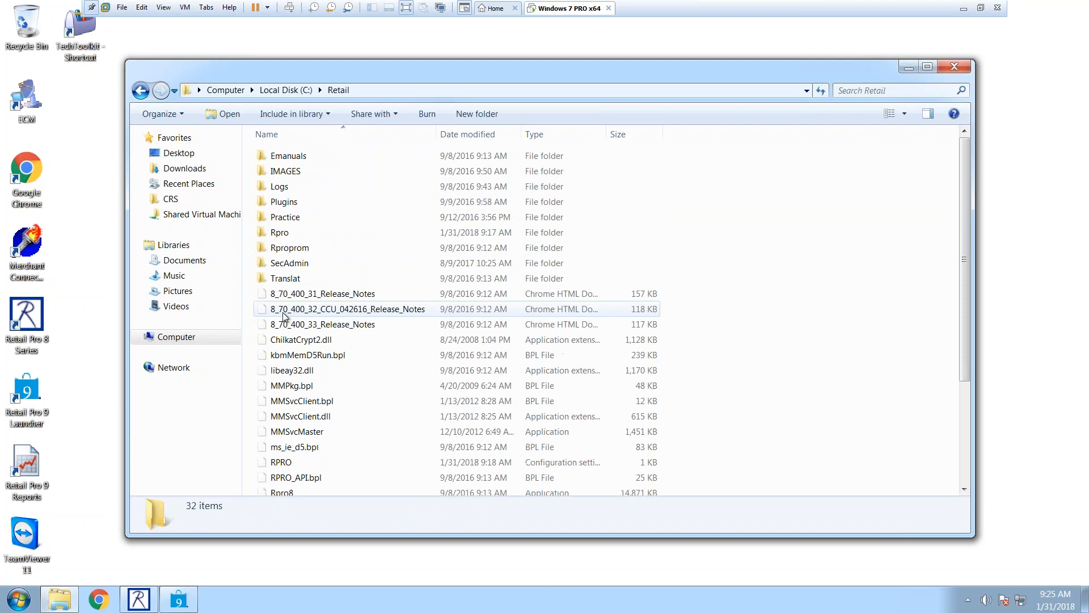
double_click(284, 233)
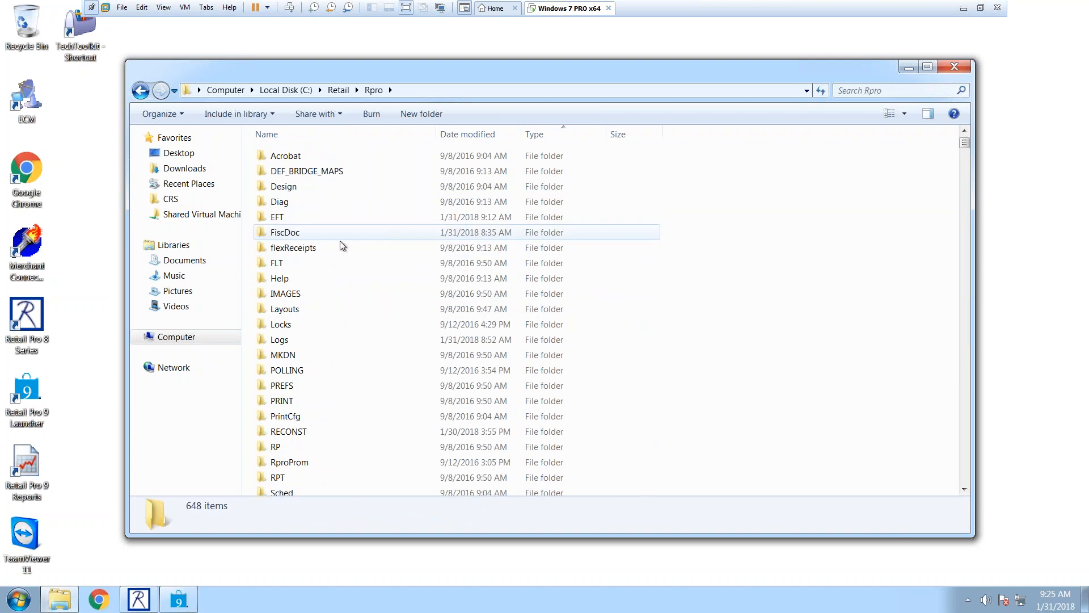
drag(966, 149, 960, 180)
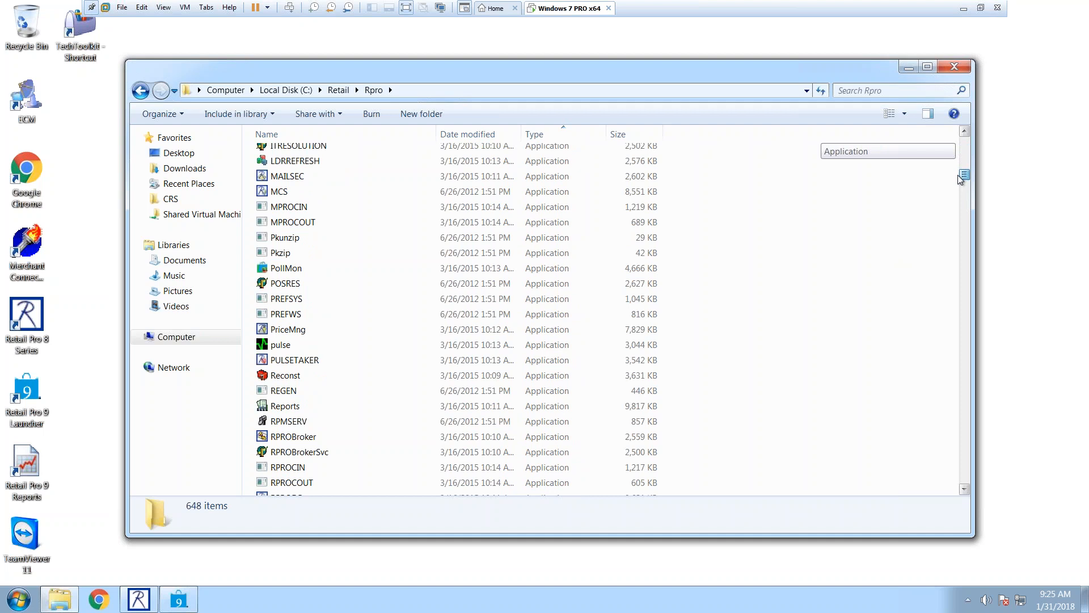
drag(960, 180, 942, 448)
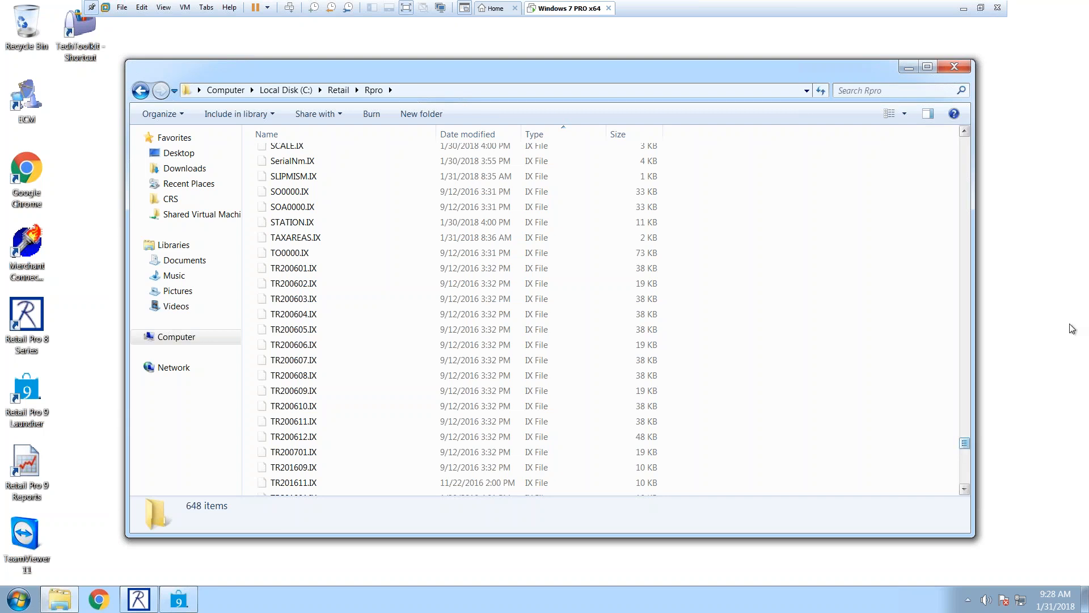
Step: Bring Retail Pro 8 forward and open System Preferences from the Options menu
click(179, 599)
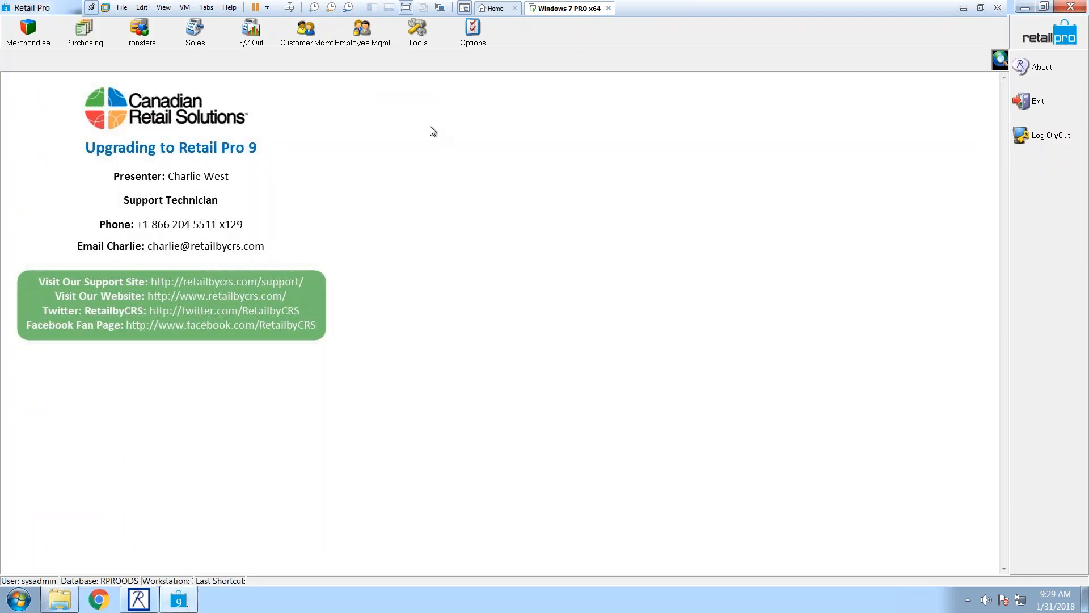
click(468, 37)
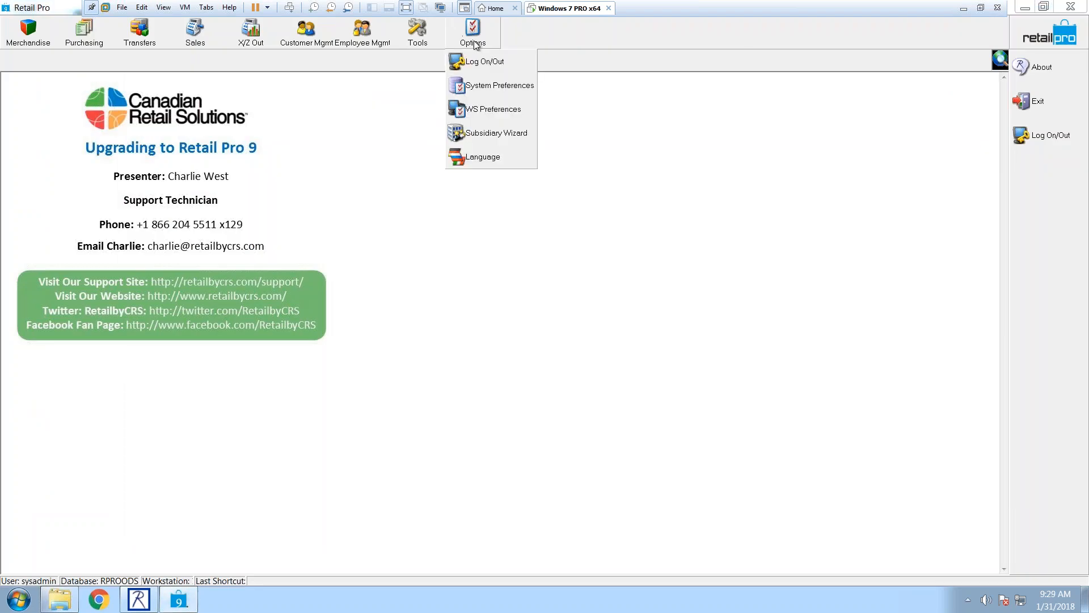
click(487, 85)
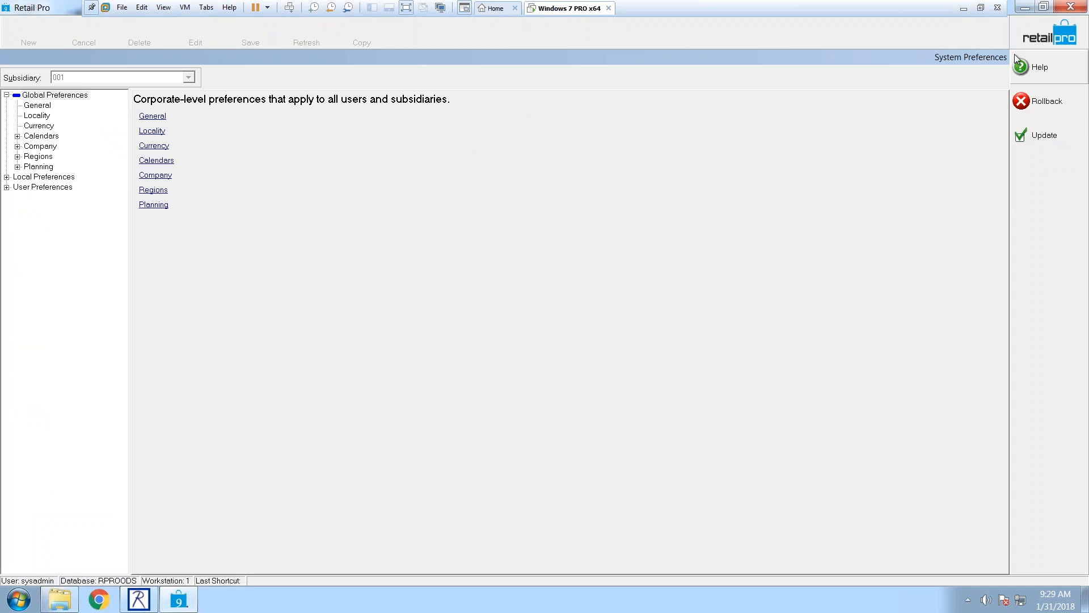
Step: Close System Preferences, rolling back unsaved changes, and bring up the Options list
click(1062, 34)
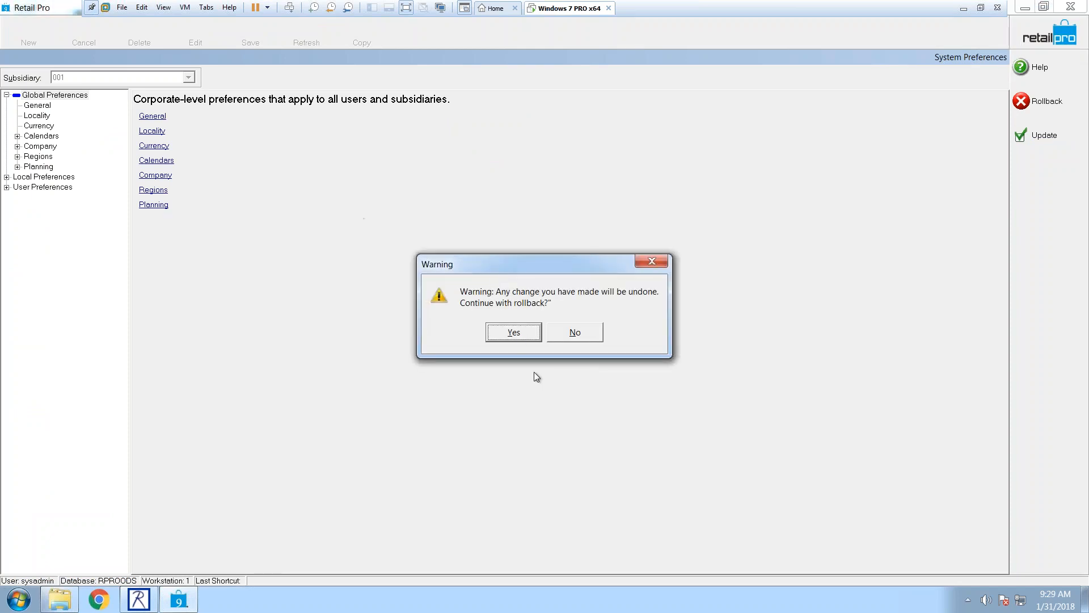
click(518, 336)
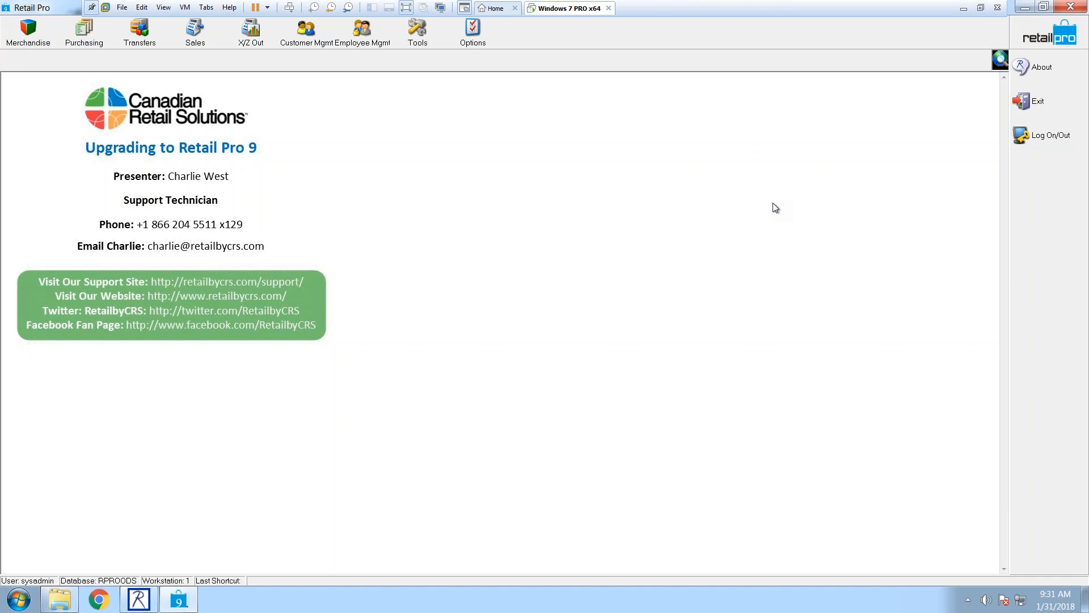
click(481, 45)
Step: Reopen System Preferences at subsidiary 001's Local Preferences, then start a rollback exit
click(490, 86)
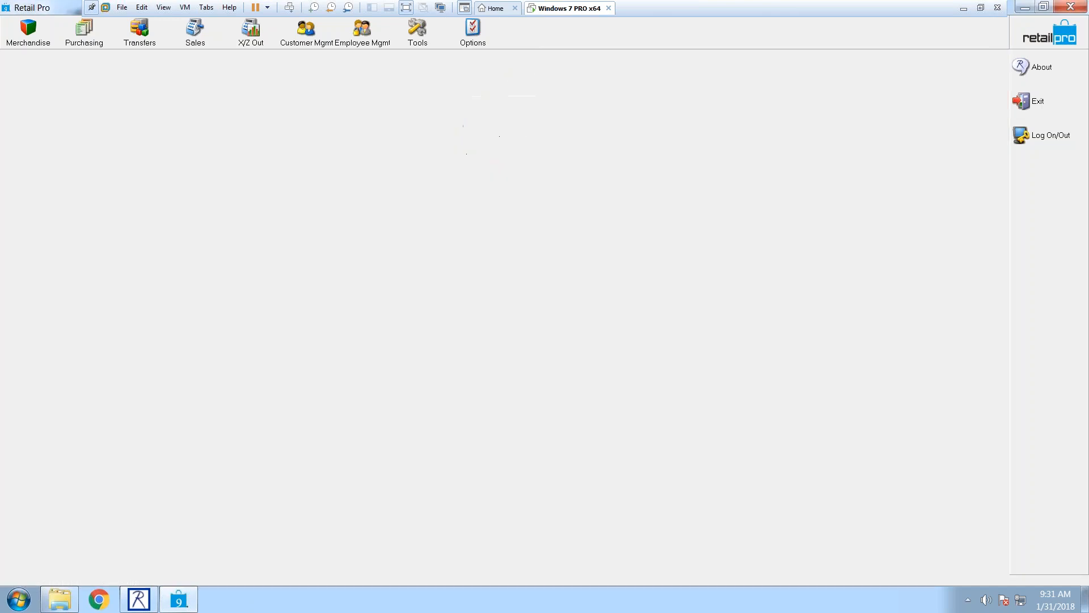
click(44, 177)
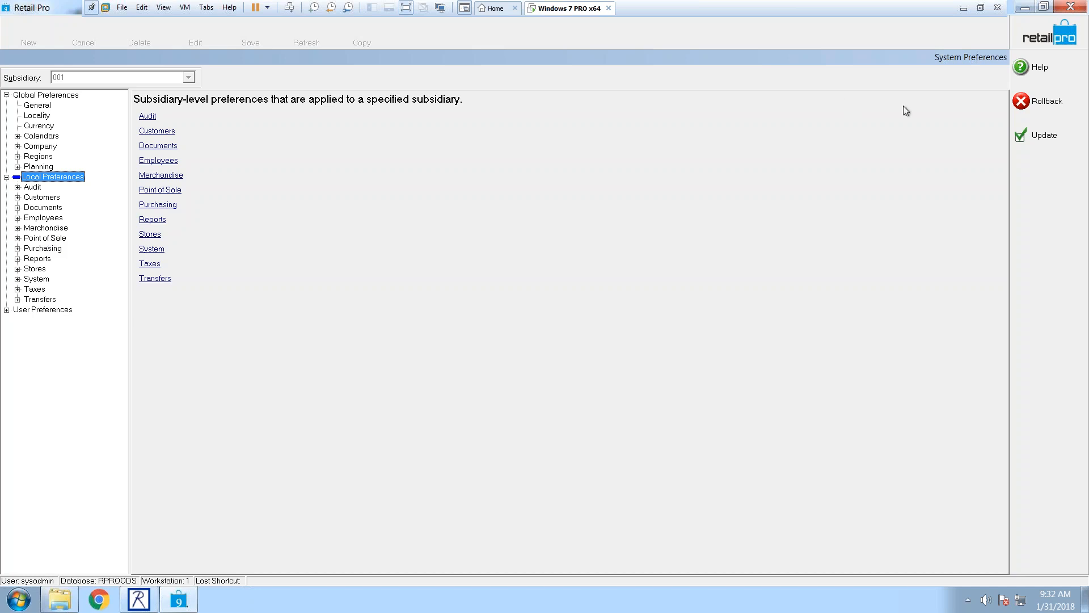
click(1030, 33)
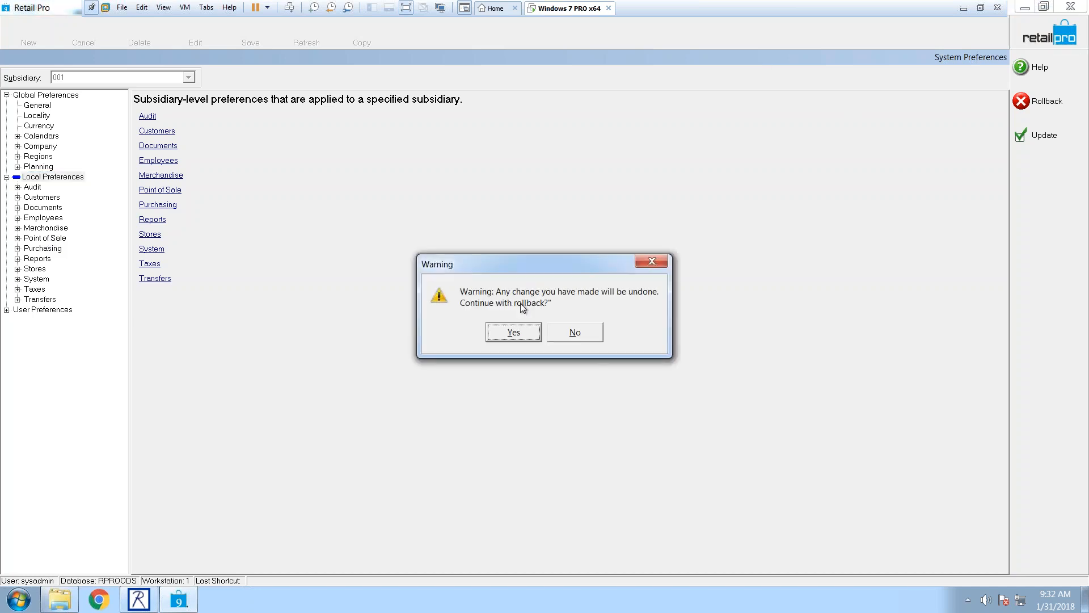
Step: Confirm Yes in the rollback warning to discard changes and return home
click(522, 333)
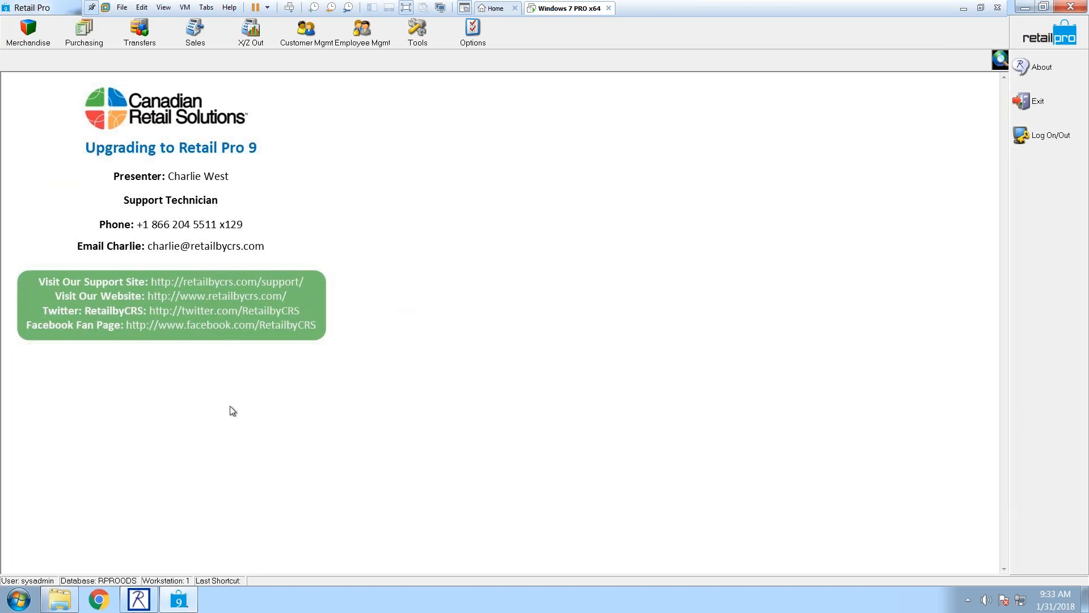
Step: Switch between Retail Pro Merchant Edition and Retail Pro 9, ending on Retail Pro 9's RPROODS home screen
click(145, 603)
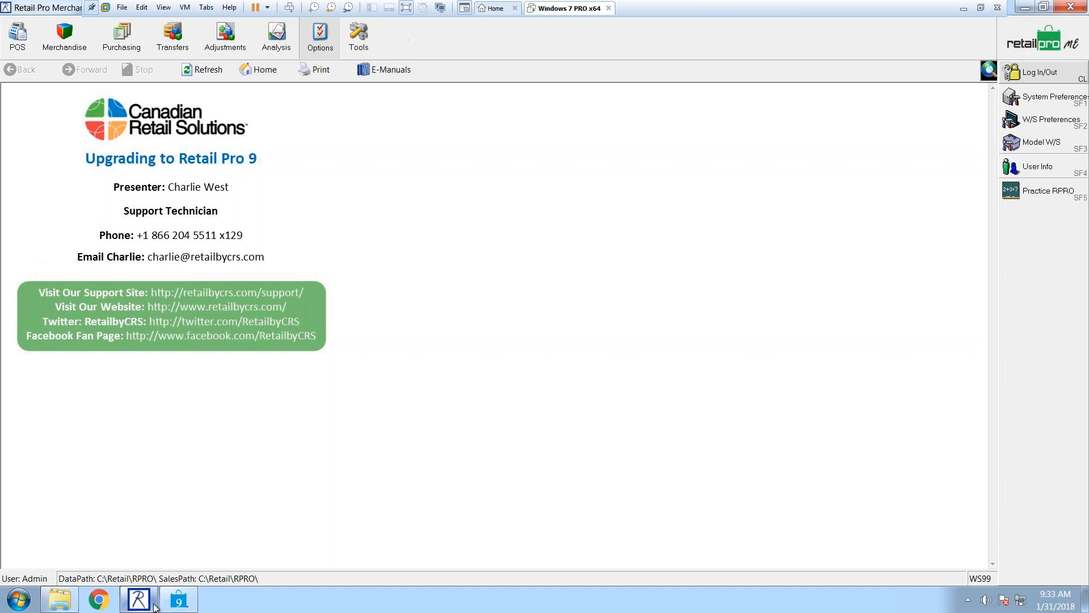
click(170, 607)
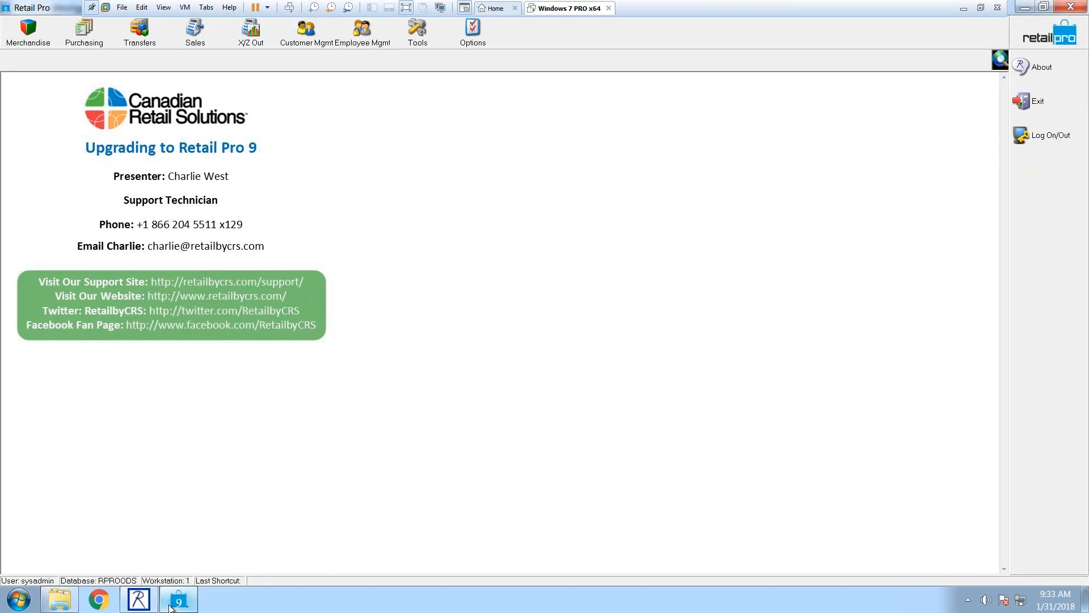
mouse_move(152, 608)
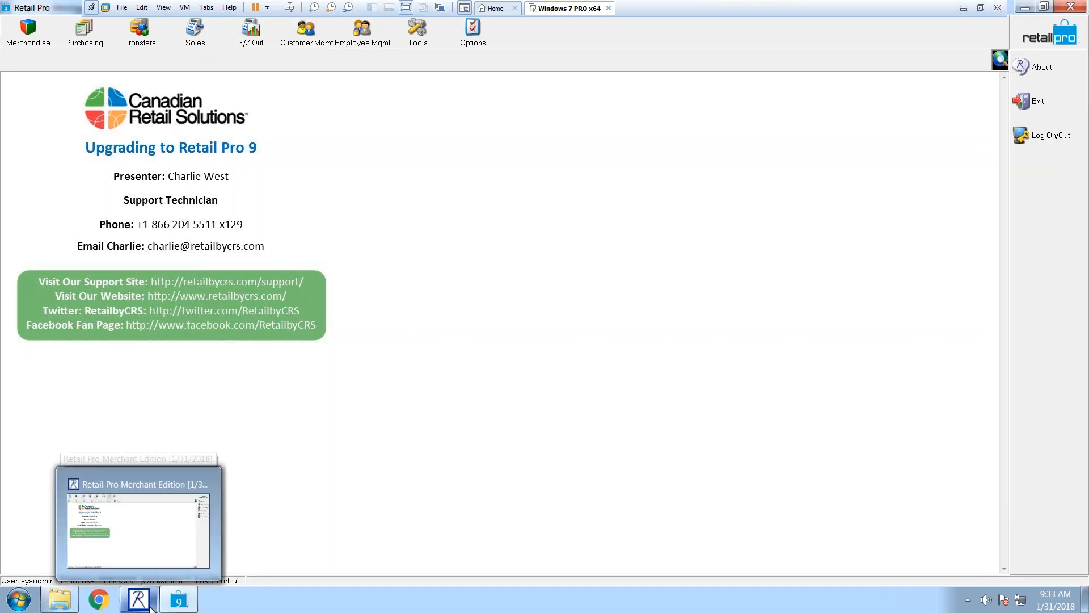
click(146, 606)
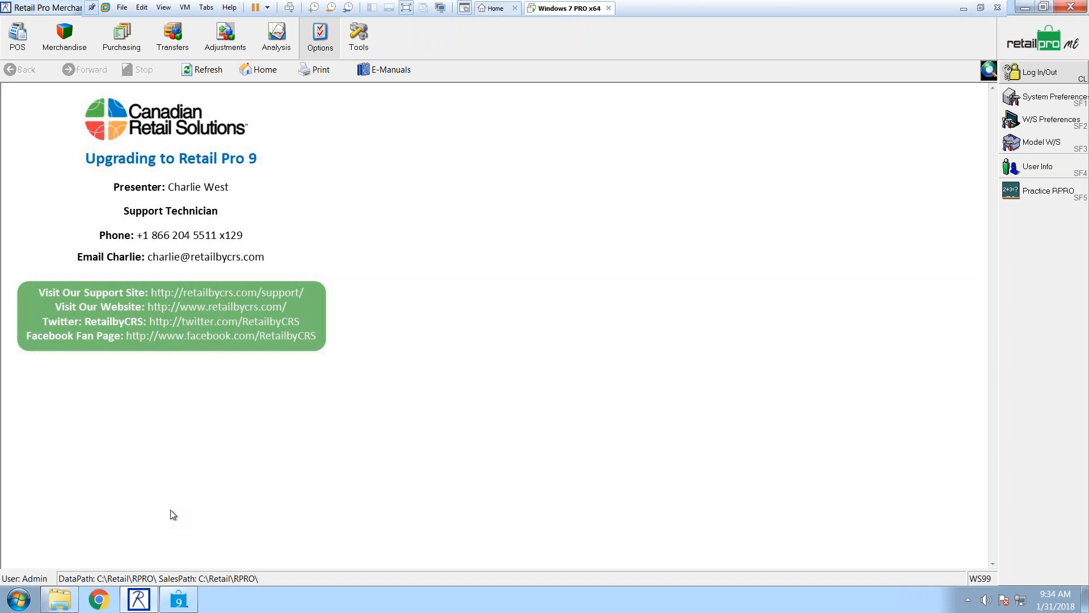
mouse_move(140, 606)
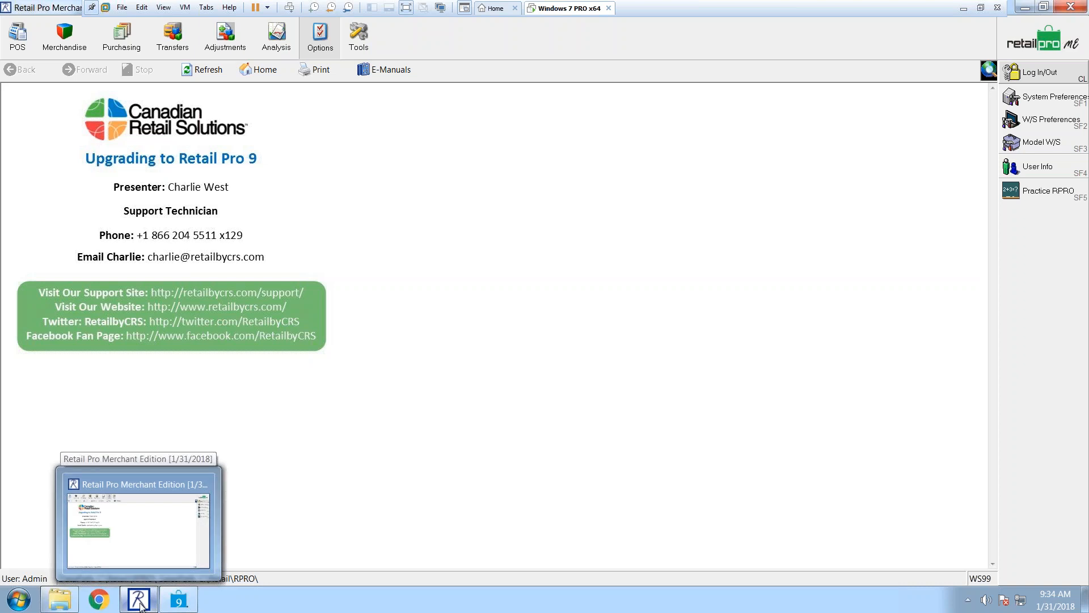
click(140, 606)
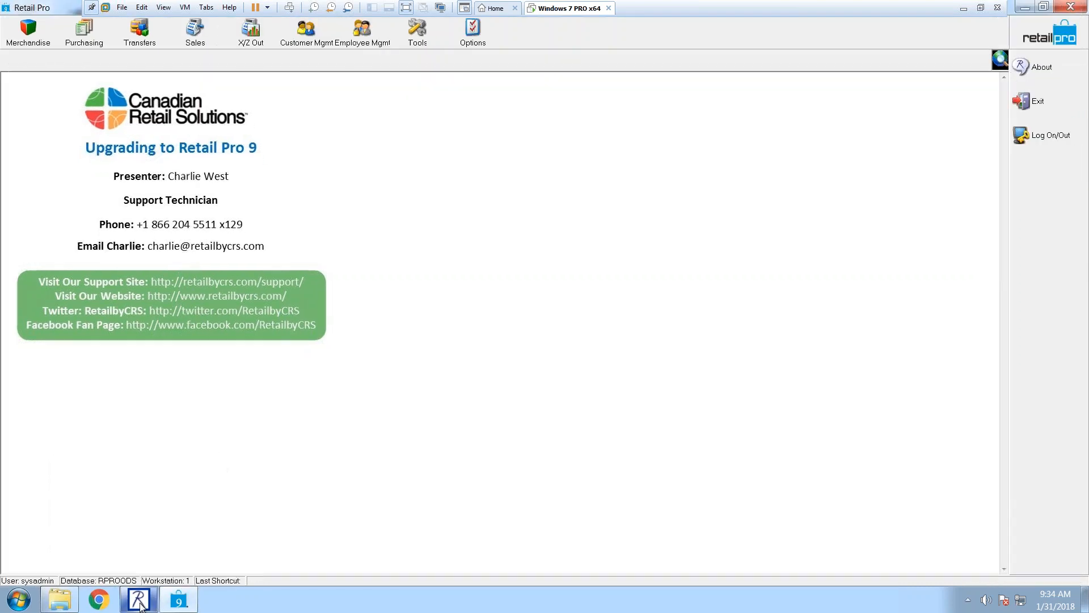
click(178, 603)
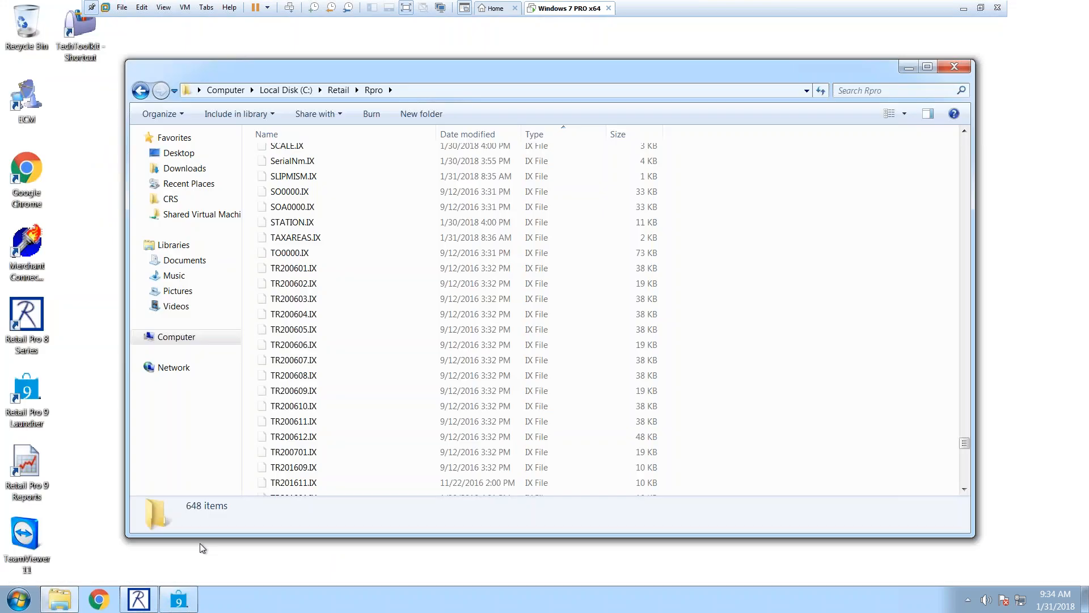
click(180, 601)
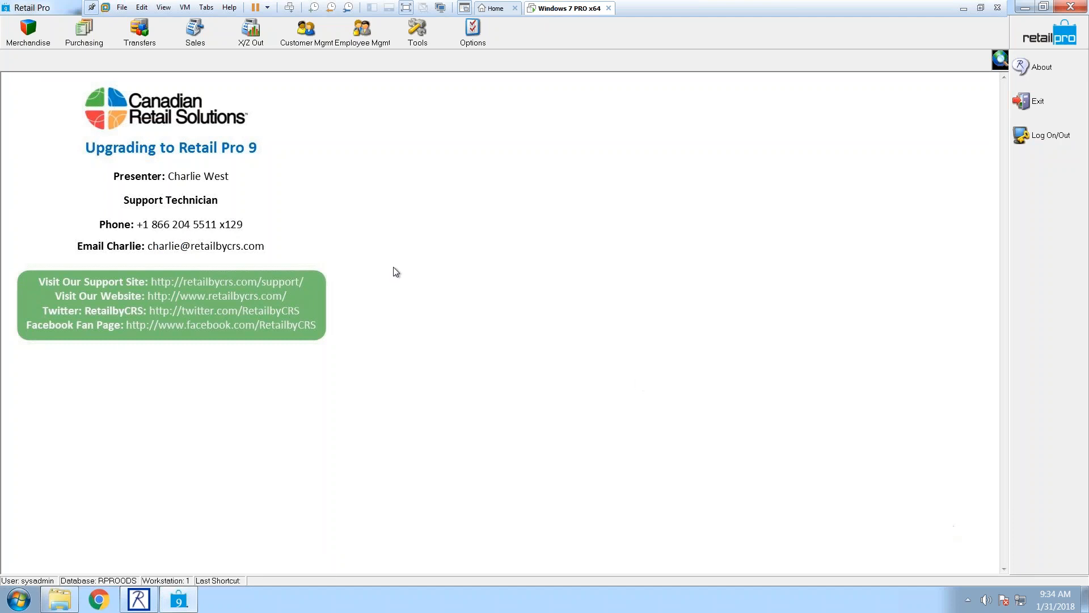
drag(394, 267, 46, 94)
click(553, 278)
Step: Reactivate Retail Pro and open the Merchandise areas list
mouse_move(190, 599)
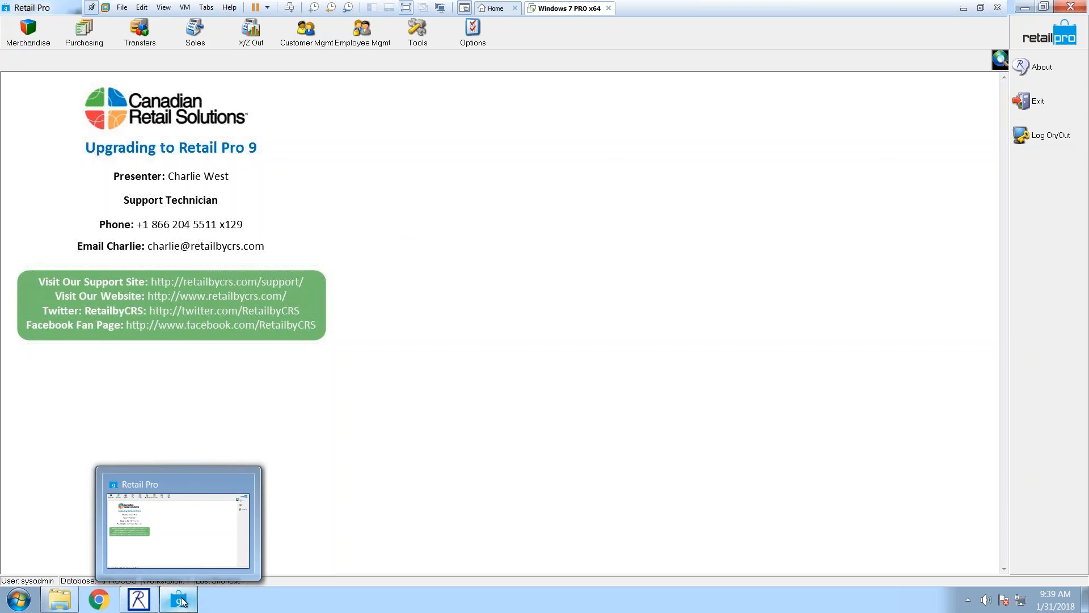
click(181, 601)
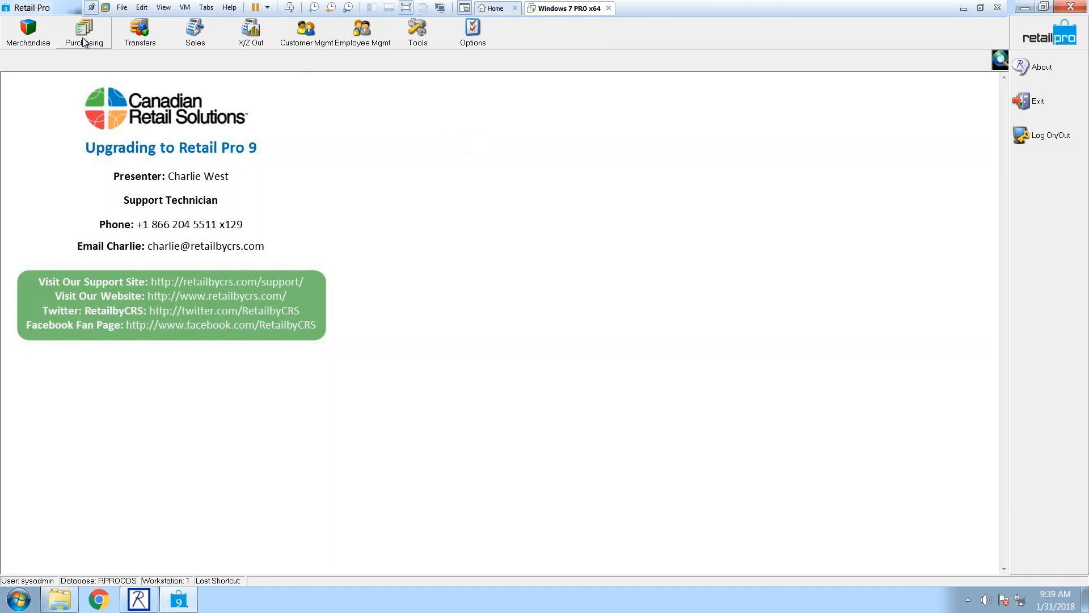
click(28, 37)
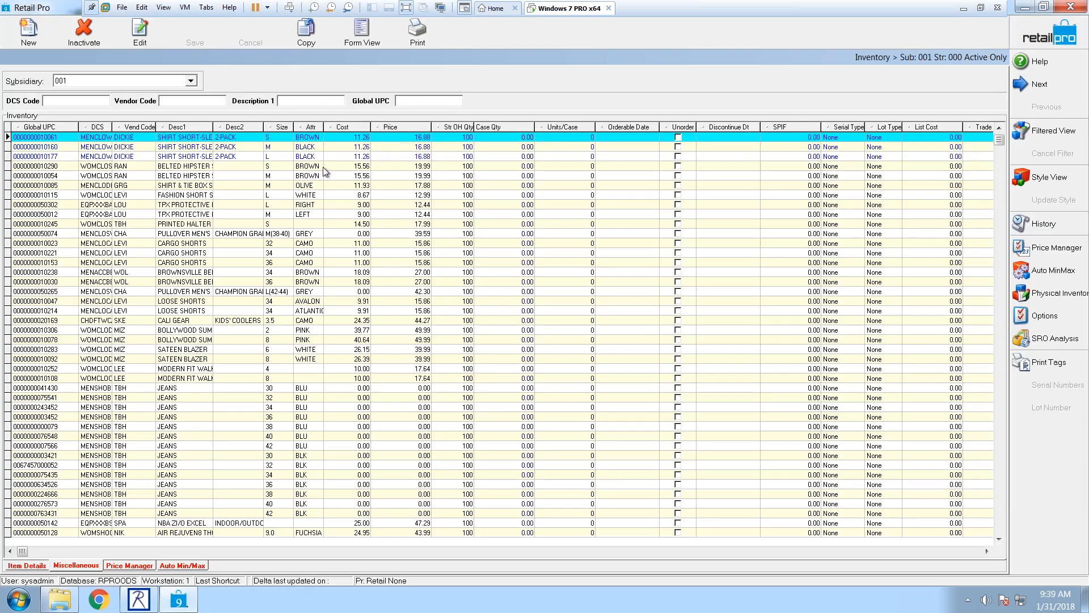
Step: Browse several inventory items and select the grey M(38-40) men's pullover hoodie
click(180, 176)
click(177, 148)
click(181, 156)
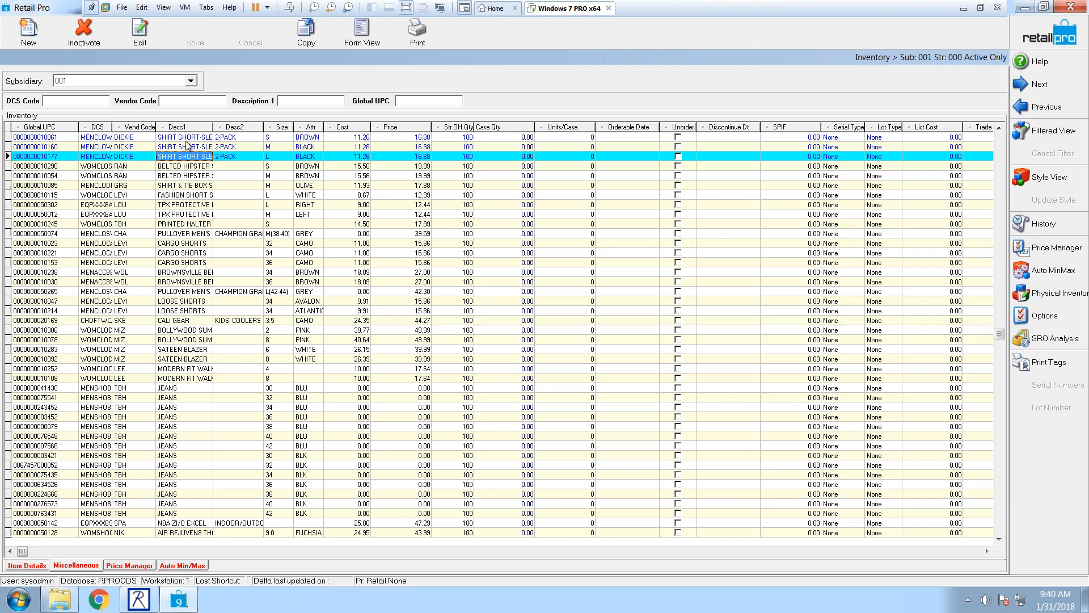
click(173, 167)
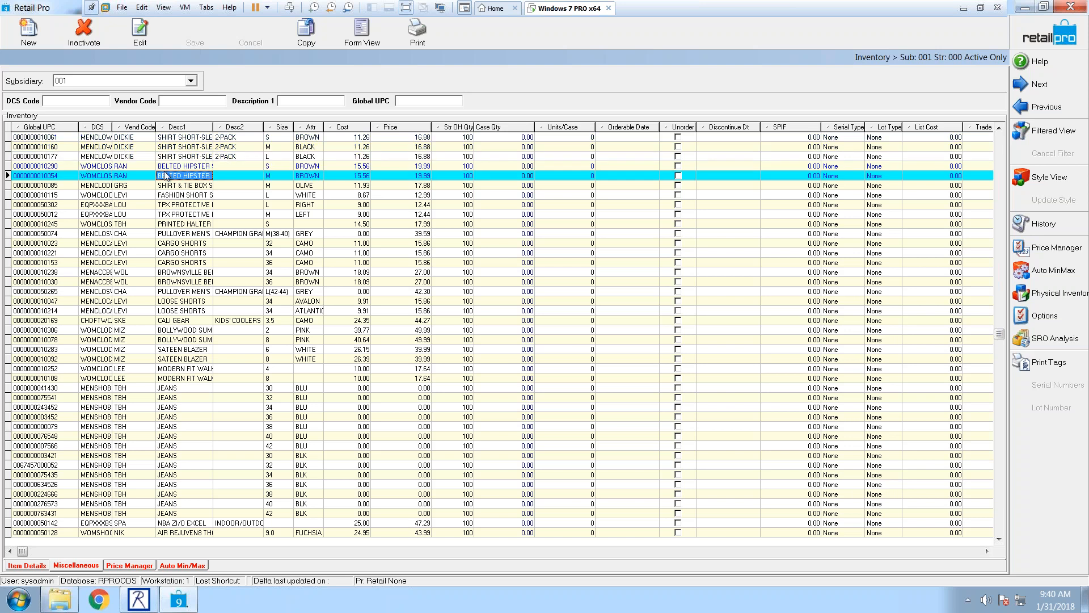
click(187, 234)
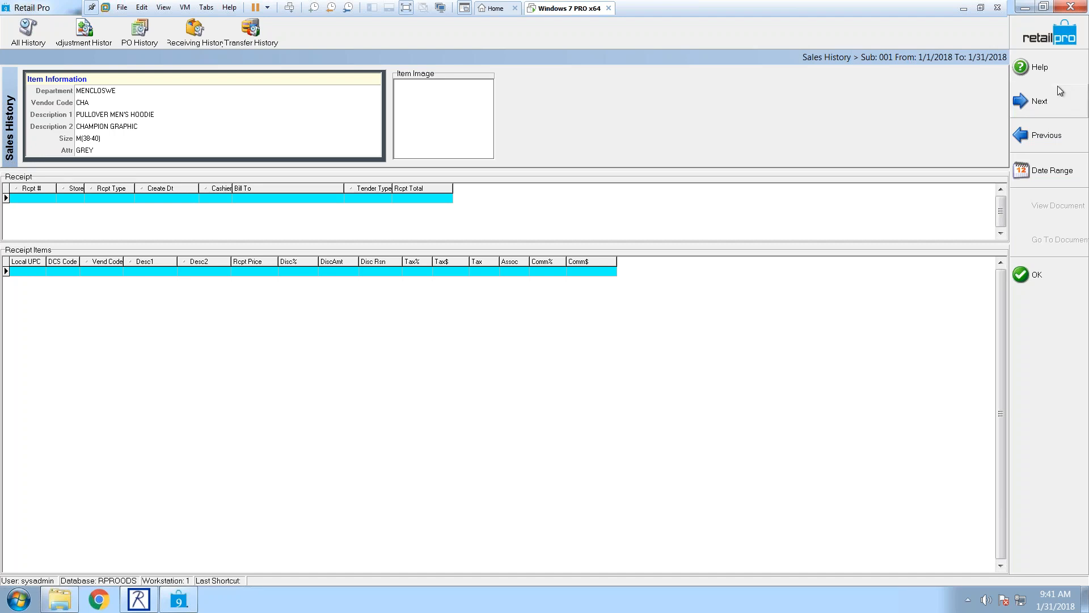
Step: Close the hoodie's Sales History to return to its Item Details form priced 39.59
click(1031, 45)
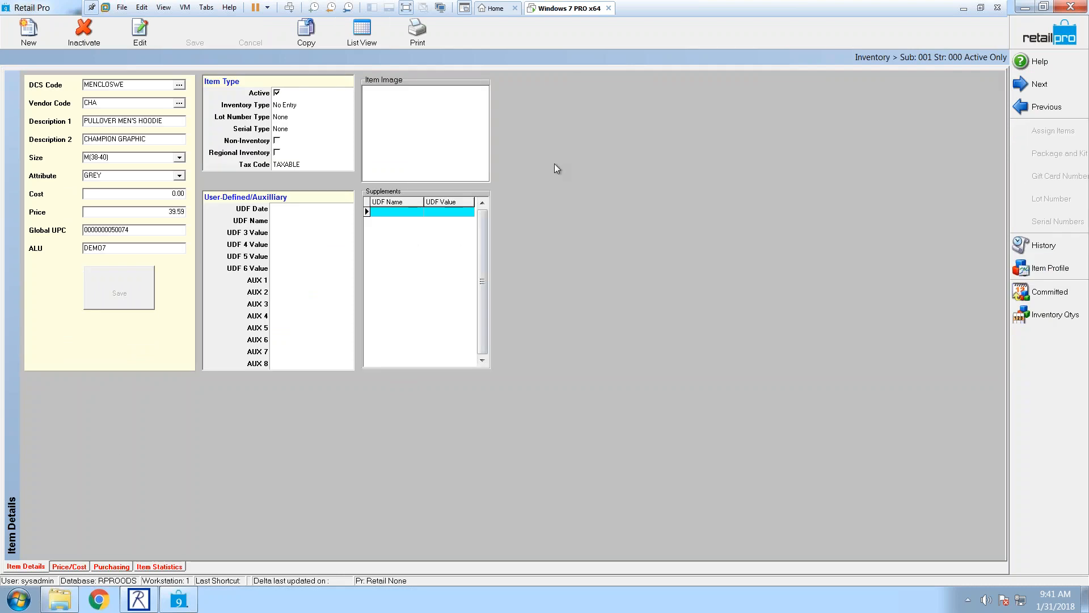
Step: Show the hoodie's Purchasing page with Store Min Qty 10 and Max 30, focusing Unorderable
click(110, 566)
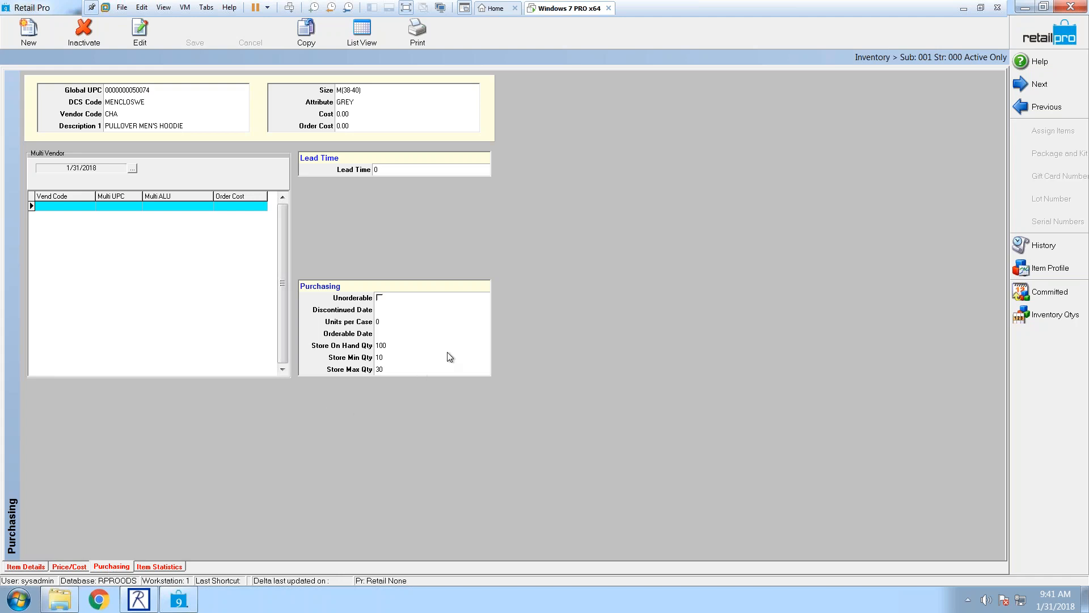
click(382, 334)
right_click(531, 267)
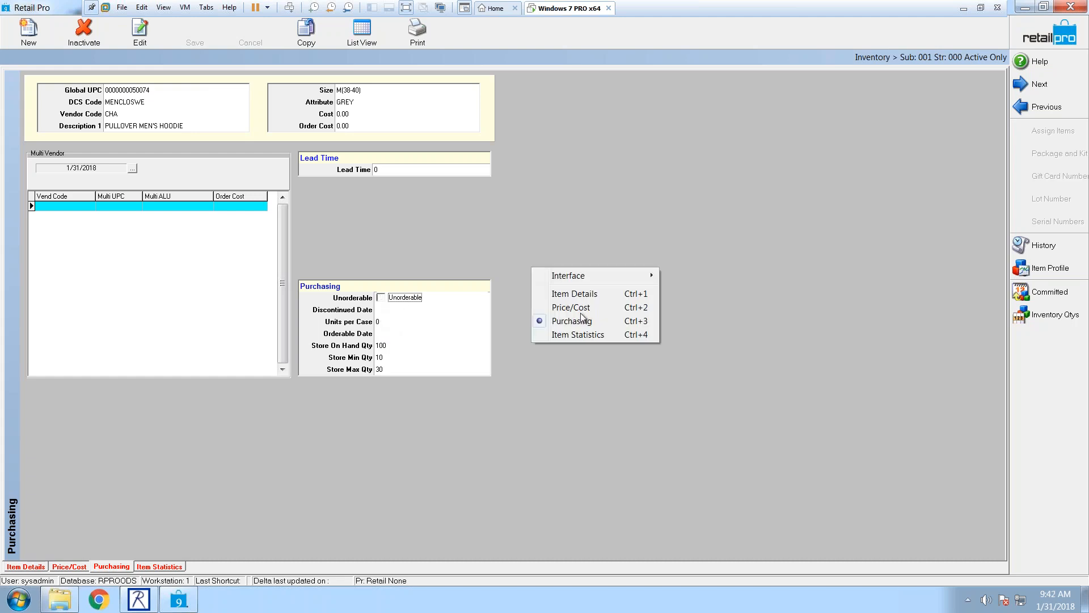
mouse_move(601, 275)
click(693, 303)
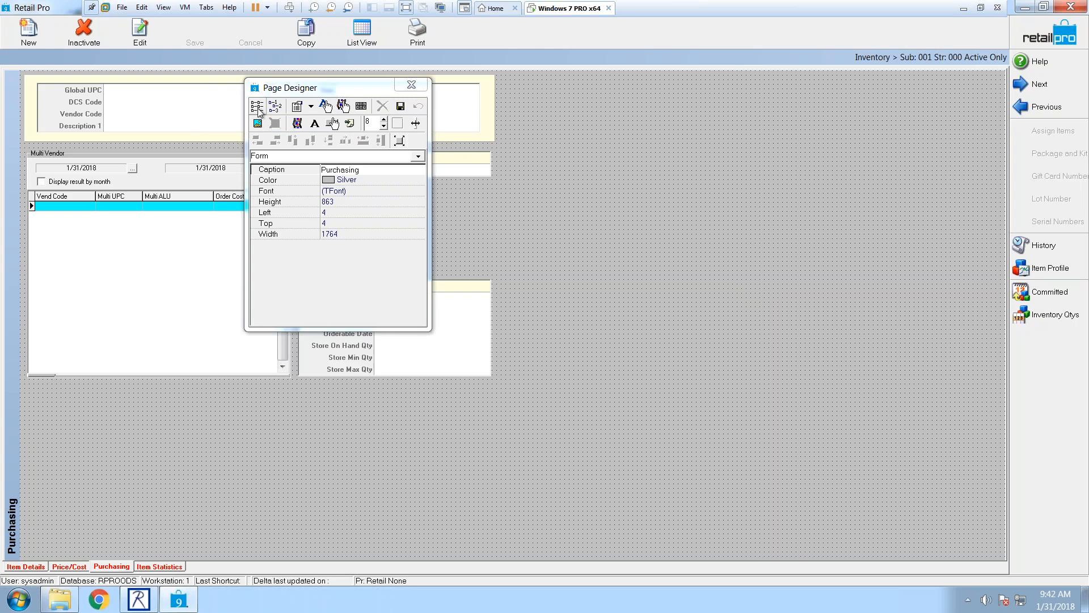
click(258, 107)
drag(615, 207, 619, 254)
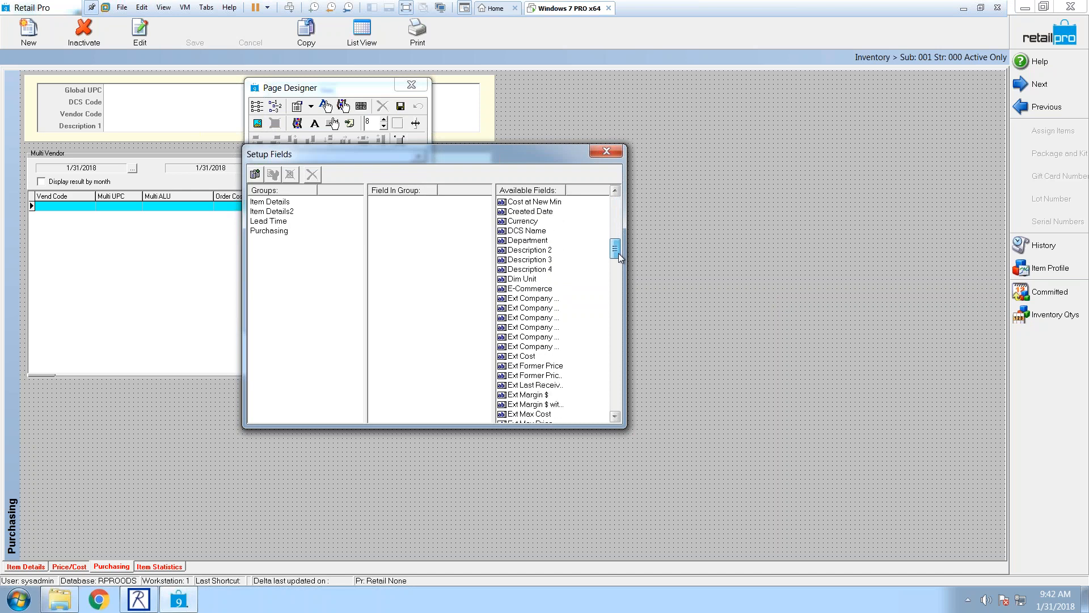
drag(494, 154, 318, 254)
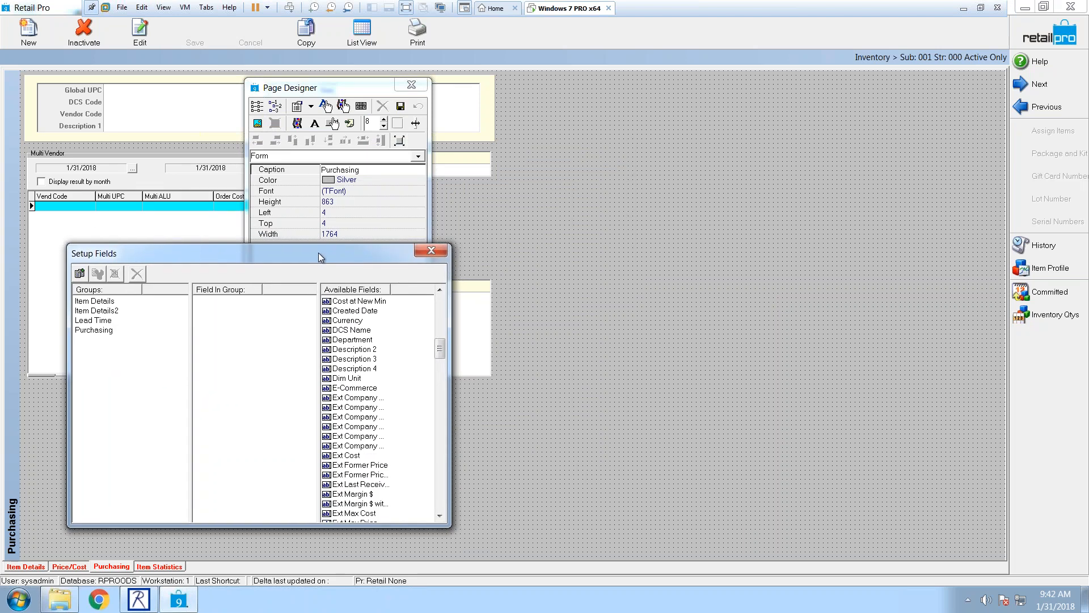
click(432, 251)
click(412, 85)
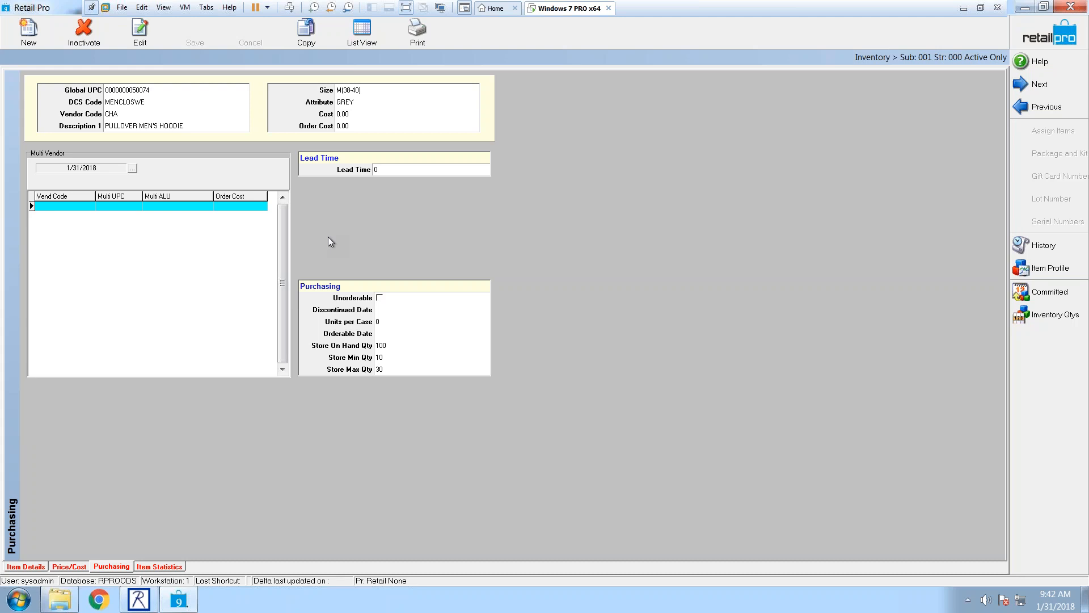
Step: In List View, inactivate the size 8 white SATEEN BLAZER and accept zeroing its on-hand quantity
click(367, 35)
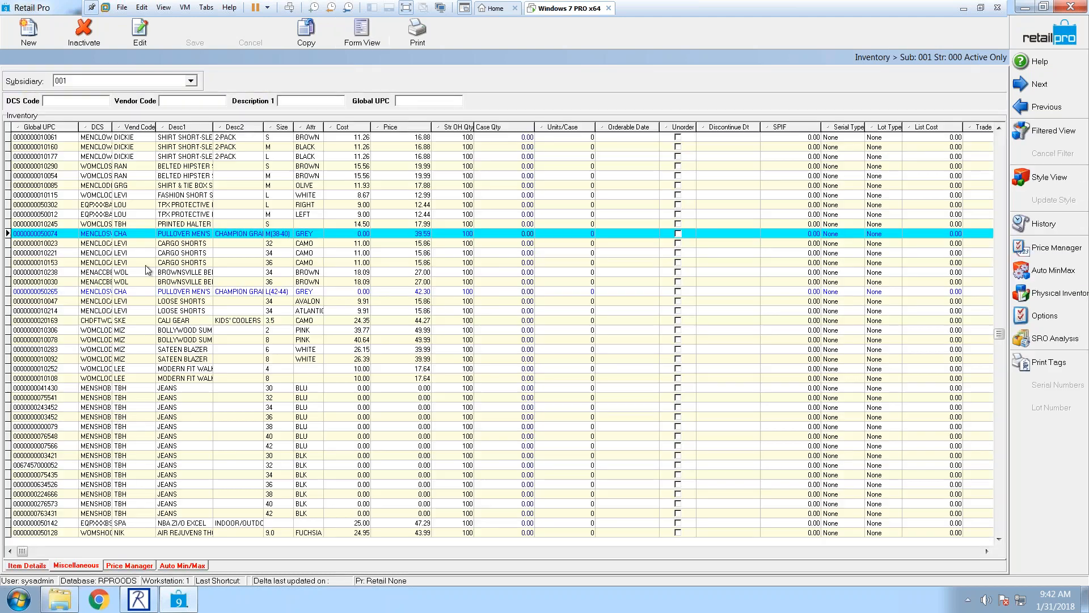
click(113, 159)
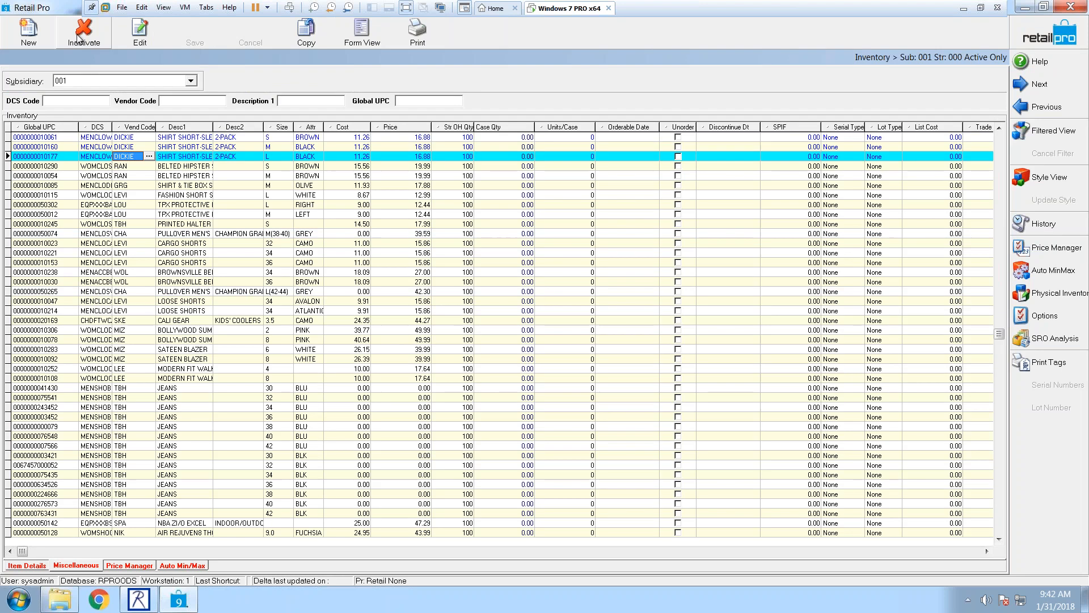
click(162, 361)
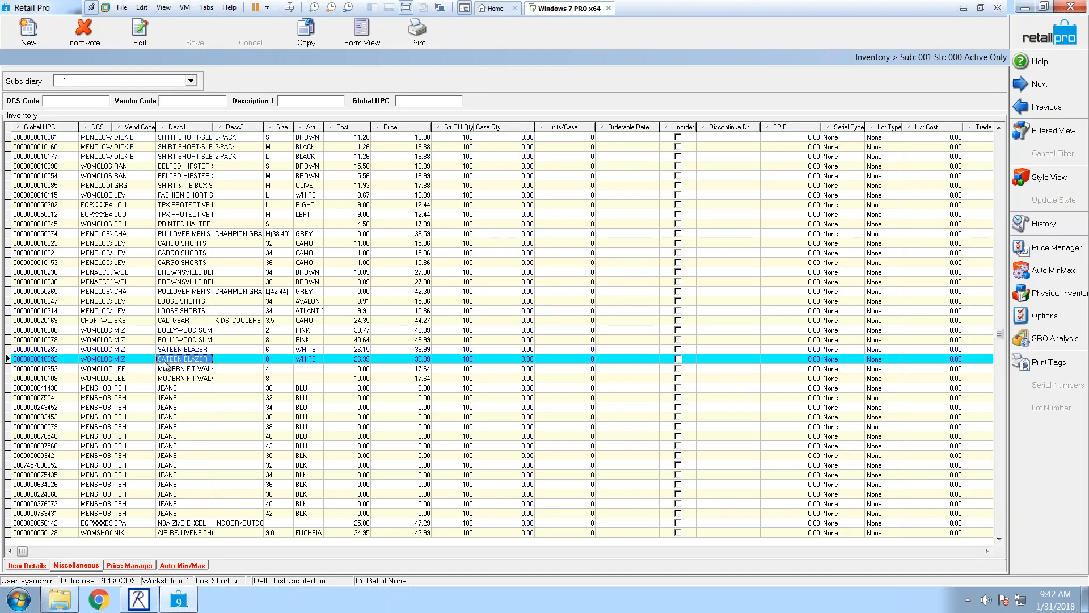
click(97, 42)
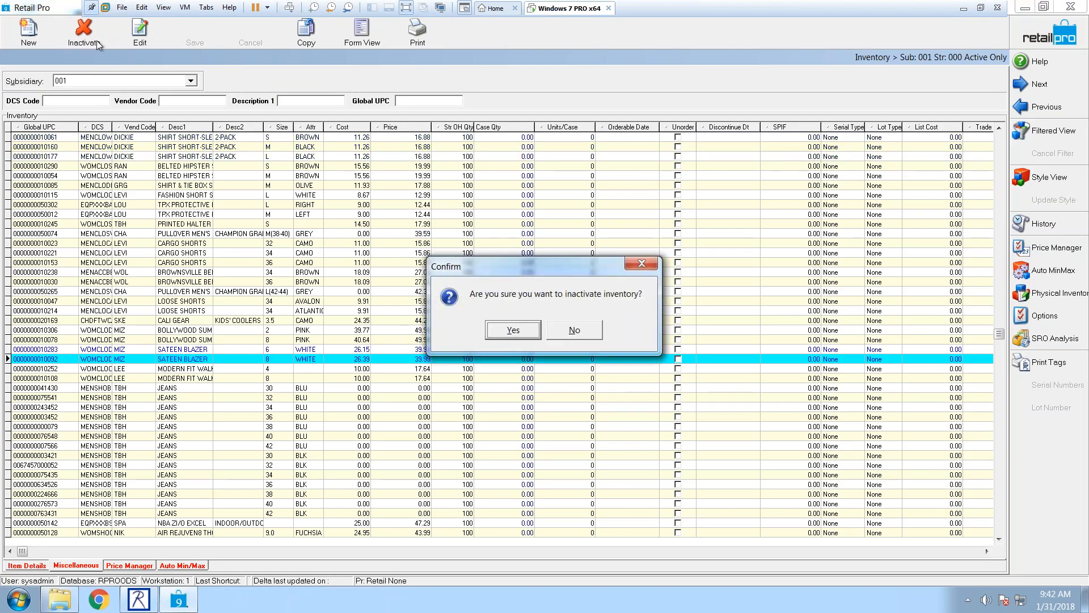
click(499, 332)
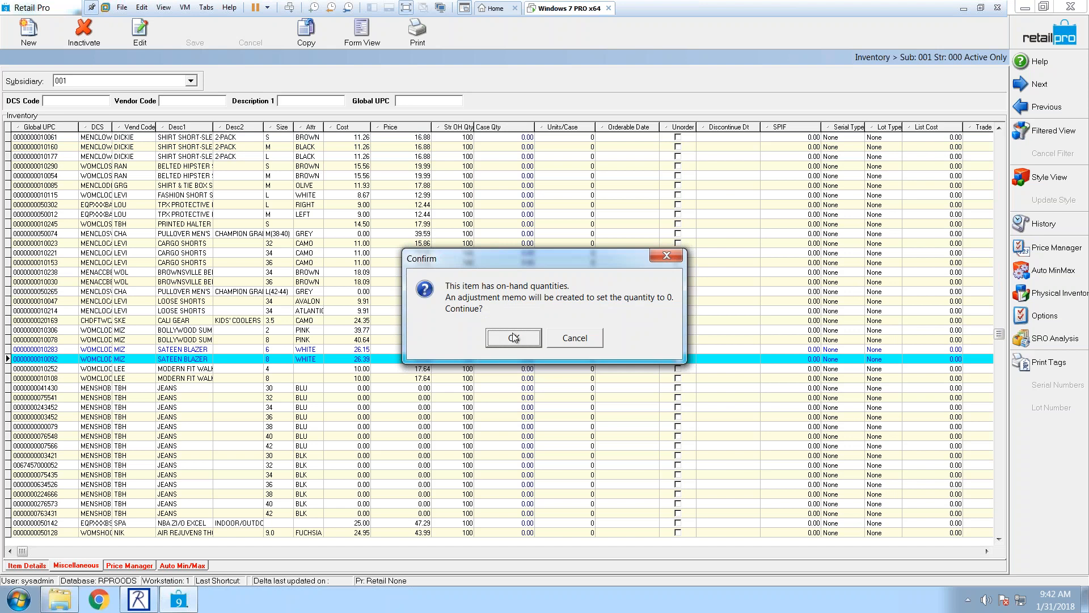
click(515, 338)
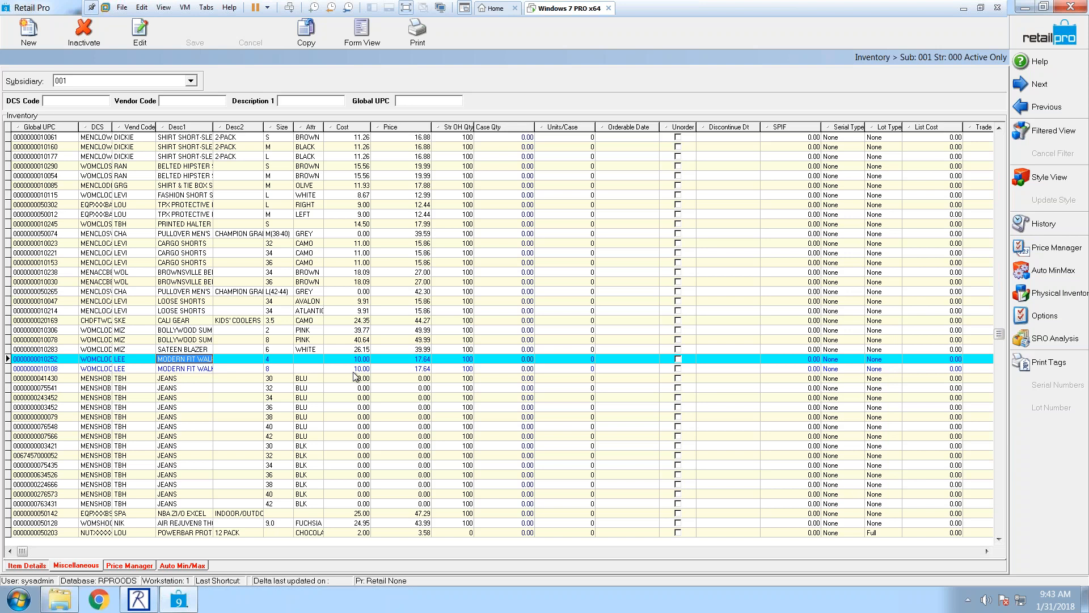
Step: Open the Menu Designer to customize the inventory Side toolbar
click(944, 553)
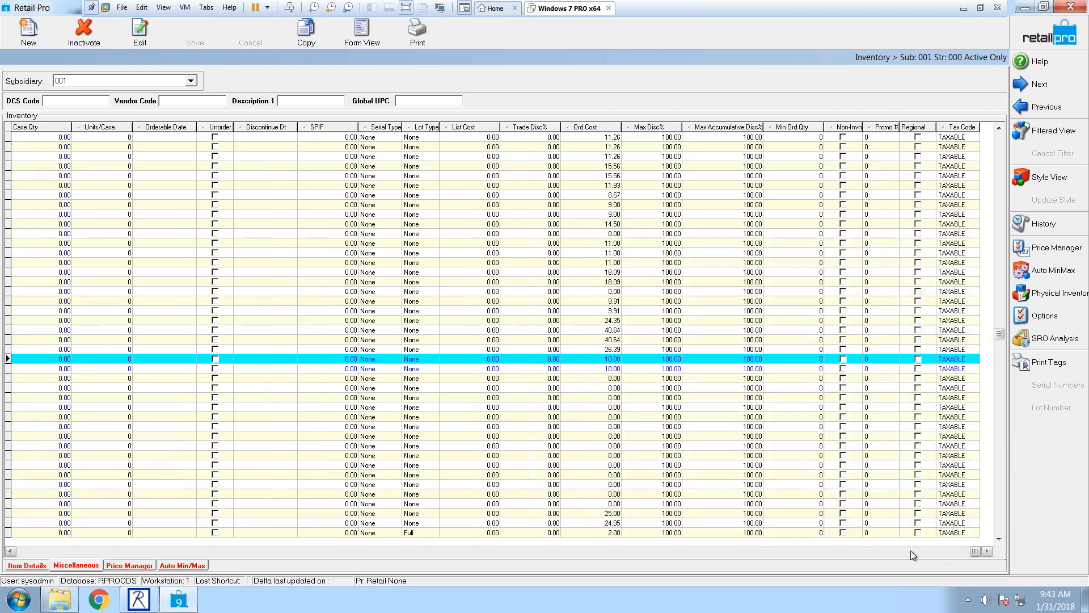
click(37, 553)
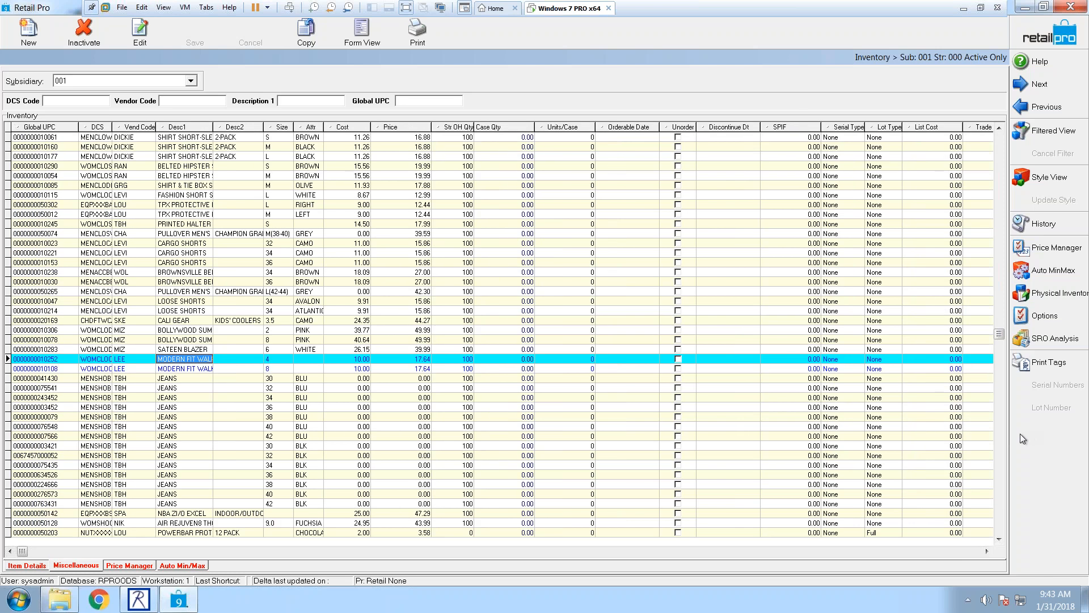
click(1022, 439)
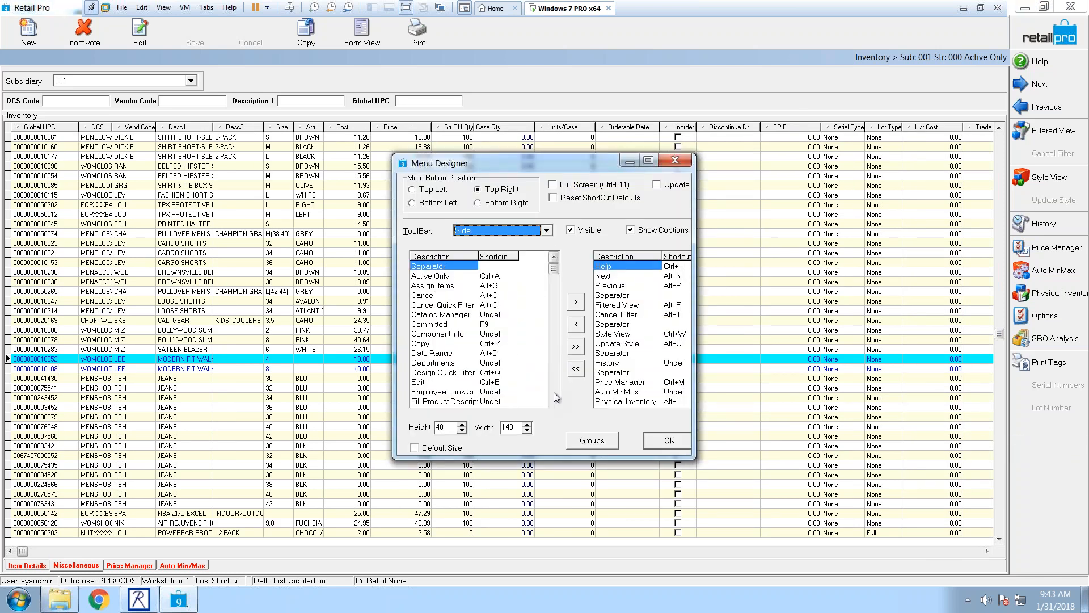
Step: Add the Active Only toggle to the Side toolbar, then show and re-hide inactive items
double_click(445, 275)
click(646, 441)
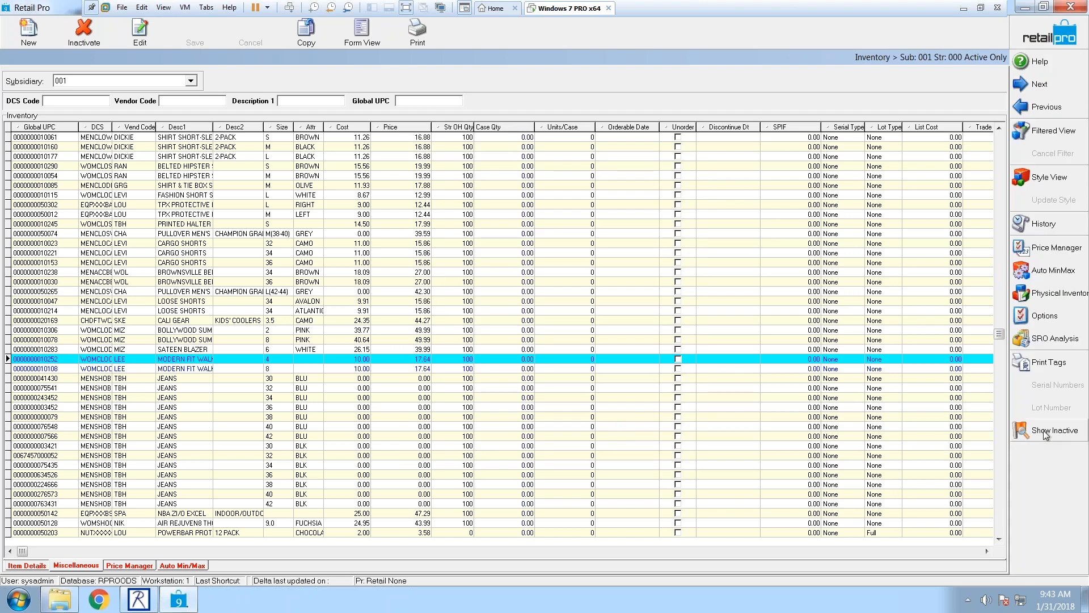
click(1046, 435)
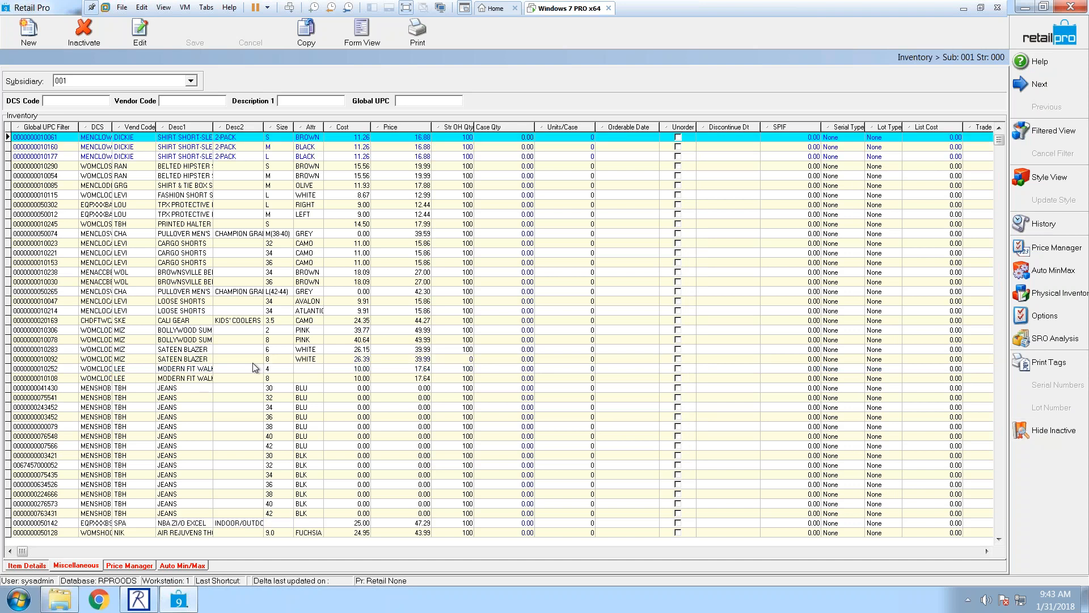
click(1041, 434)
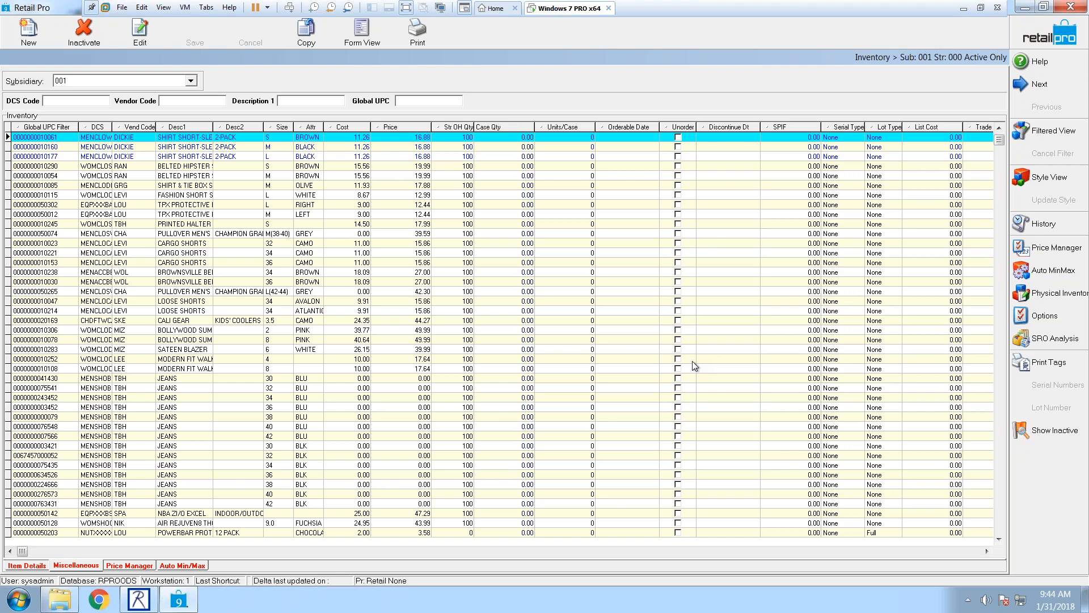
click(191, 167)
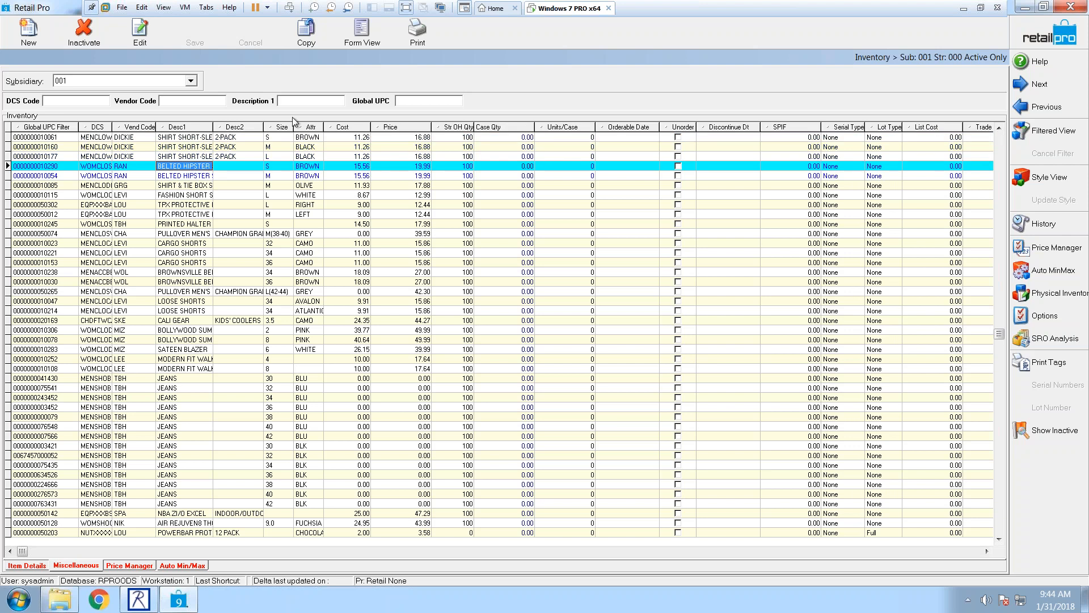
click(362, 37)
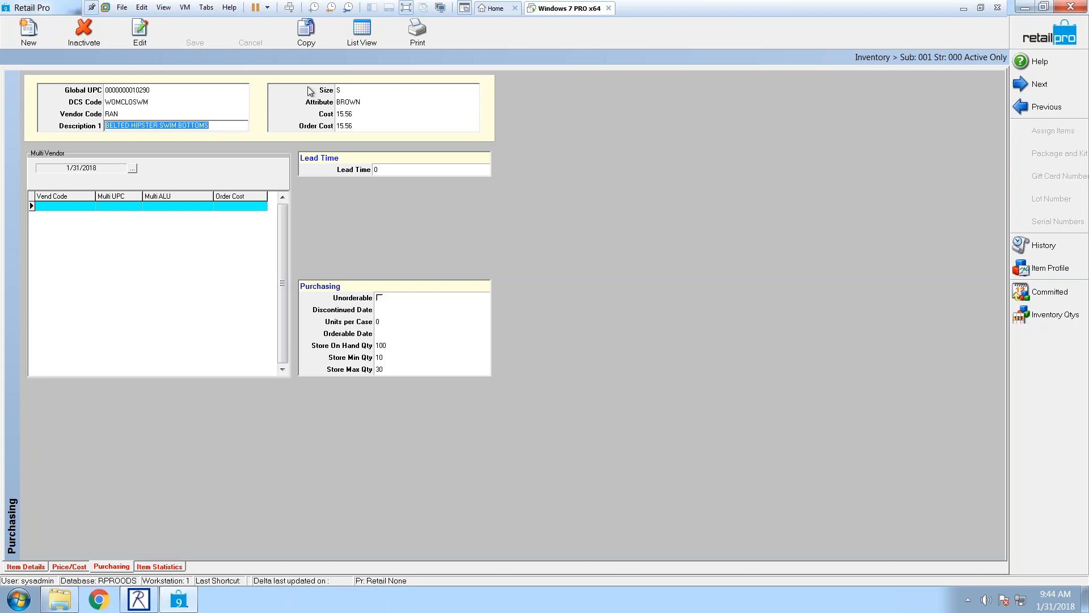
click(362, 31)
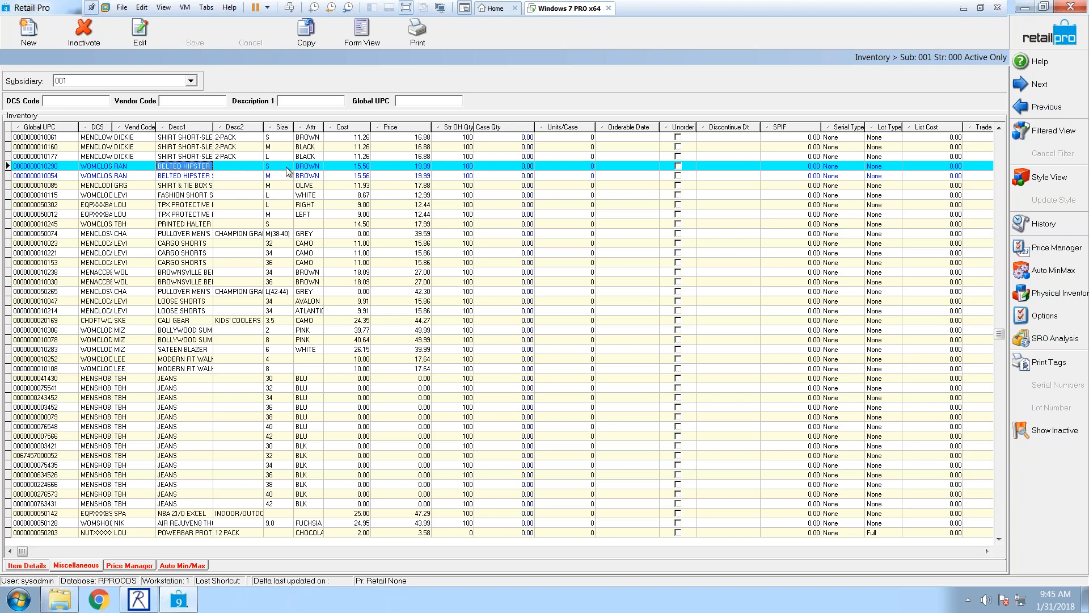
click(238, 176)
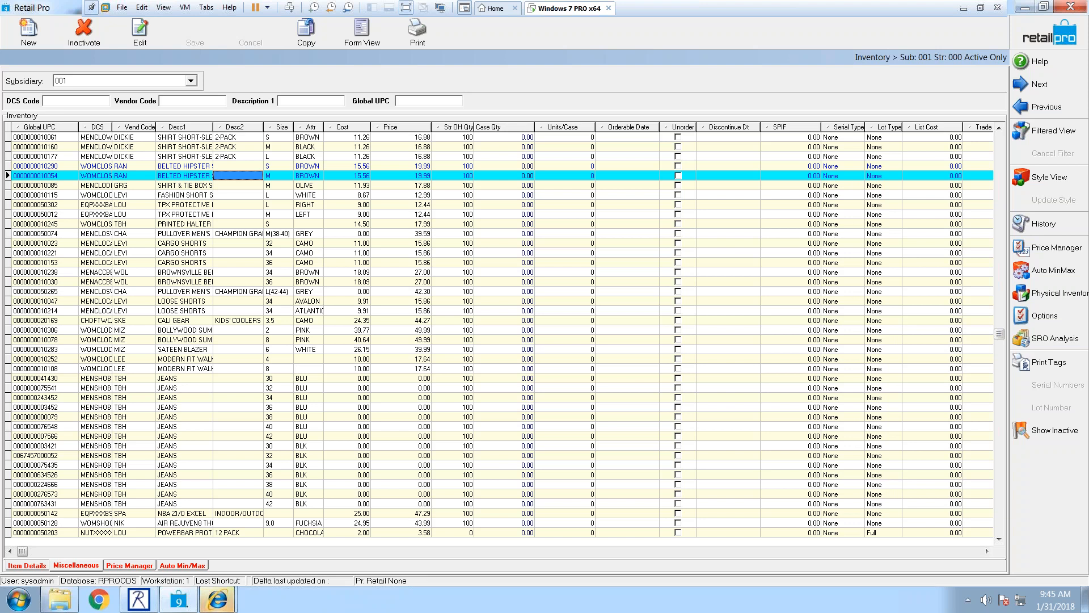
click(336, 177)
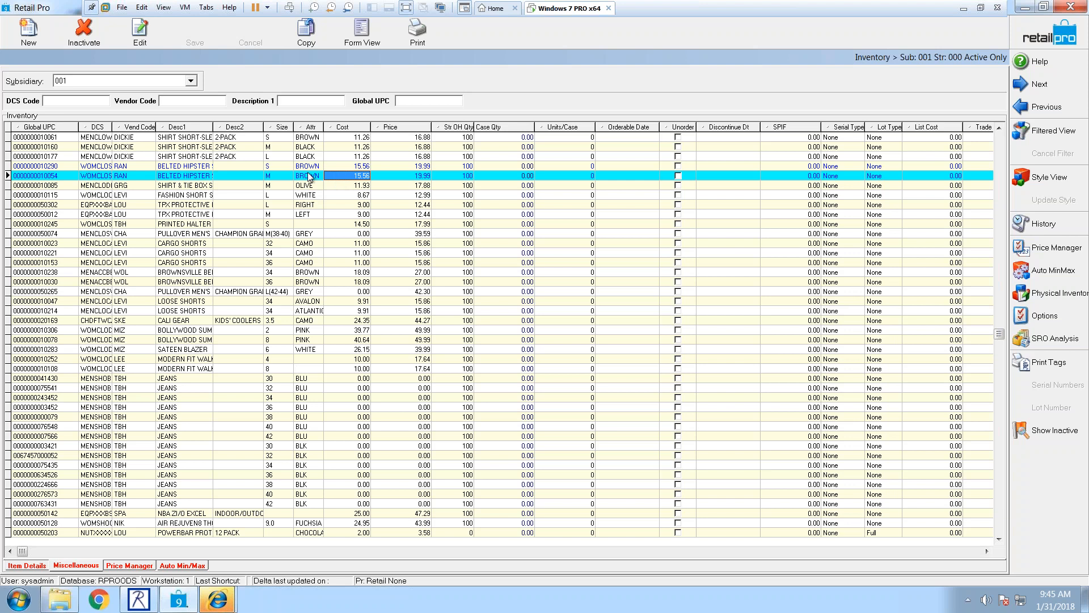
click(306, 179)
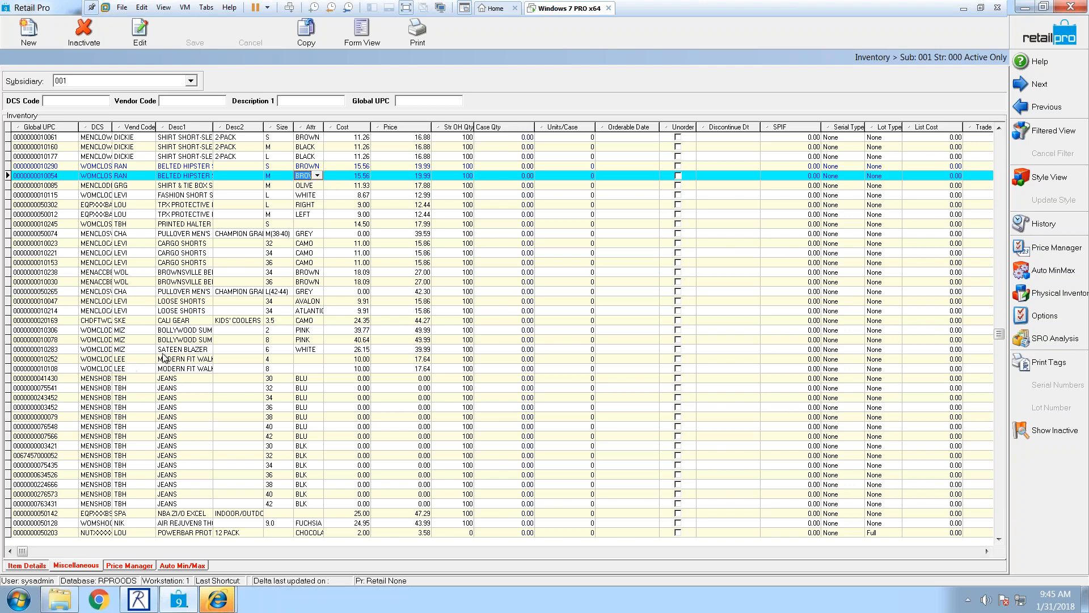
Step: Set the Attr Find and Replace to change BL to BLUE and find matching items
key(ctrl+f)
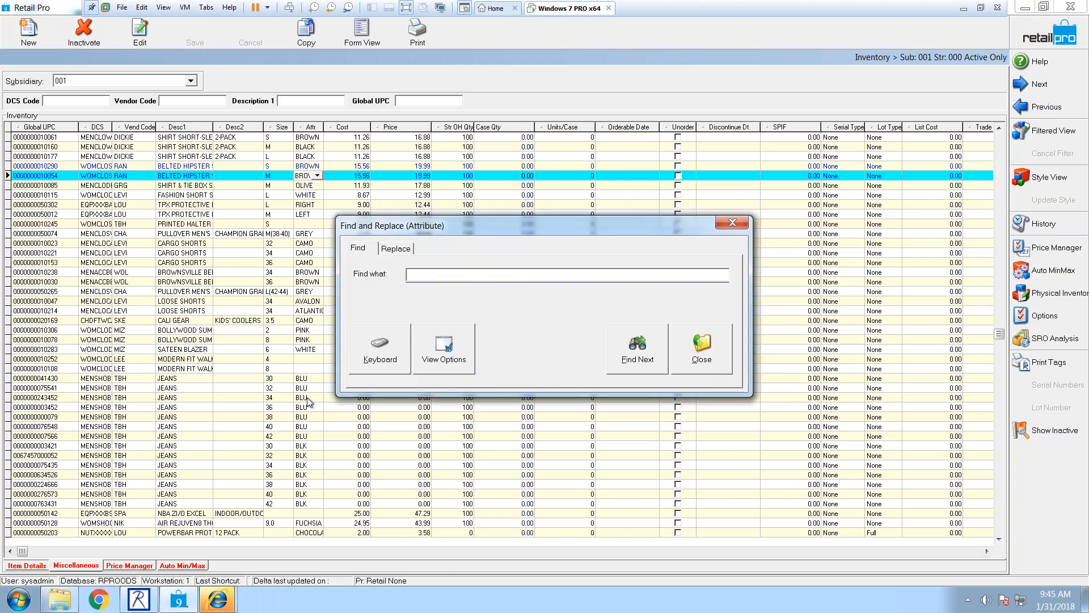
click(395, 250)
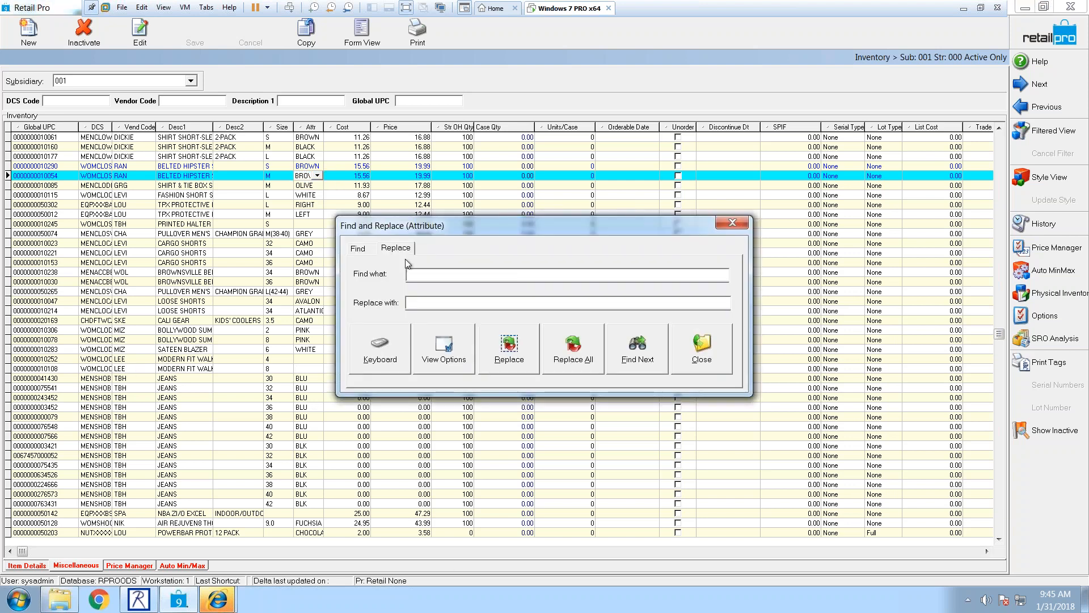
click(419, 274)
text(BLU)
key(BackSpace)
text(BLUE)
click(436, 350)
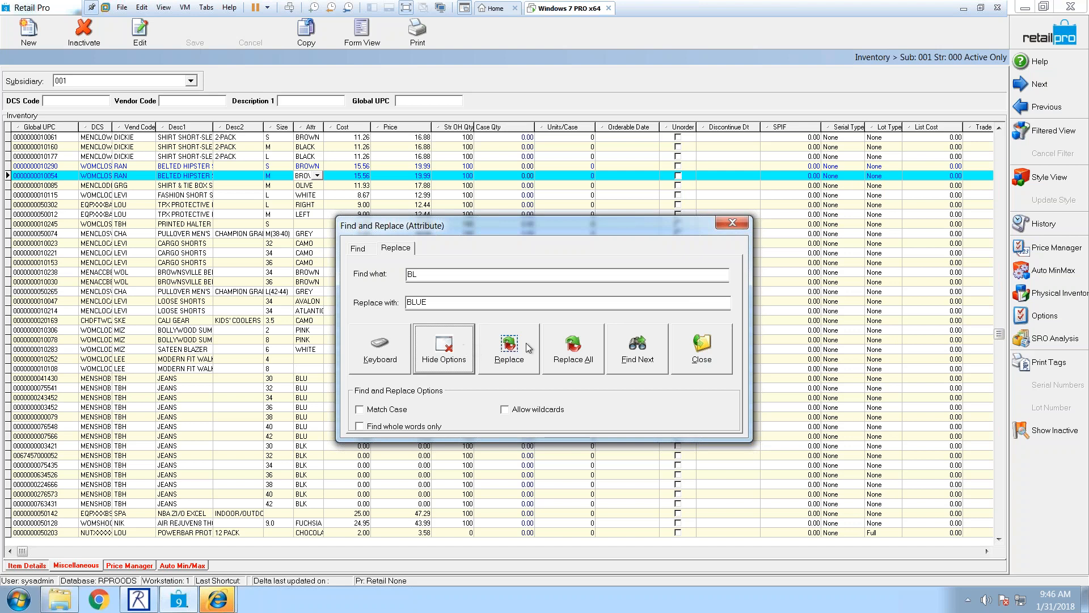
click(634, 359)
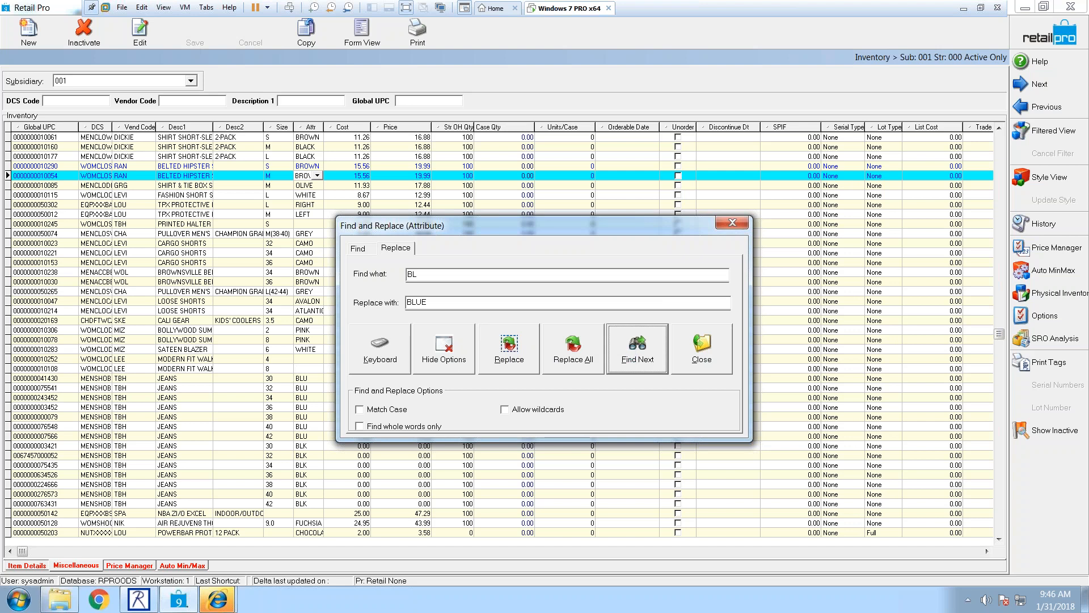
click(440, 274)
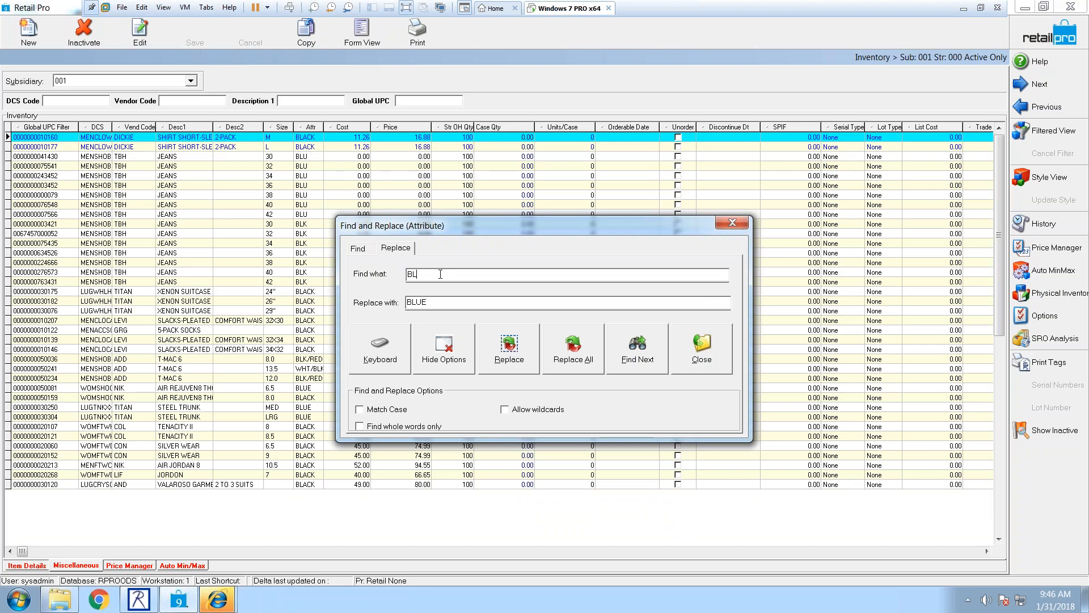
Step: Search for BLU as whole words and replace all seven with BLUE
text(U)
click(609, 356)
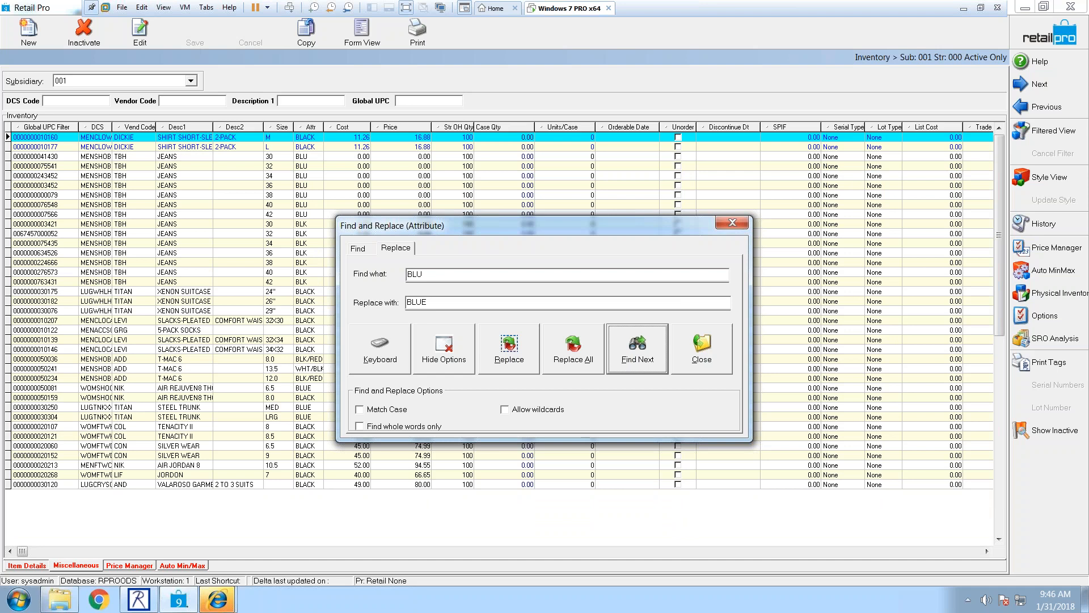
click(567, 369)
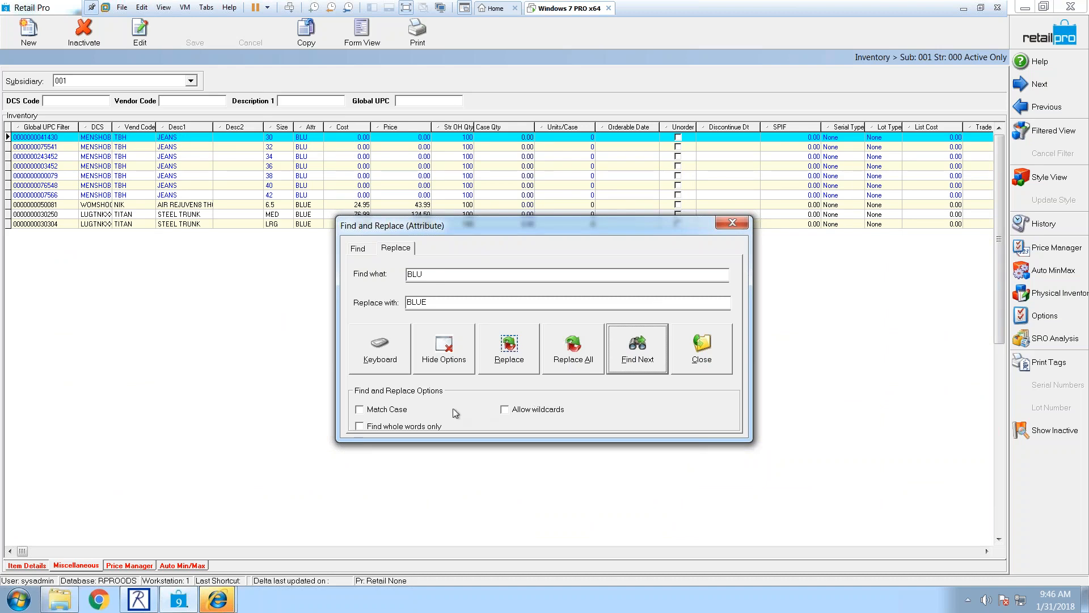
click(358, 426)
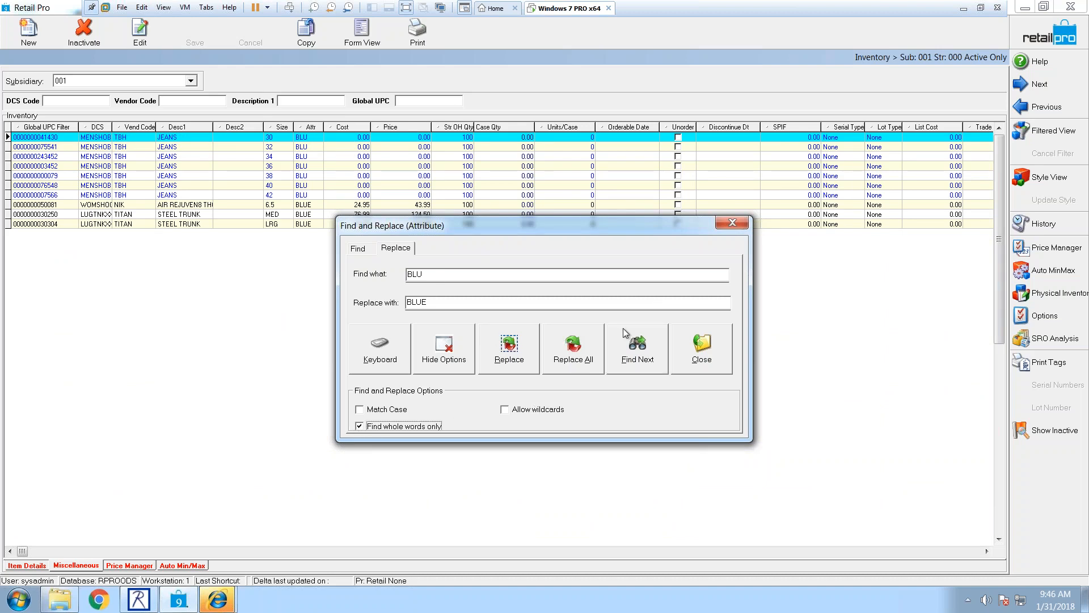
click(578, 349)
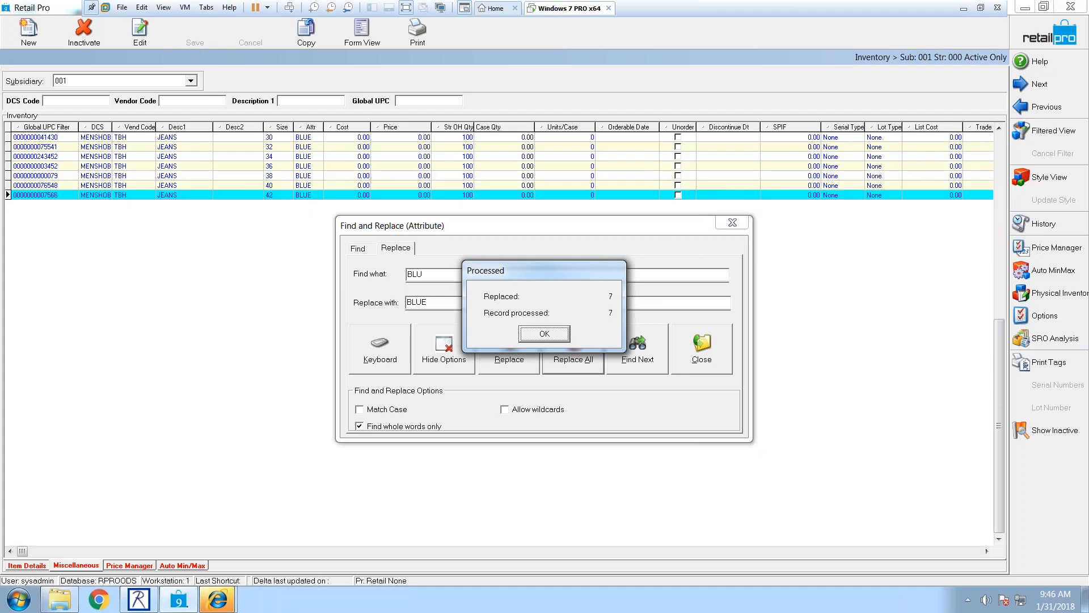
click(555, 337)
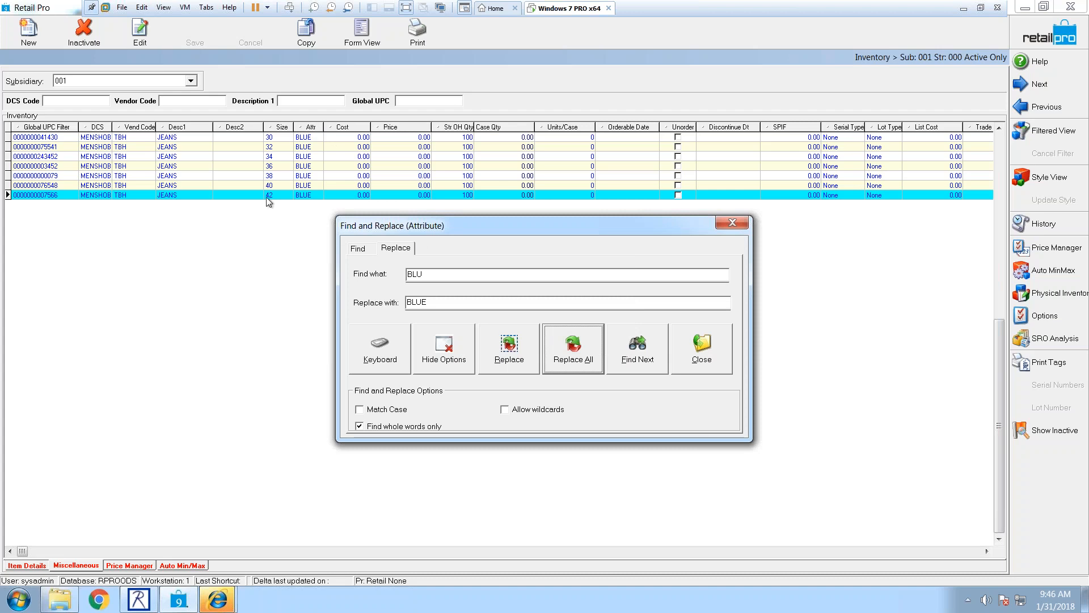
click(714, 367)
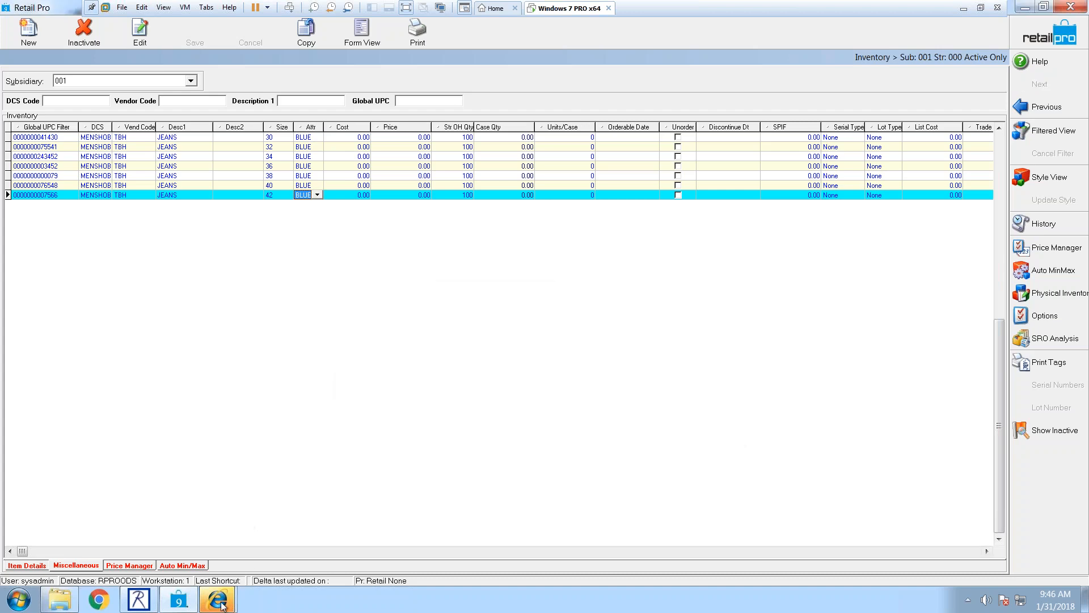
Step: Close all the browser windows and leave the Inventory screen for the home page
right_click(224, 603)
click(343, 432)
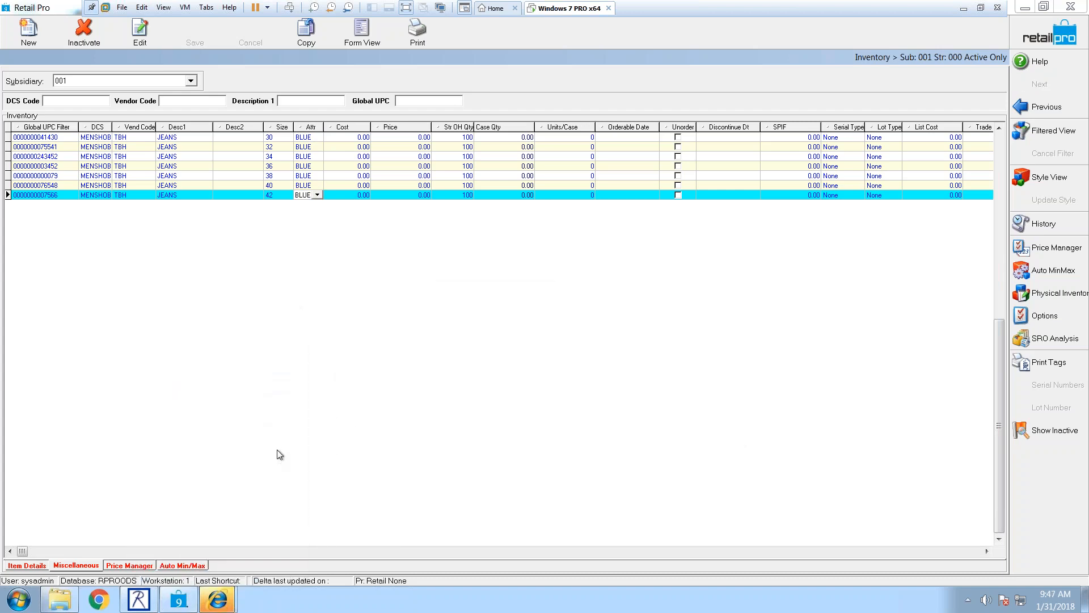
right_click(227, 594)
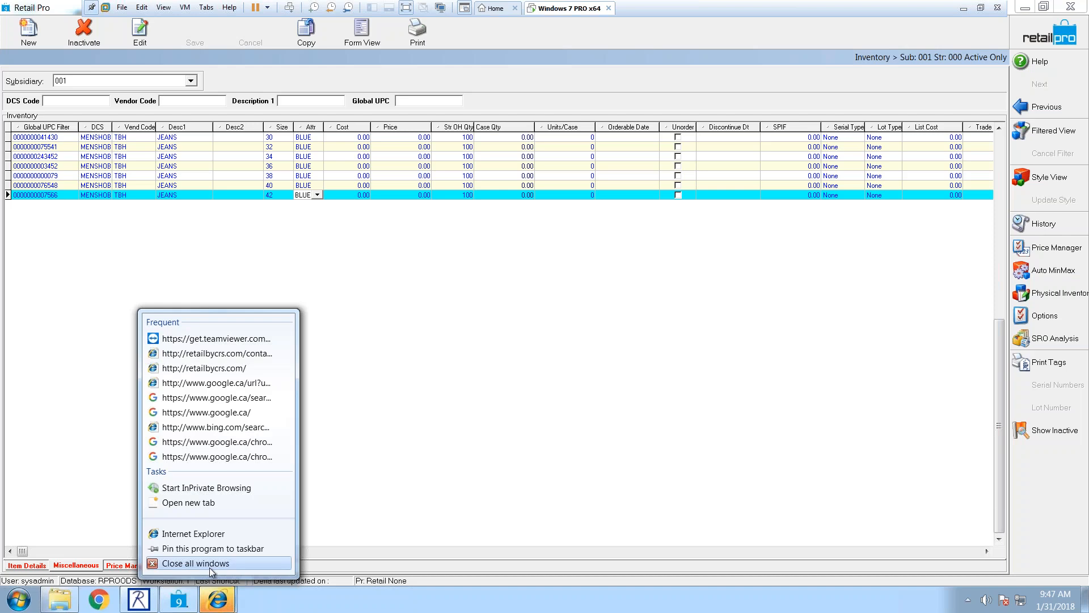
click(344, 458)
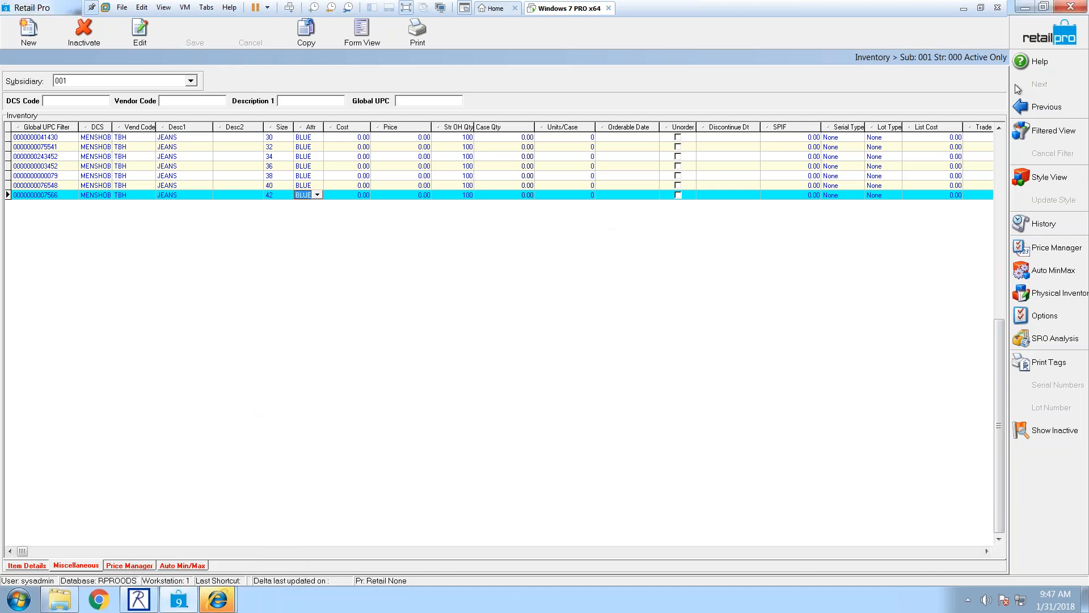
key(ctrl+f)
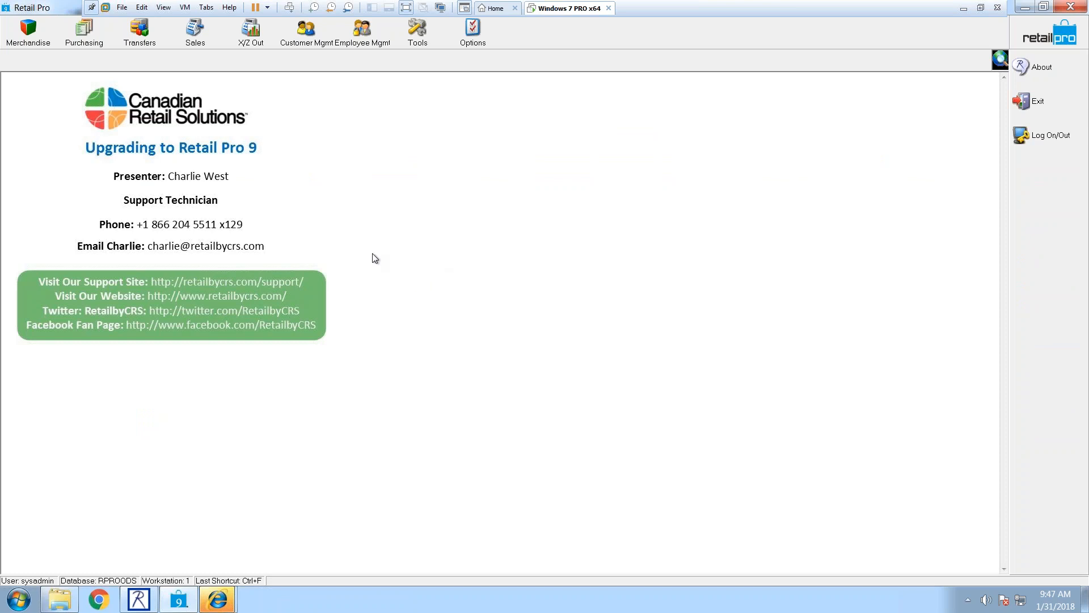
click(470, 48)
click(500, 86)
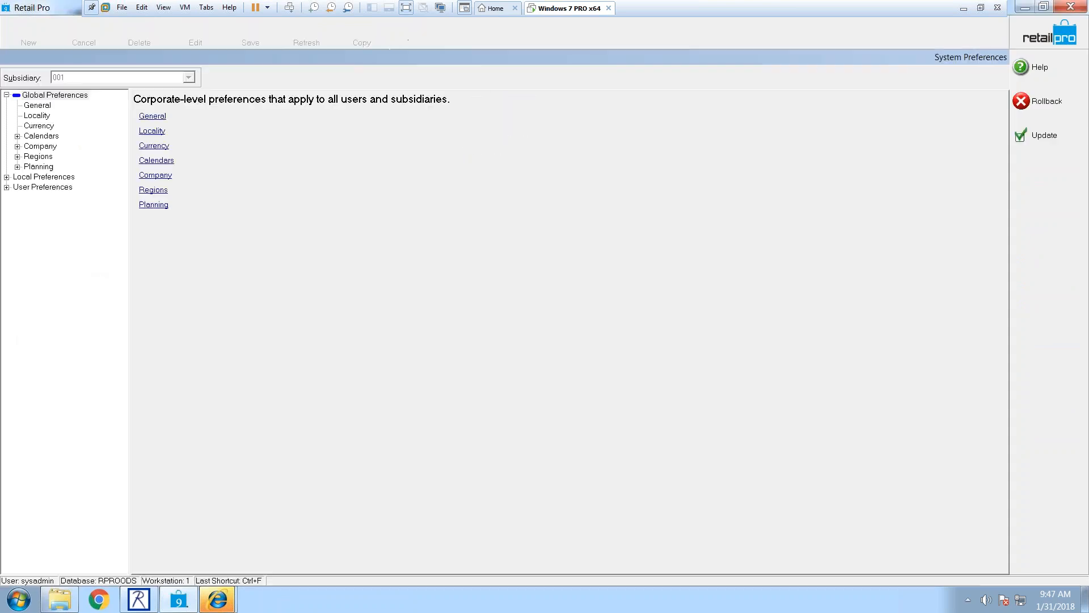
click(38, 177)
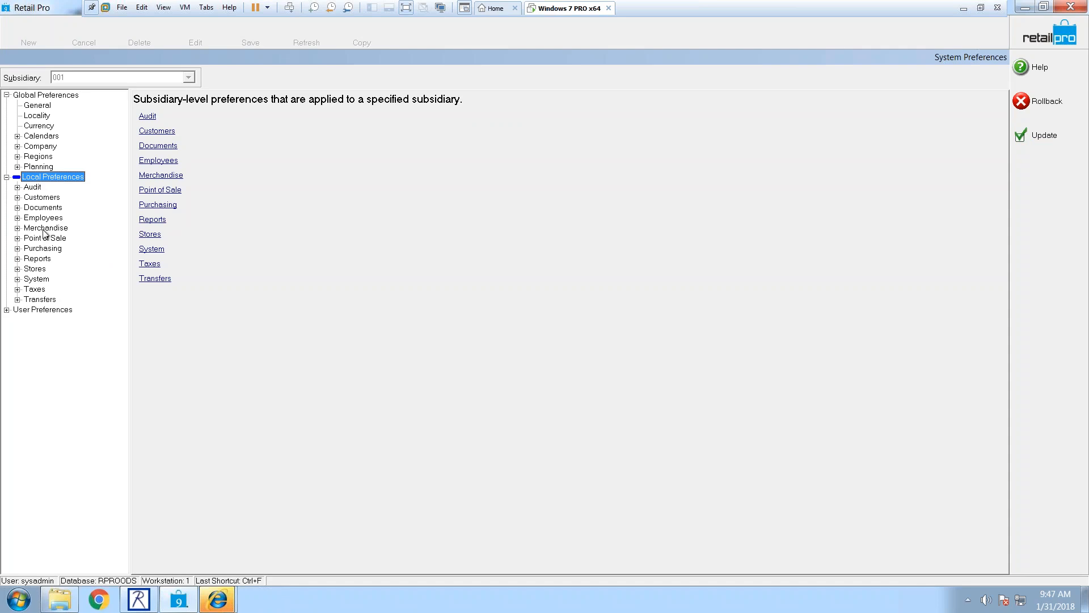
click(44, 207)
click(59, 217)
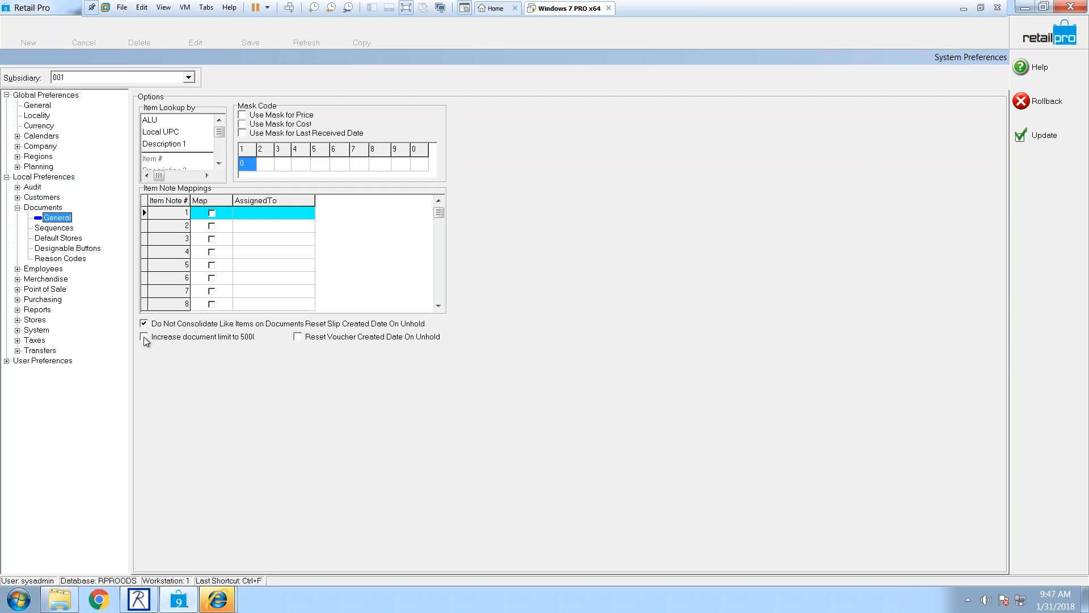
click(144, 336)
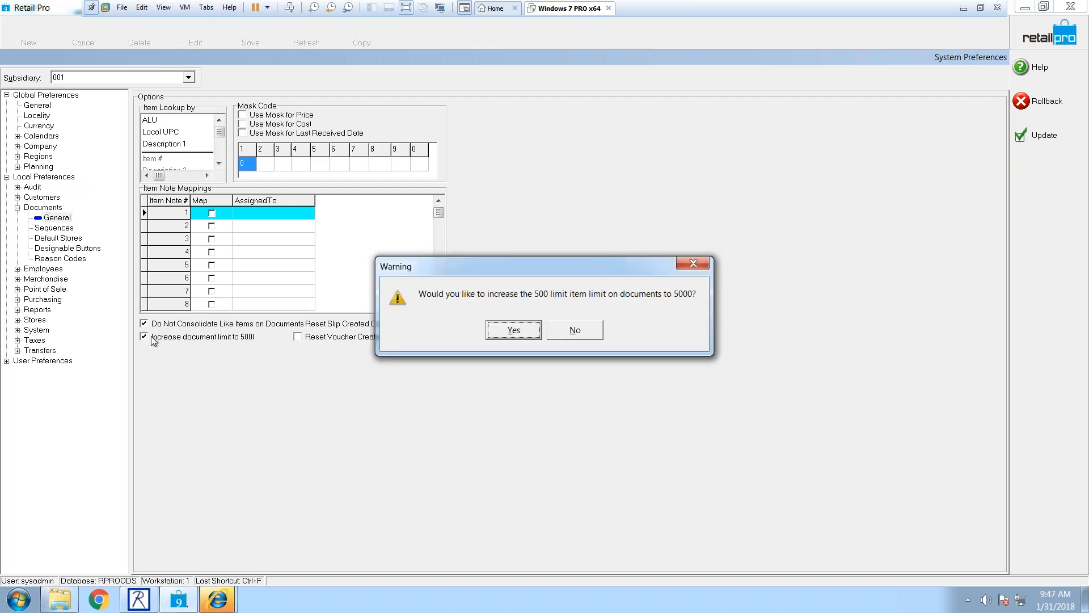
click(563, 325)
click(1008, 139)
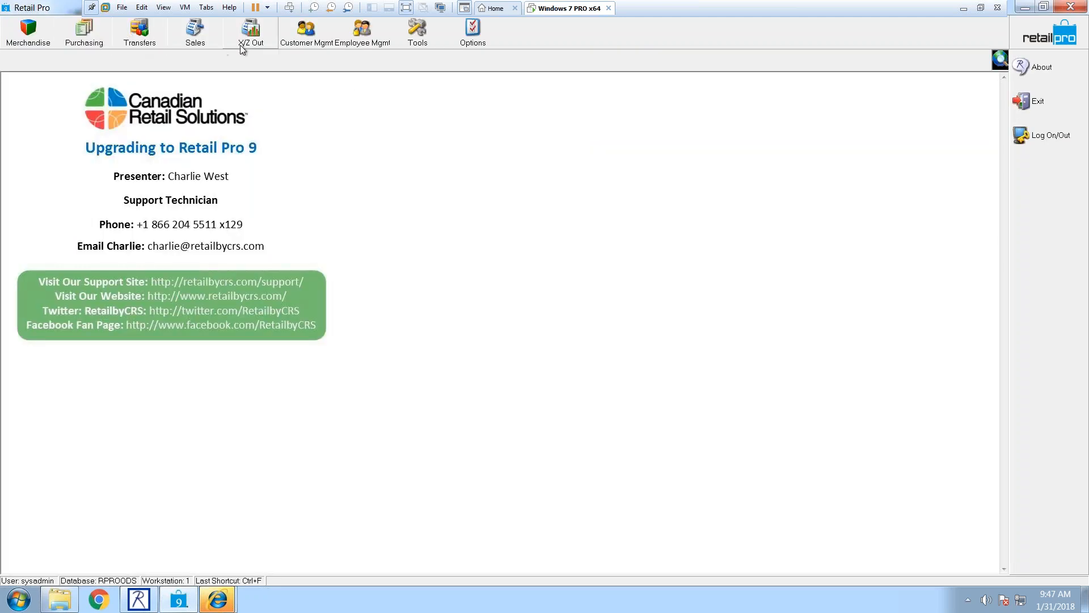
Step: Open Merchandise > Departments and show the ACC DVD department record in form view
click(29, 32)
click(34, 89)
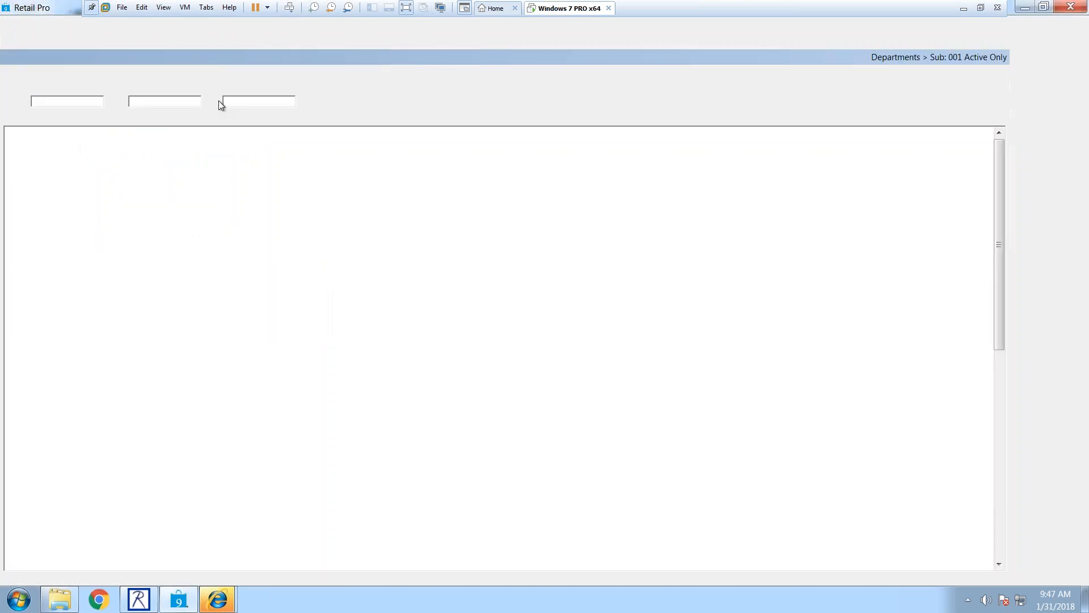
double_click(165, 149)
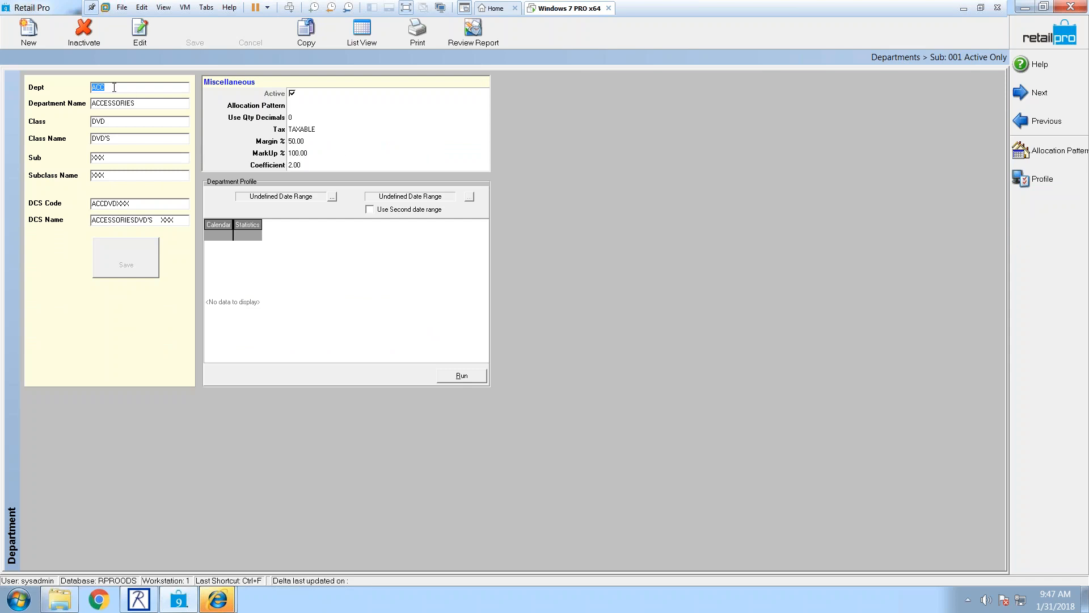
click(147, 104)
right_click(516, 191)
Step: Open Page Designer on the department form and bring up the Setup Fields window
mouse_move(543, 202)
click(662, 228)
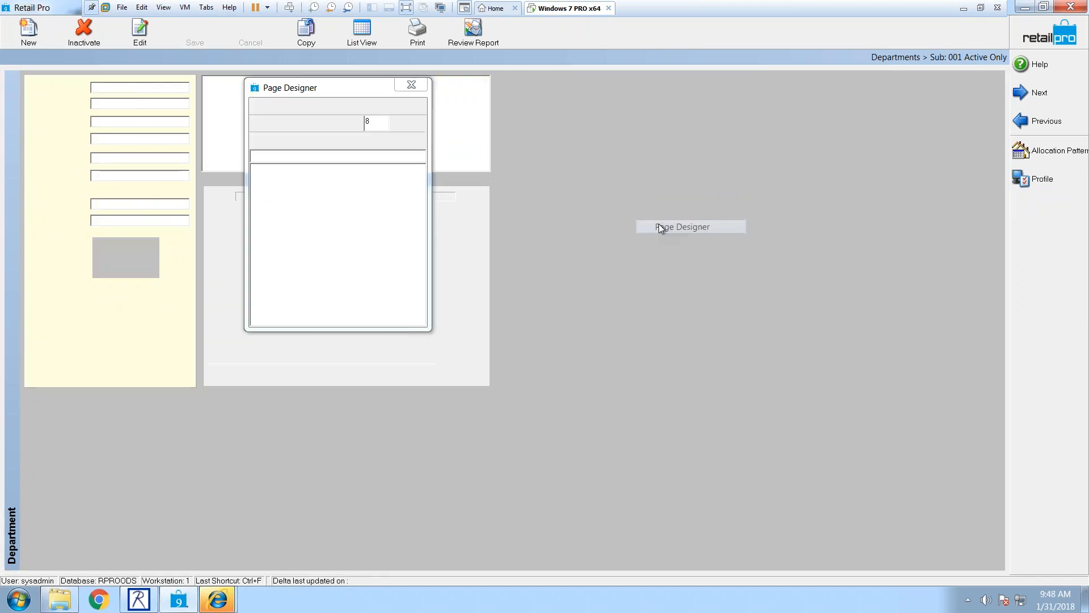
click(258, 106)
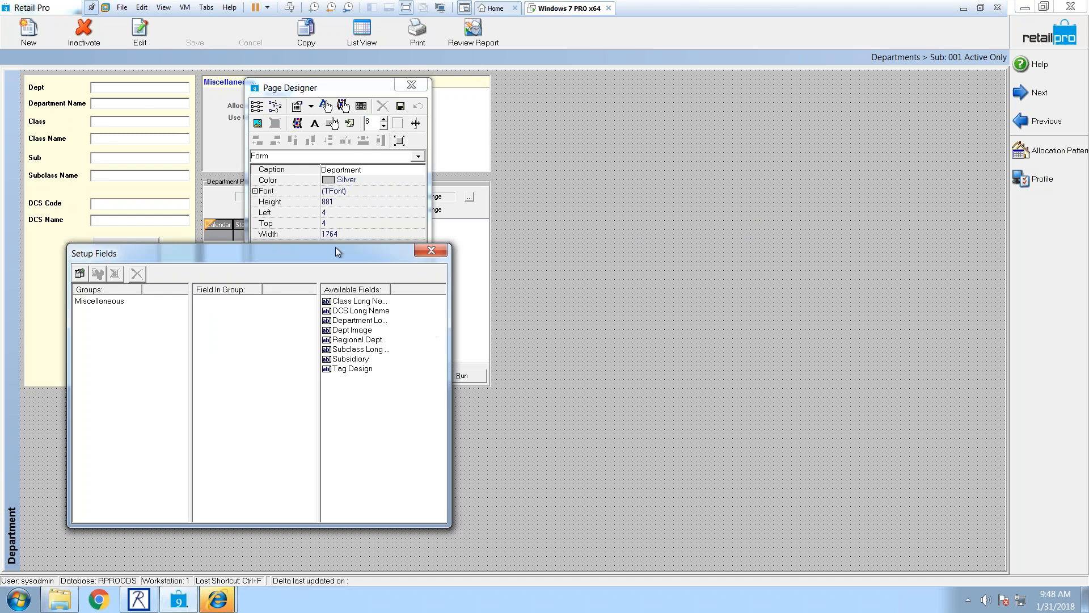
drag(335, 255, 462, 222)
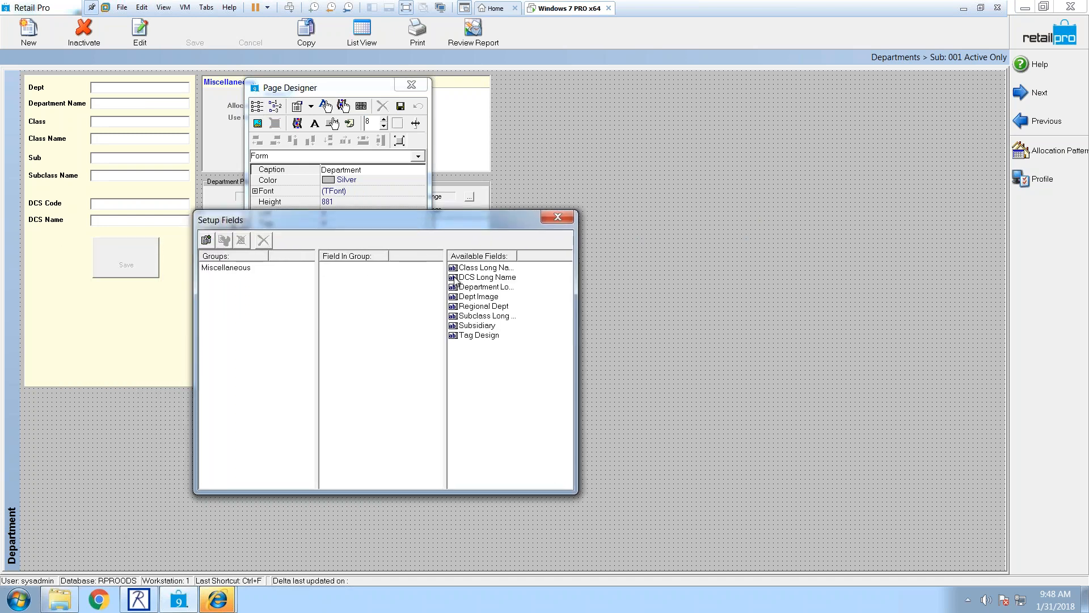
Step: Place DCS, Department, Class and Subclass Long Name fields on the form, stacked in order
drag(463, 277, 34, 292)
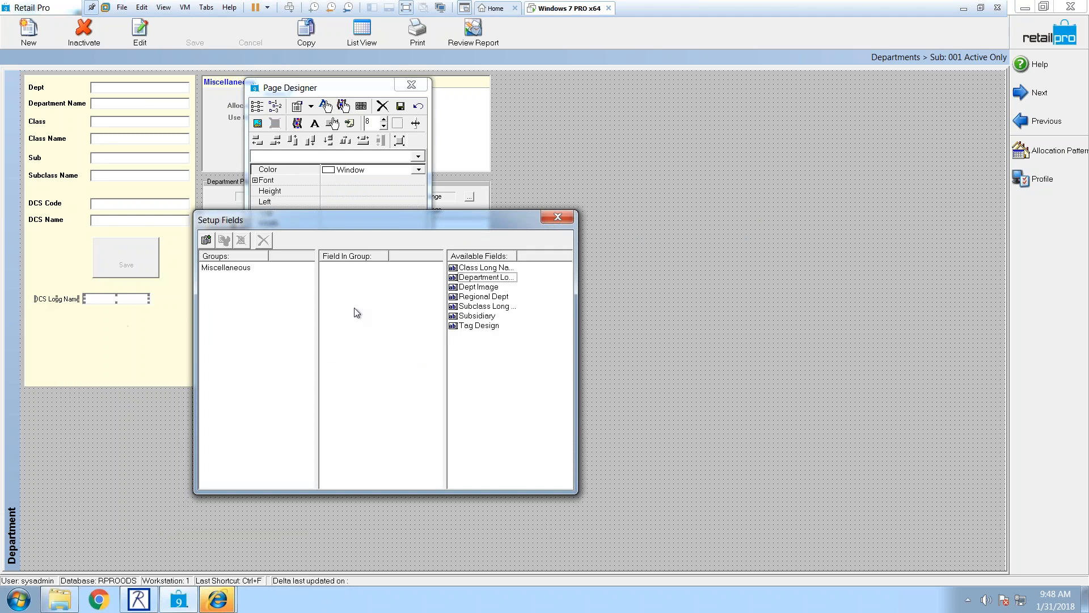
drag(517, 256, 543, 256)
click(455, 278)
drag(456, 278, 45, 307)
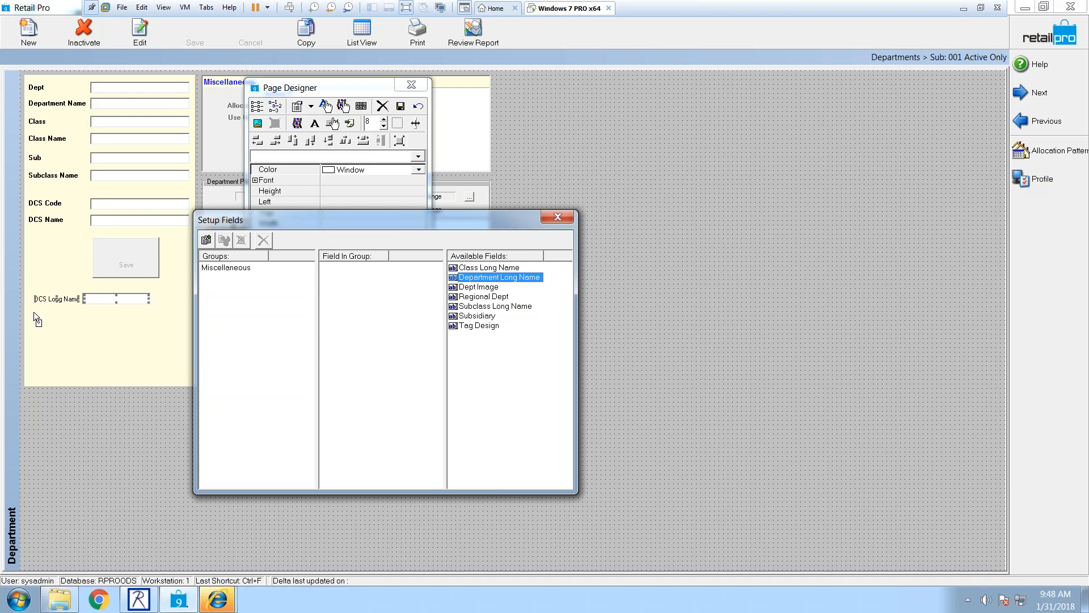
drag(33, 315, 34, 316)
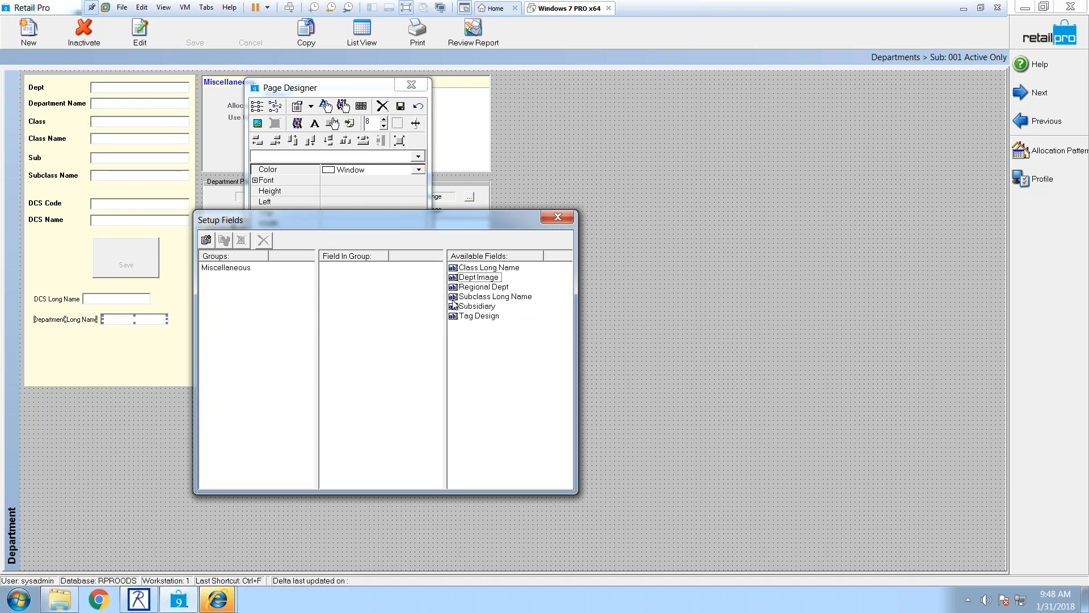
click(457, 268)
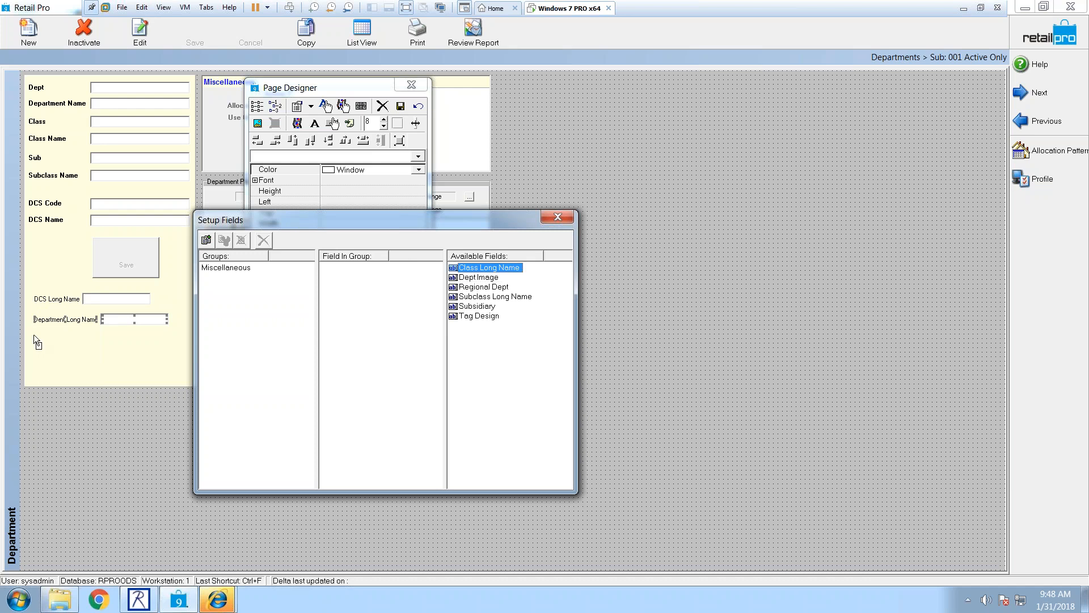
drag(35, 334, 35, 334)
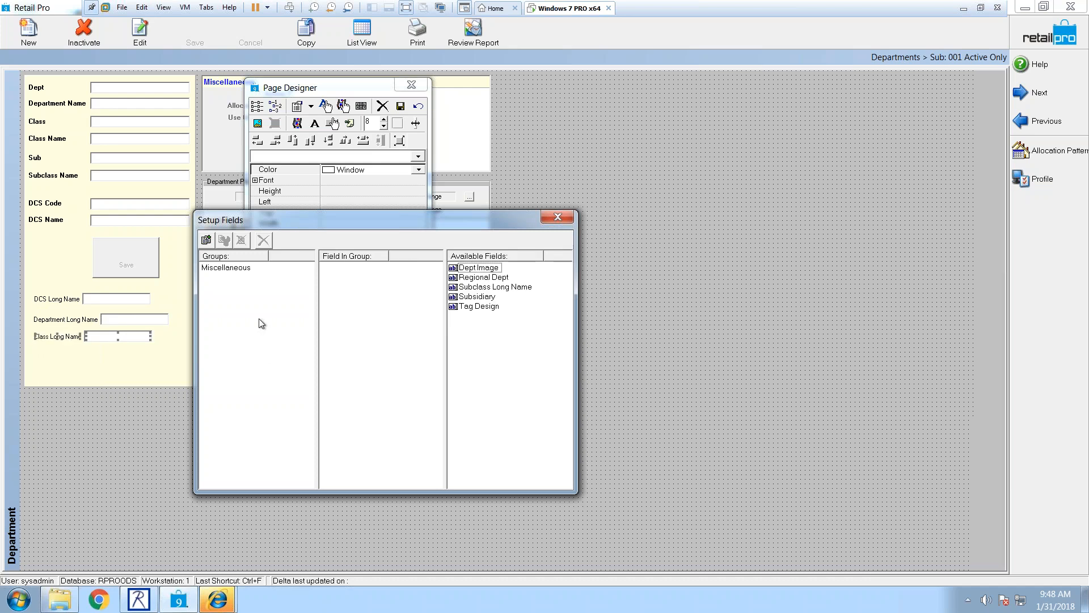
drag(476, 287, 37, 356)
click(558, 217)
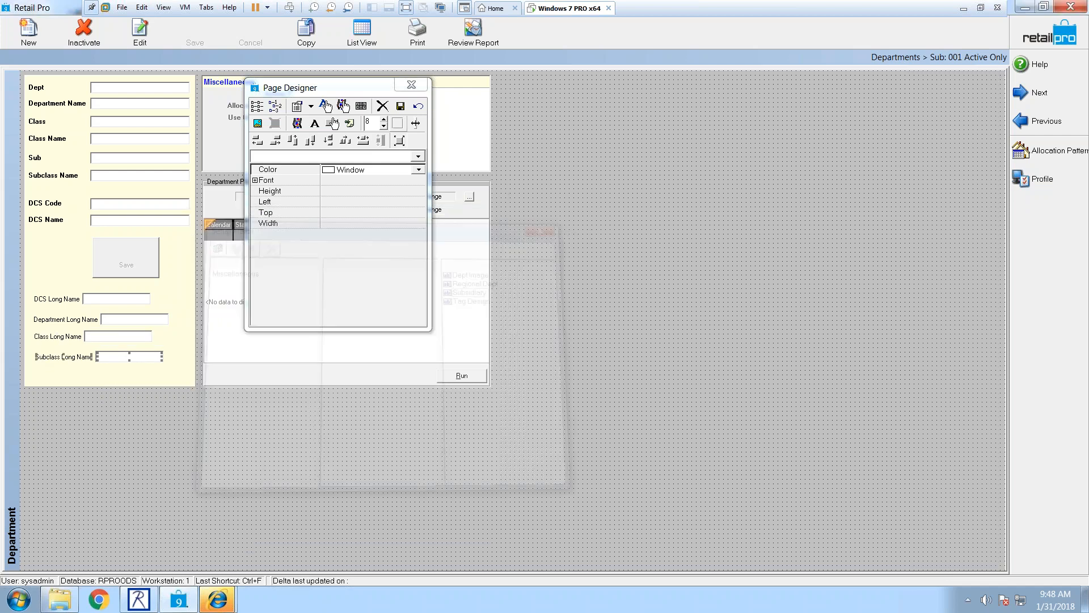
Step: Save the department form layout, return to List View, and close the Departments screen
click(402, 106)
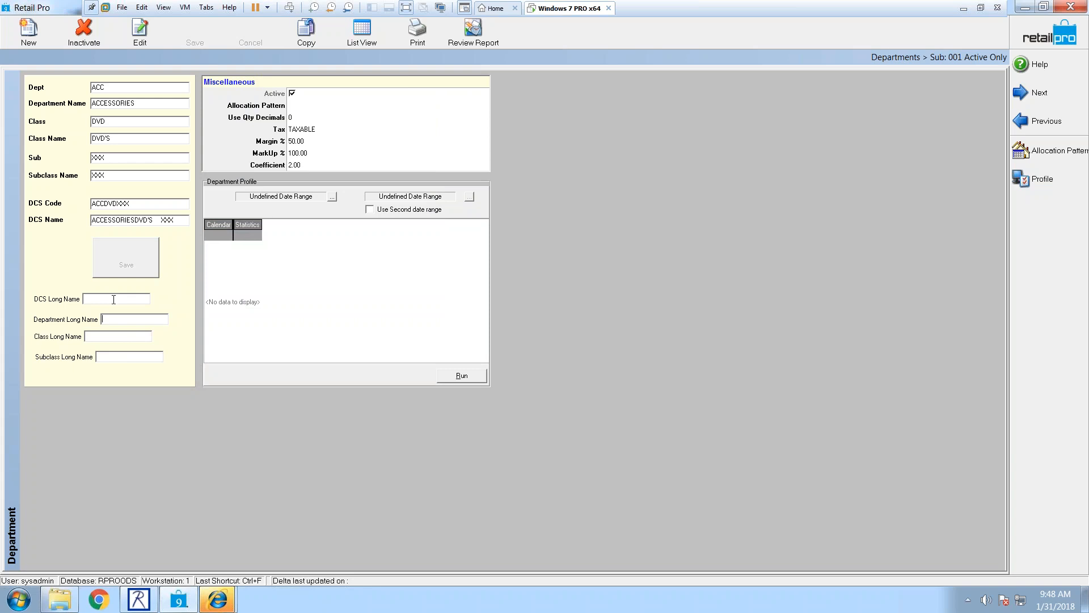
click(135, 318)
click(362, 31)
click(1038, 35)
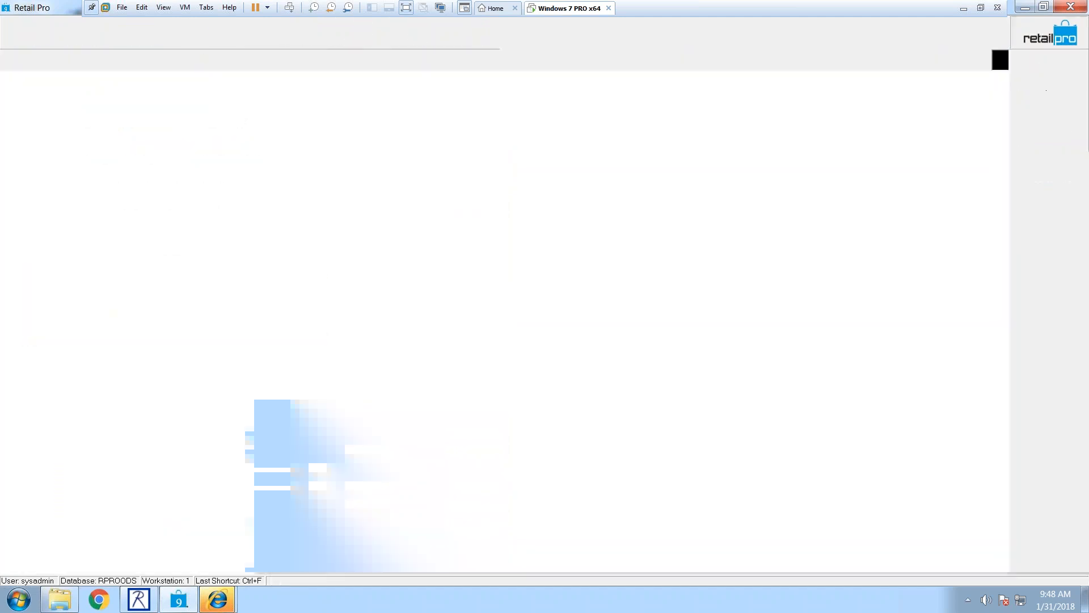
click(36, 37)
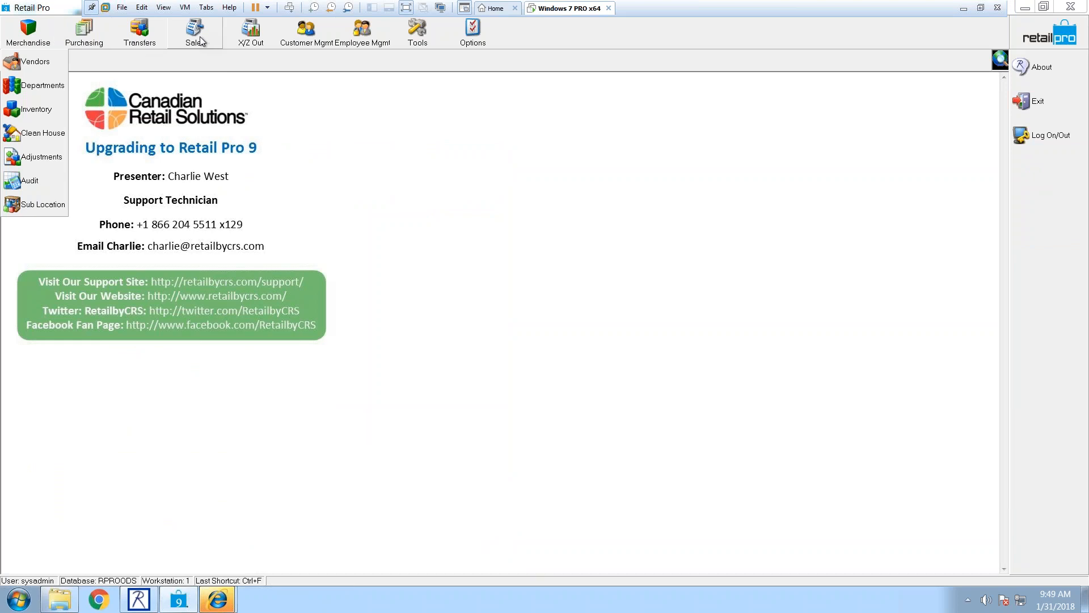
Step: Open the Inventory list for subsidiary 001 and select the FASHION SHORT item row
click(36, 110)
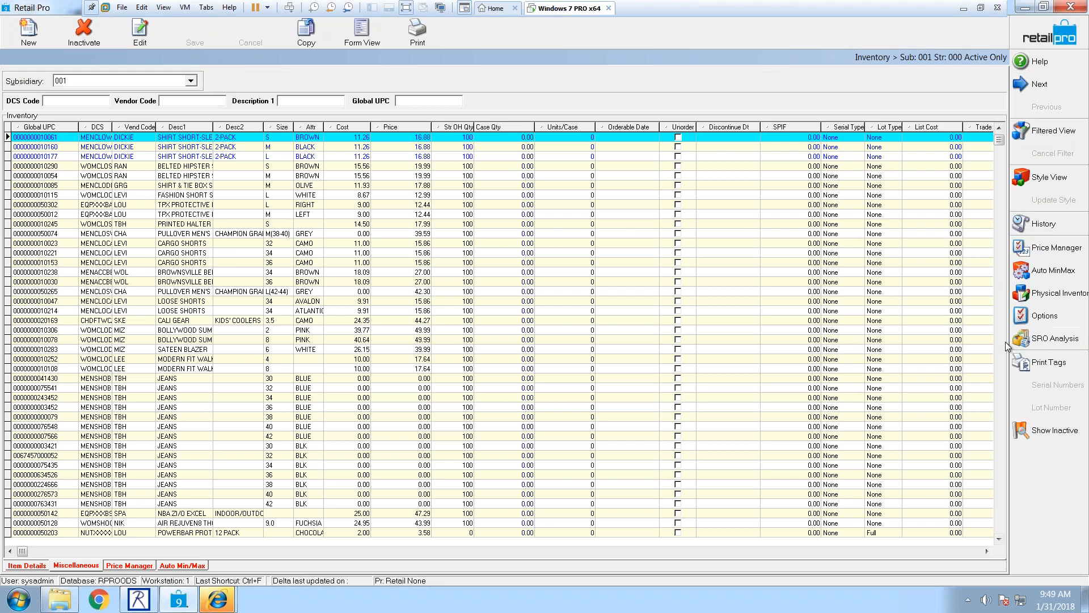
click(703, 194)
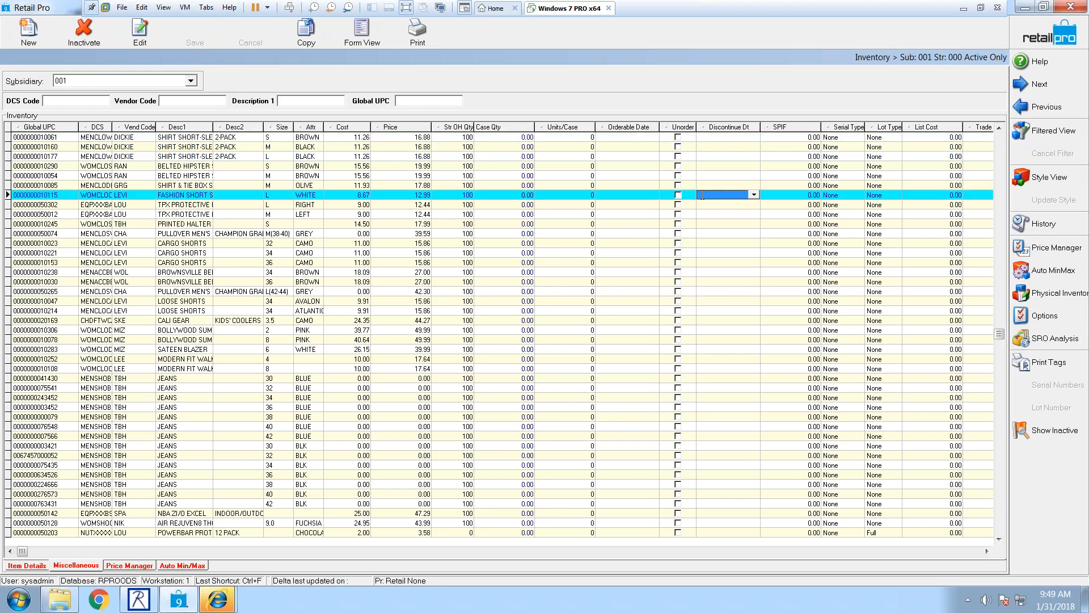
right_click(1035, 451)
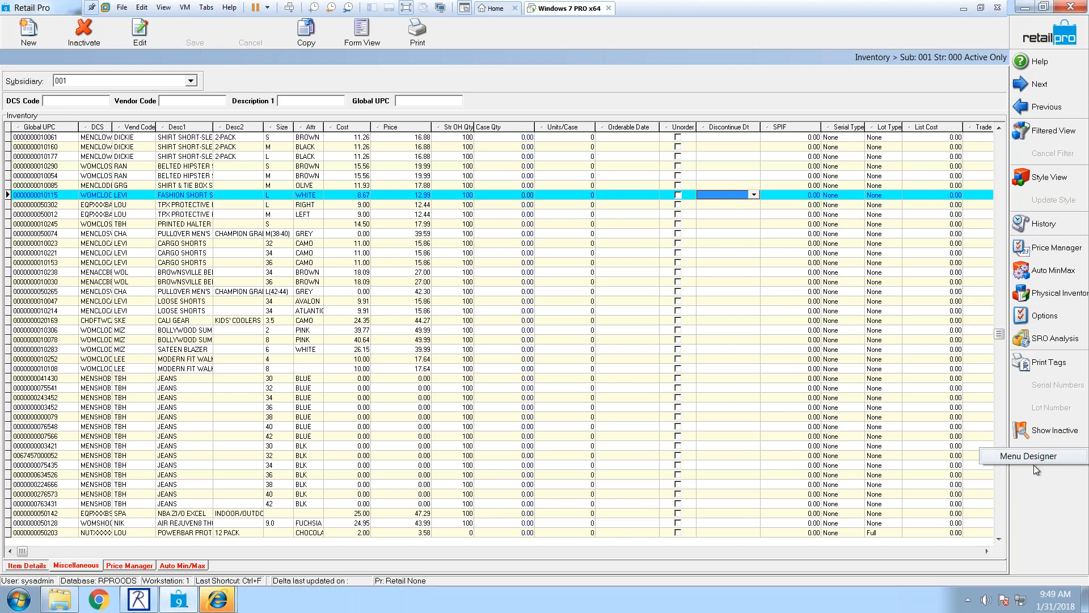
Step: Open the Menu Designer from the side toolbar's context menu and browse its command list
click(1034, 470)
right_click(1032, 451)
click(1031, 458)
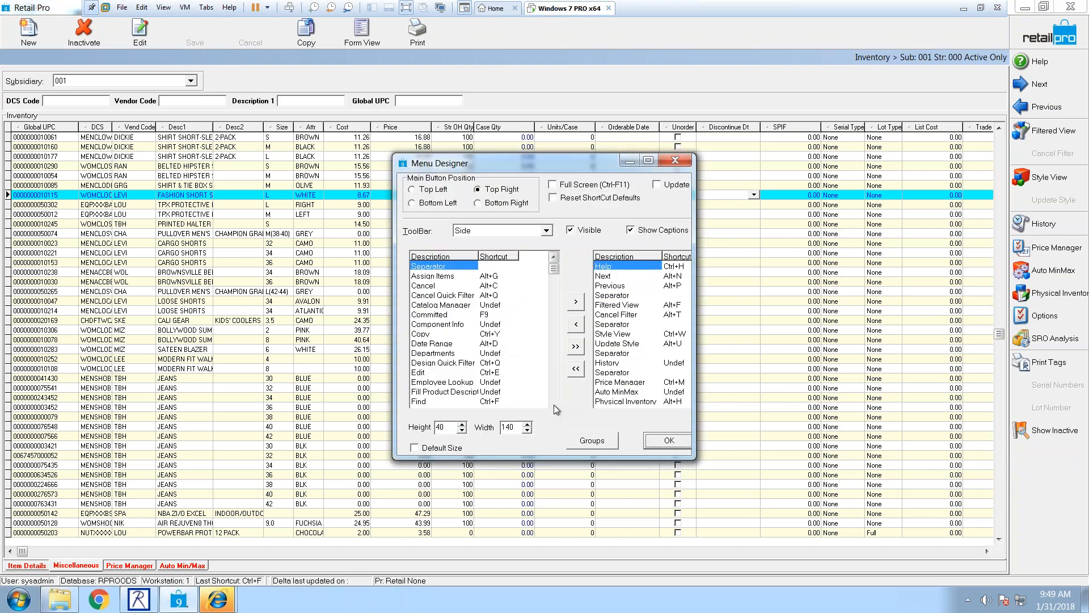
scroll(554, 404, down, 9)
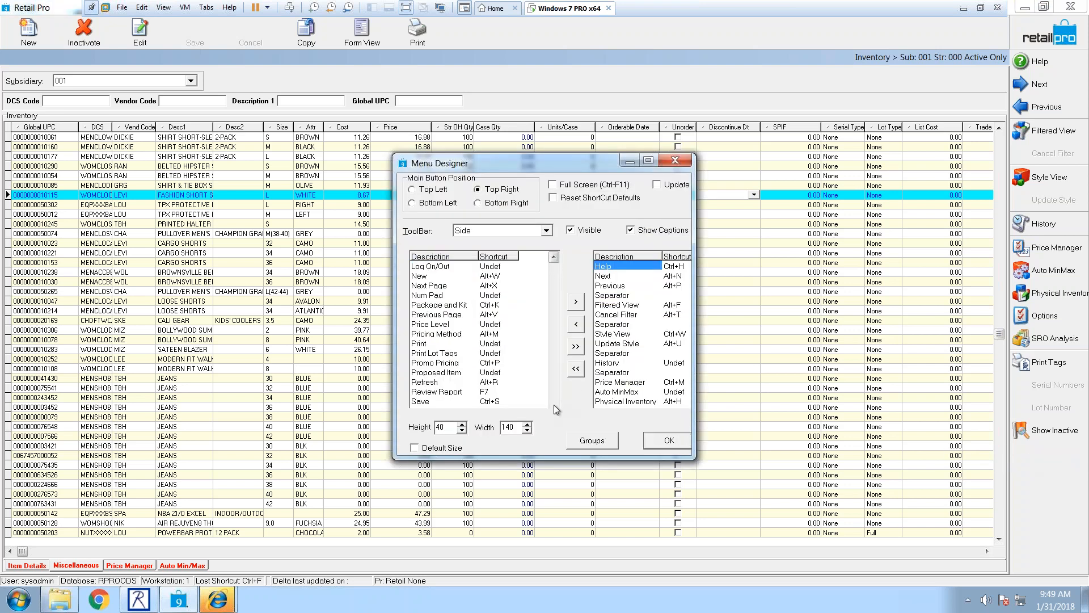
scroll(554, 404, up, 9)
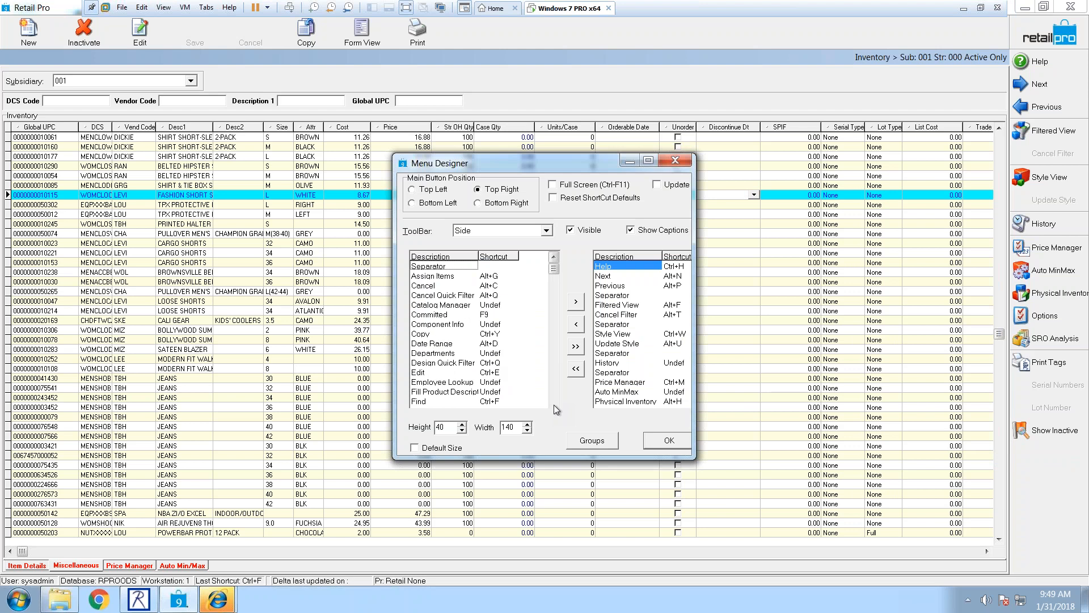
scroll(554, 404, down, 9)
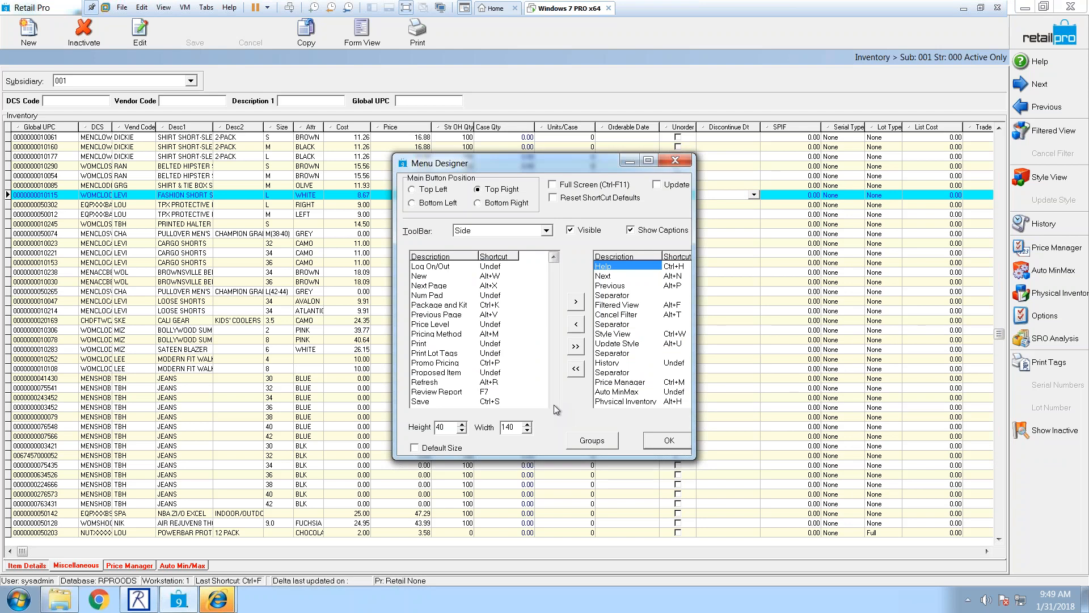
scroll(553, 404, up, 9)
Step: Finish reviewing the commands, close the Menu Designer unchanged, and return to the home screen
scroll(553, 404, down, 9)
scroll(554, 404, up, 9)
scroll(553, 404, down, 9)
scroll(553, 404, up, 3)
scroll(553, 404, down, 3)
scroll(553, 404, up, 3)
scroll(551, 404, down, 3)
scroll(551, 403, up, 3)
scroll(550, 402, down, 3)
scroll(550, 402, up, 3)
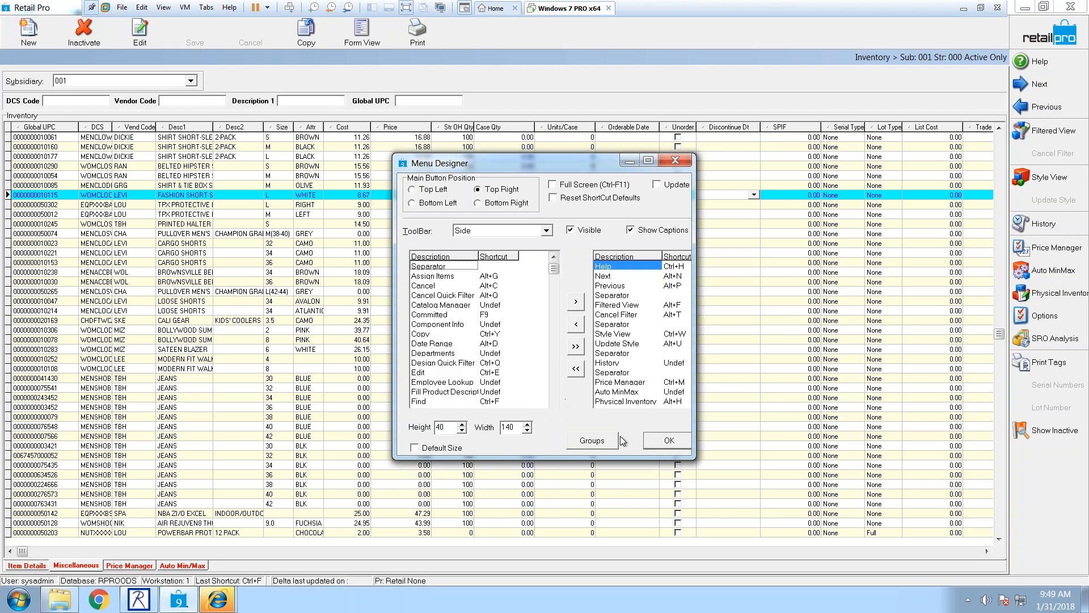
click(674, 165)
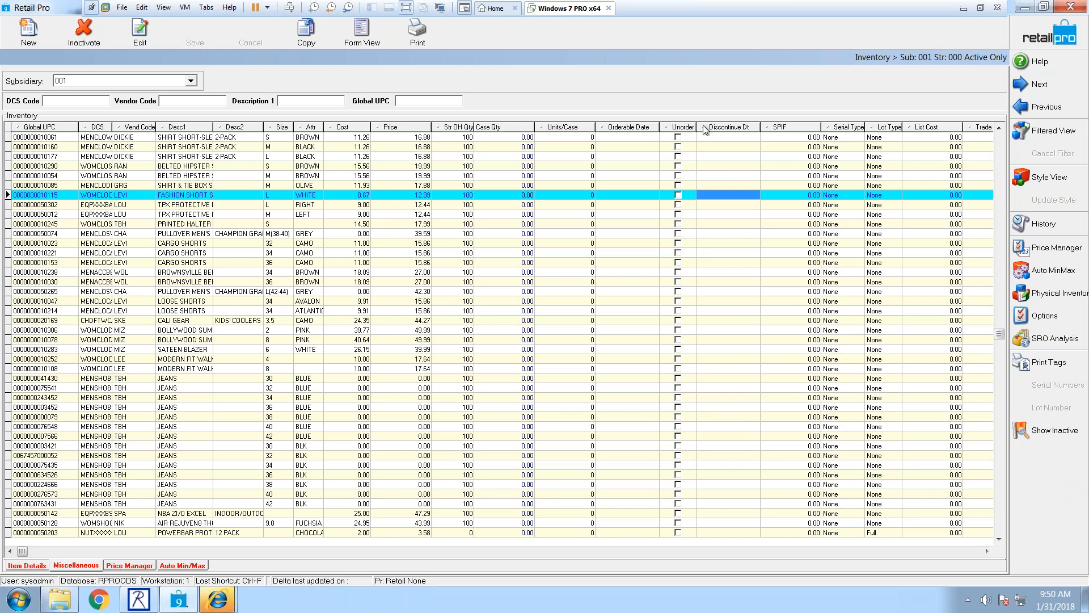
click(1070, 31)
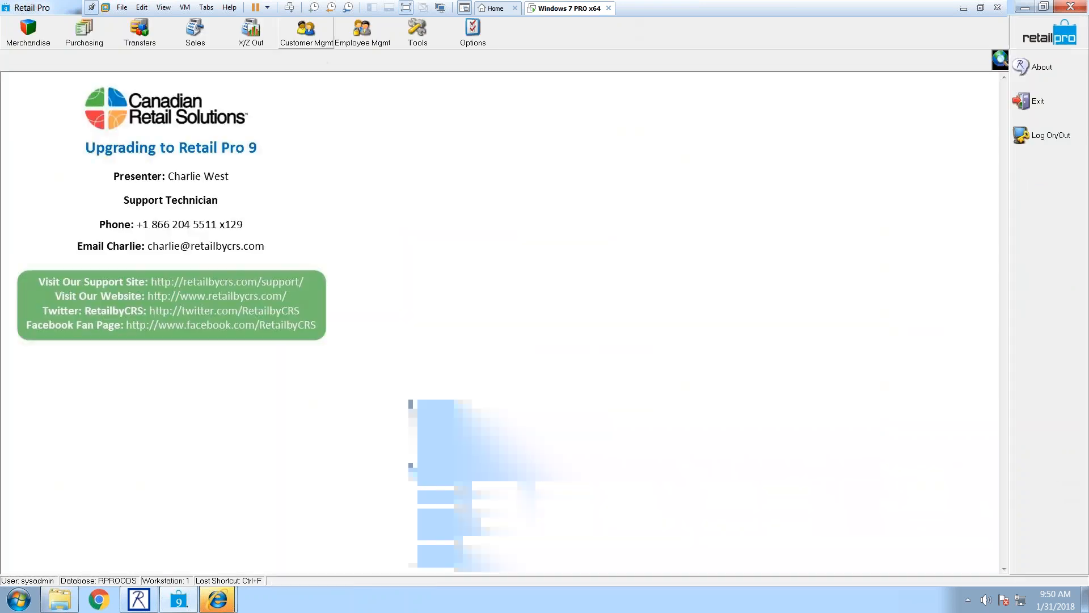
Step: Open System Preferences at Company > Transfer Rules
click(472, 29)
click(476, 85)
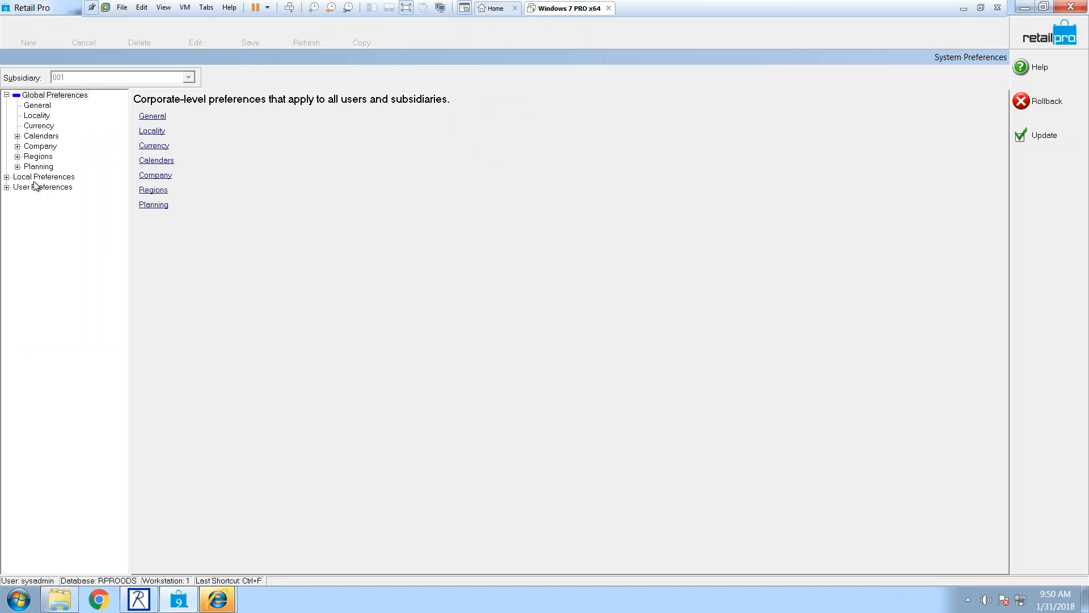
double_click(32, 147)
click(60, 167)
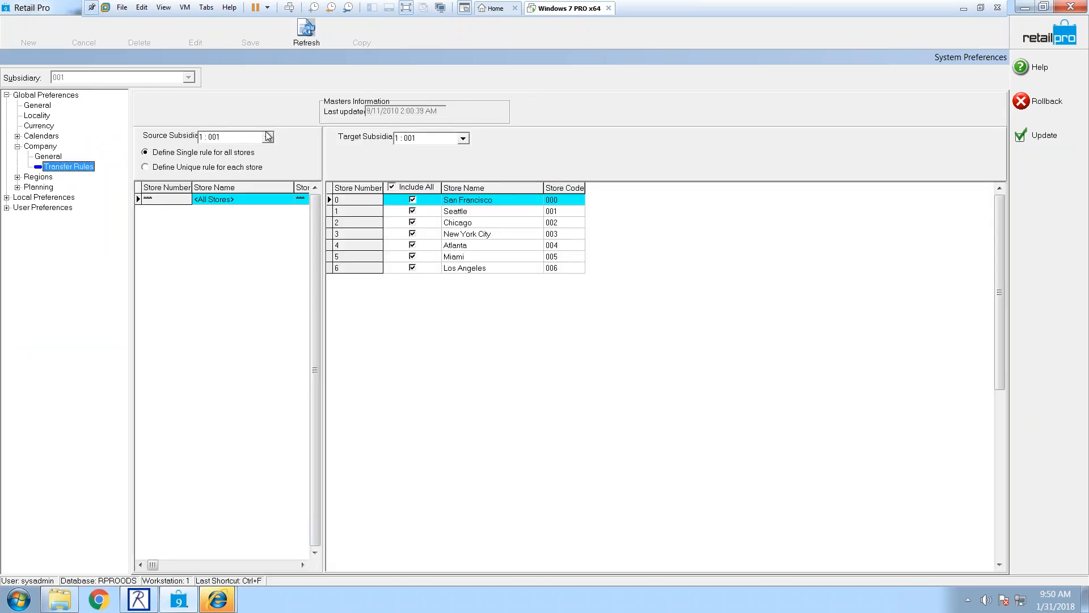
Step: Use a unique transfer rule per store, accept the warning, review San Francisco and Seattle, then show Local Preferences
click(175, 167)
click(516, 329)
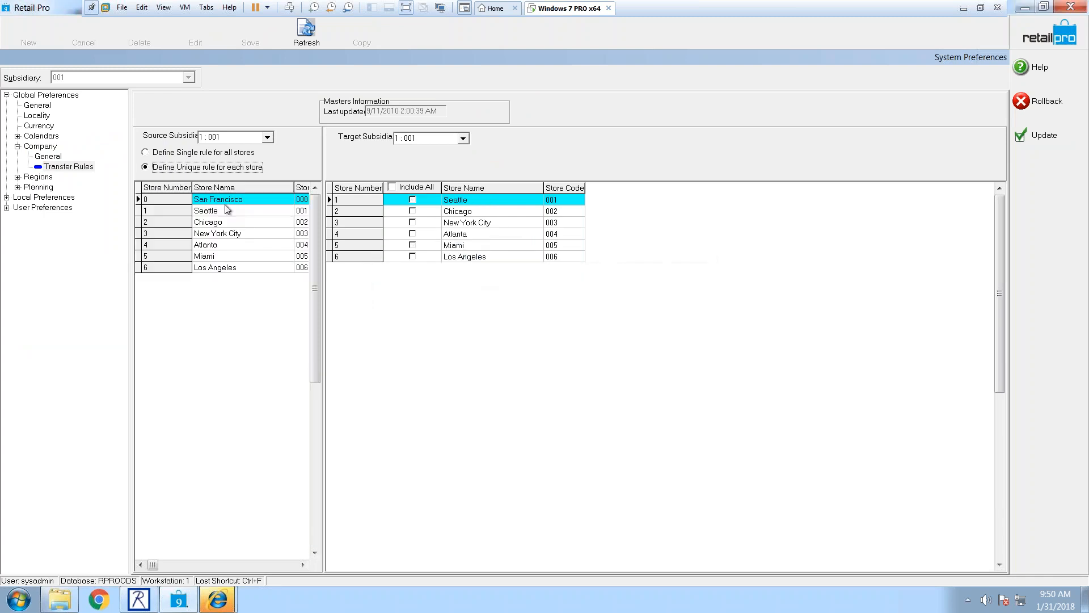
click(213, 203)
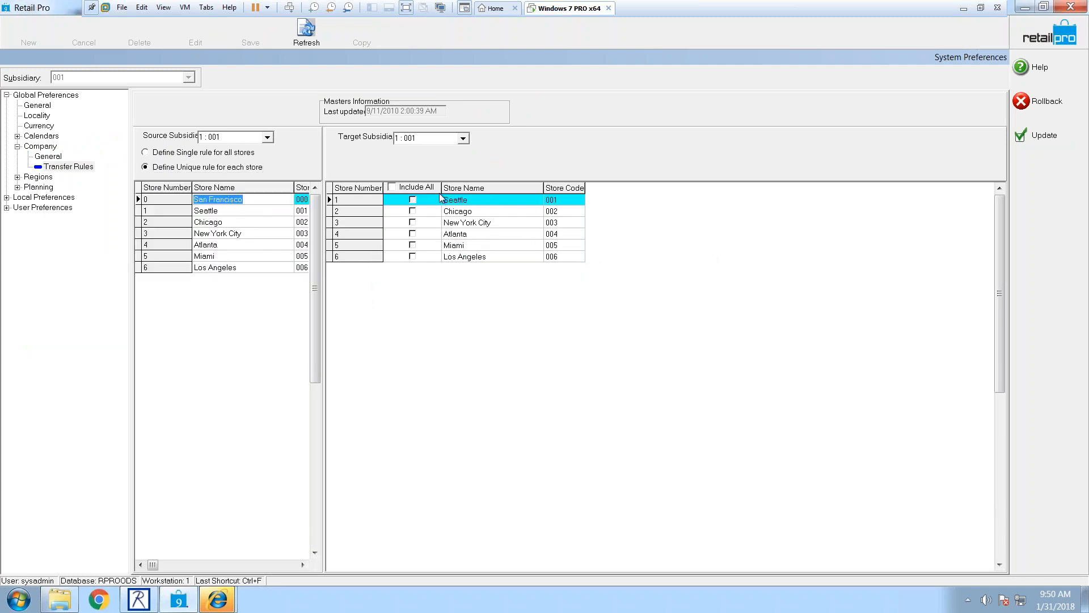
click(472, 205)
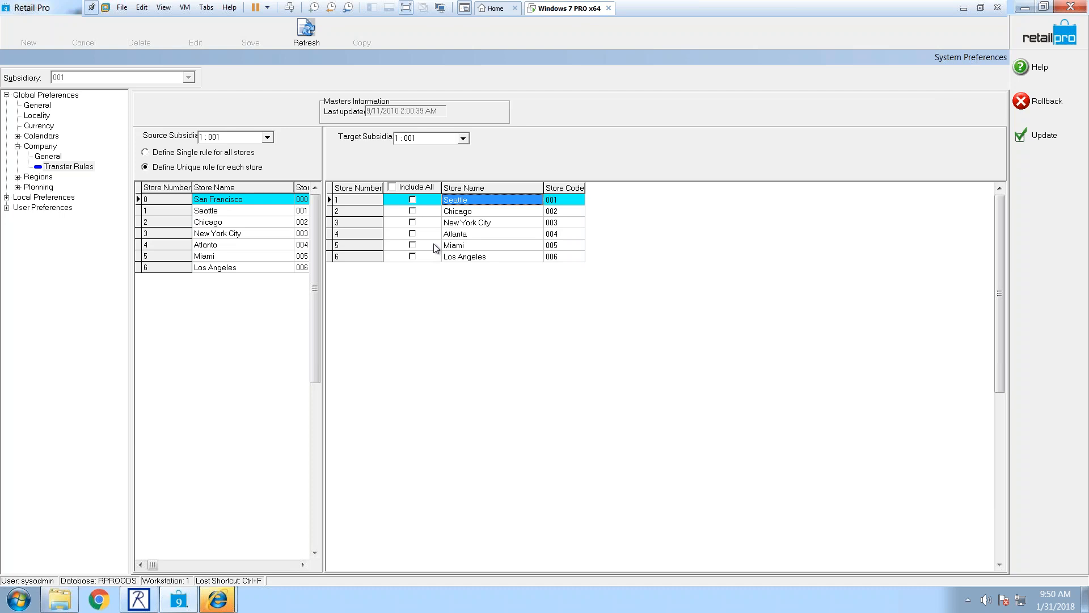
click(52, 198)
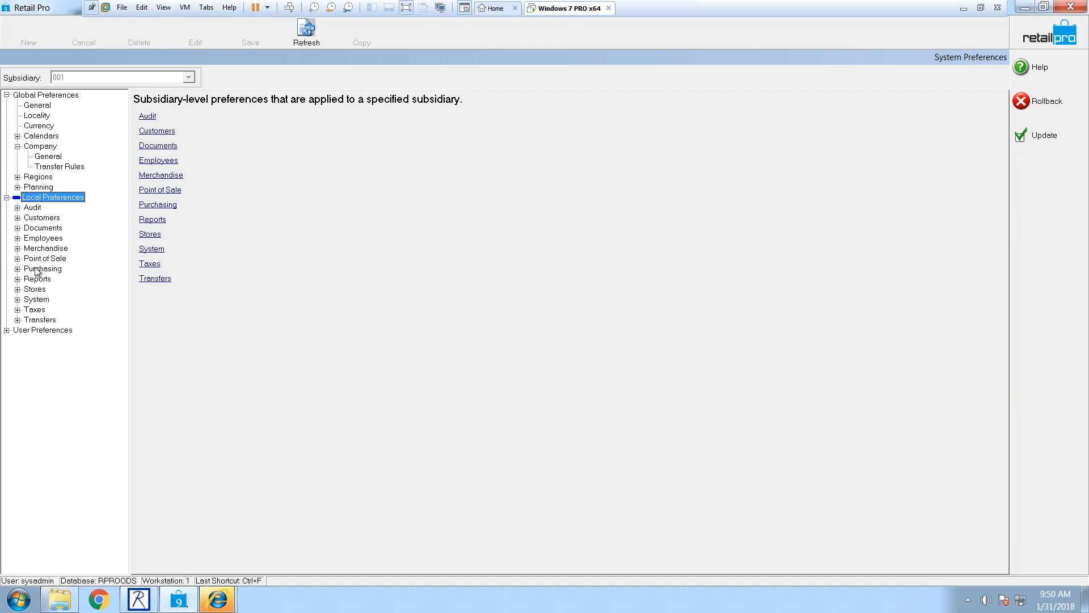
Step: Expand Purchasing and view the Stores General and Transfers General preferences
click(37, 268)
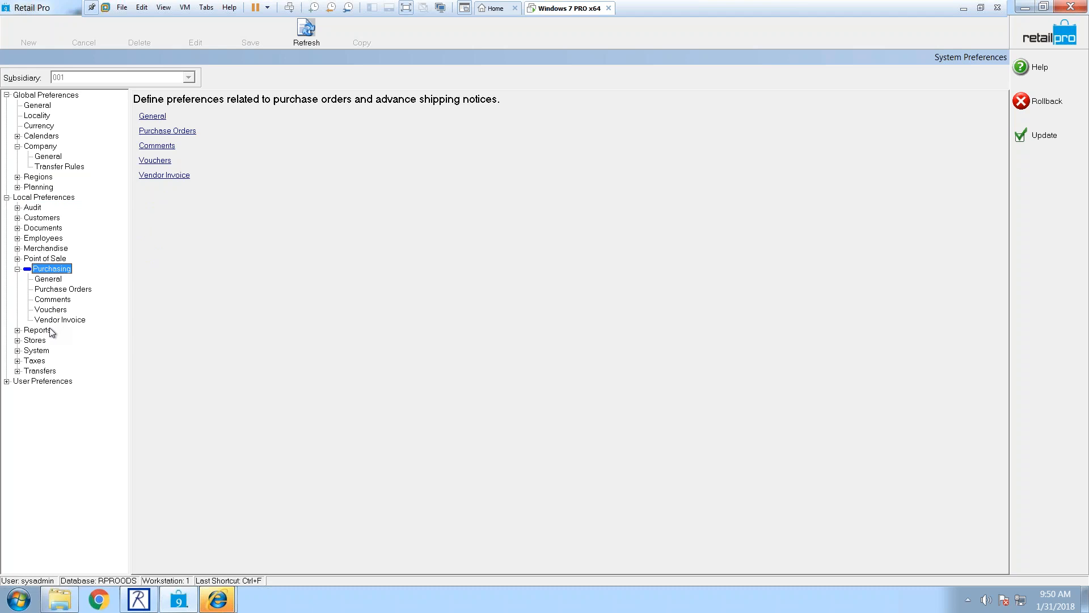
click(34, 341)
click(51, 350)
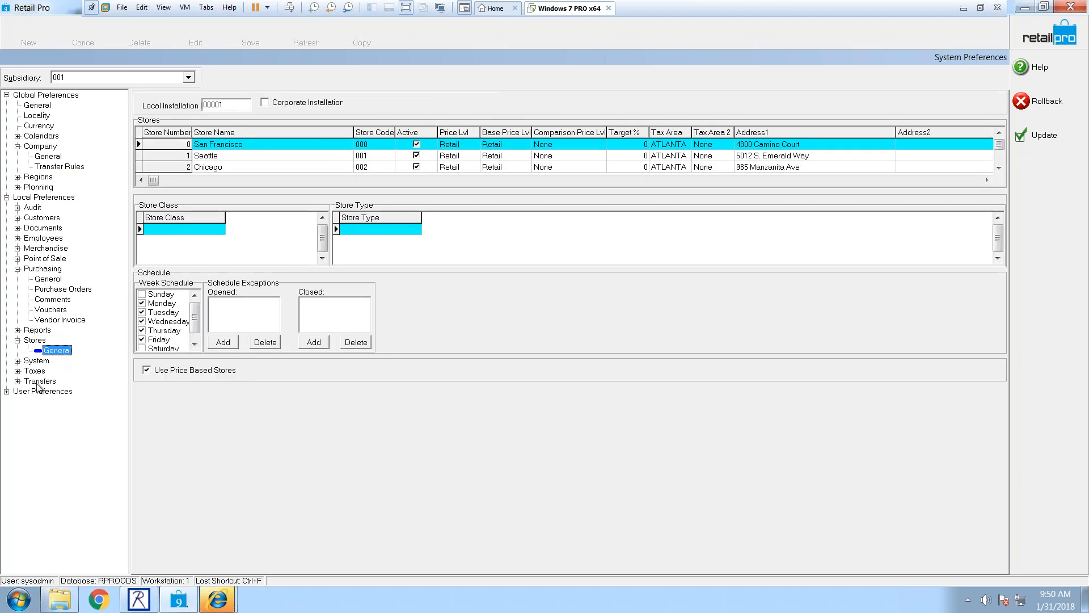
click(39, 380)
click(49, 391)
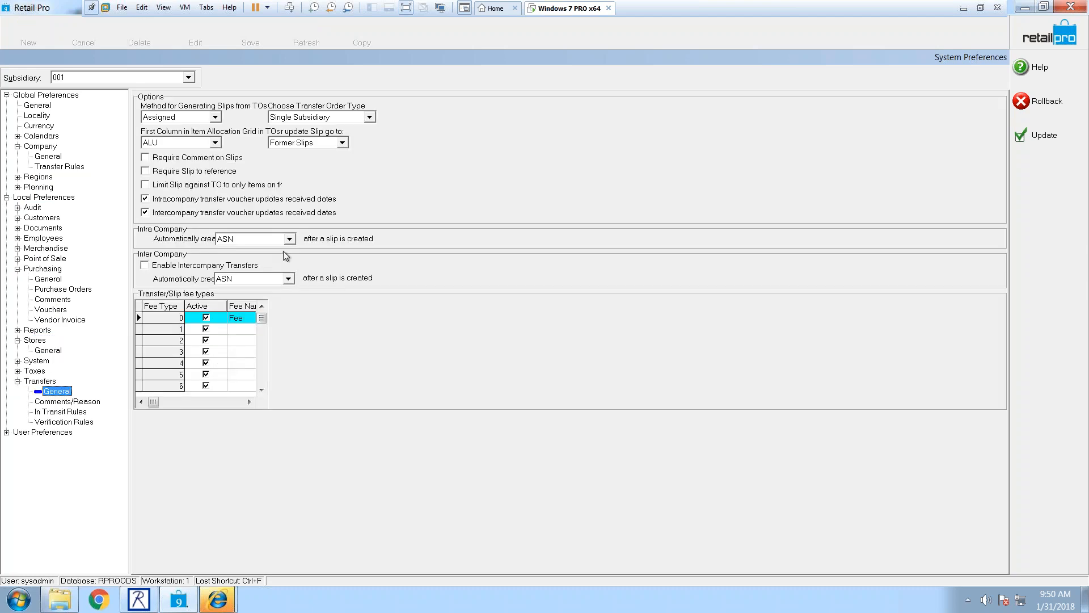
Step: Leave Intra Company automatic creation at ASN and return to the home screen
click(289, 239)
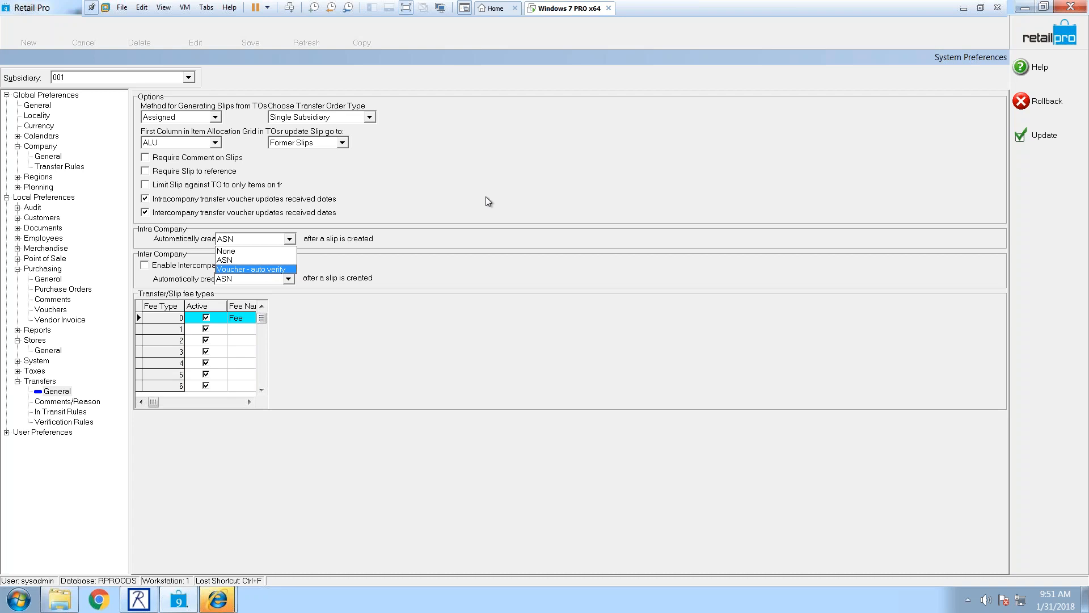
click(1044, 41)
click(1045, 41)
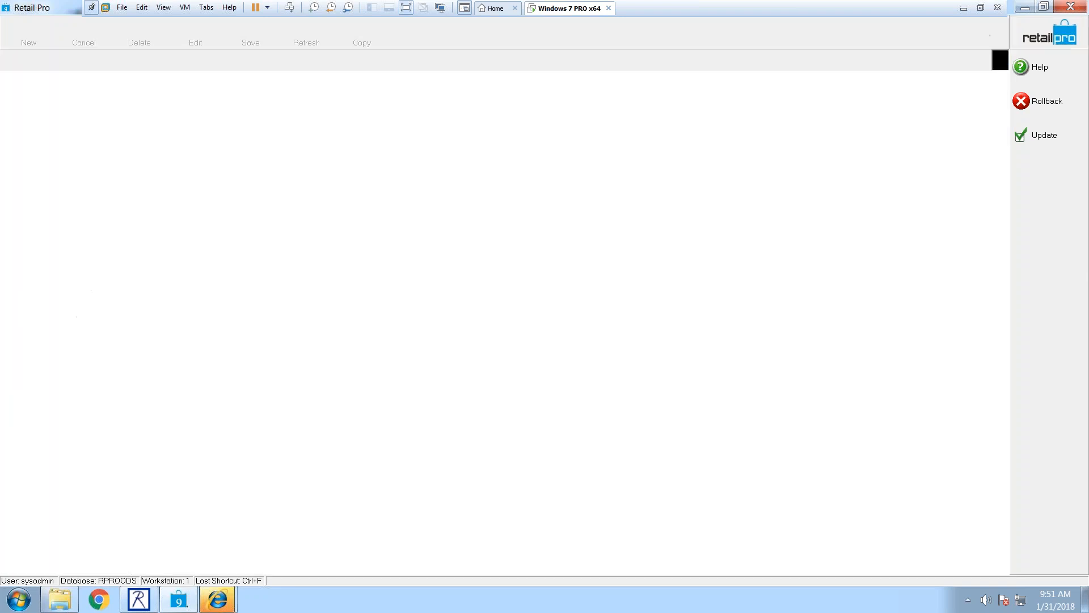
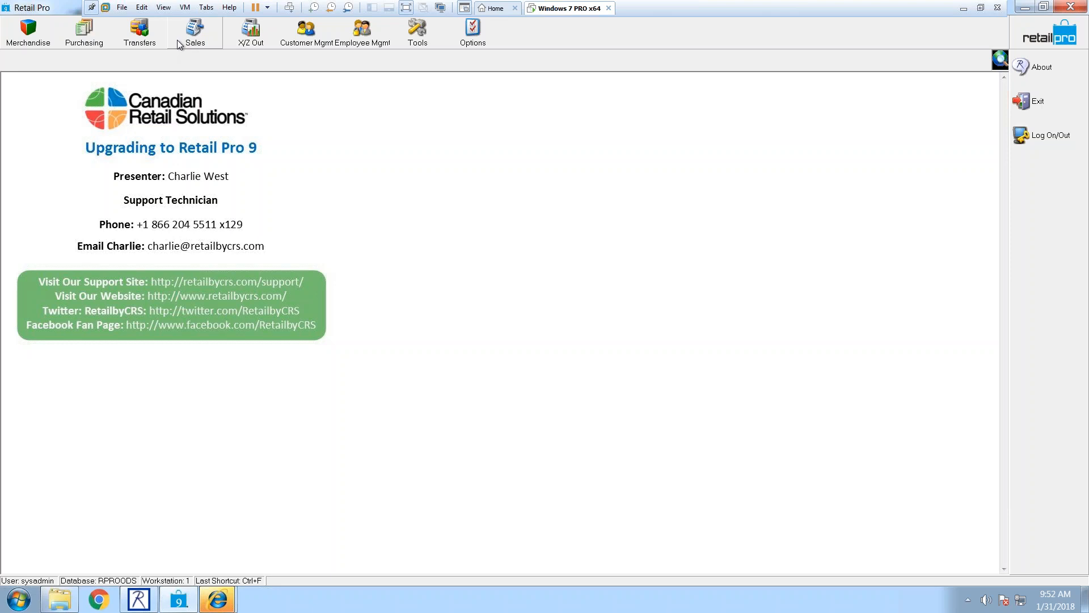
Step: Show the Currency page of System Preferences
click(478, 44)
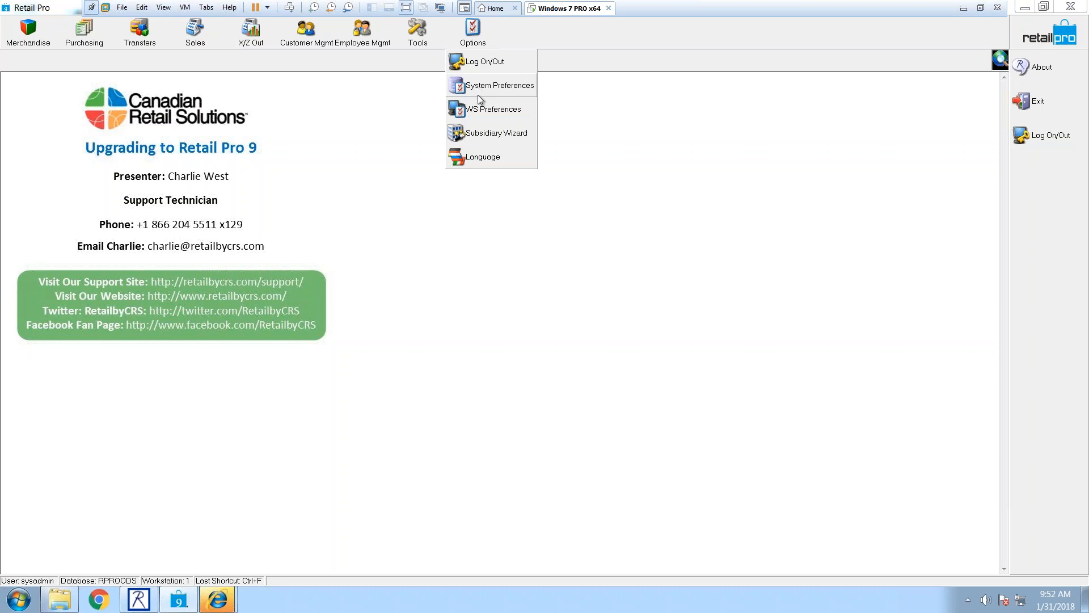
click(477, 87)
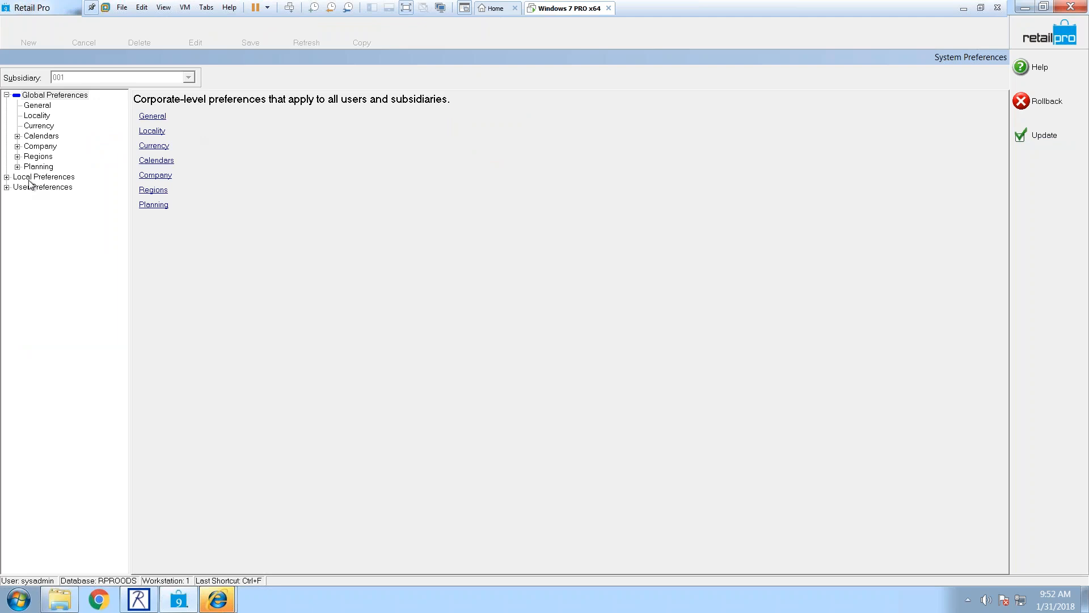
click(42, 125)
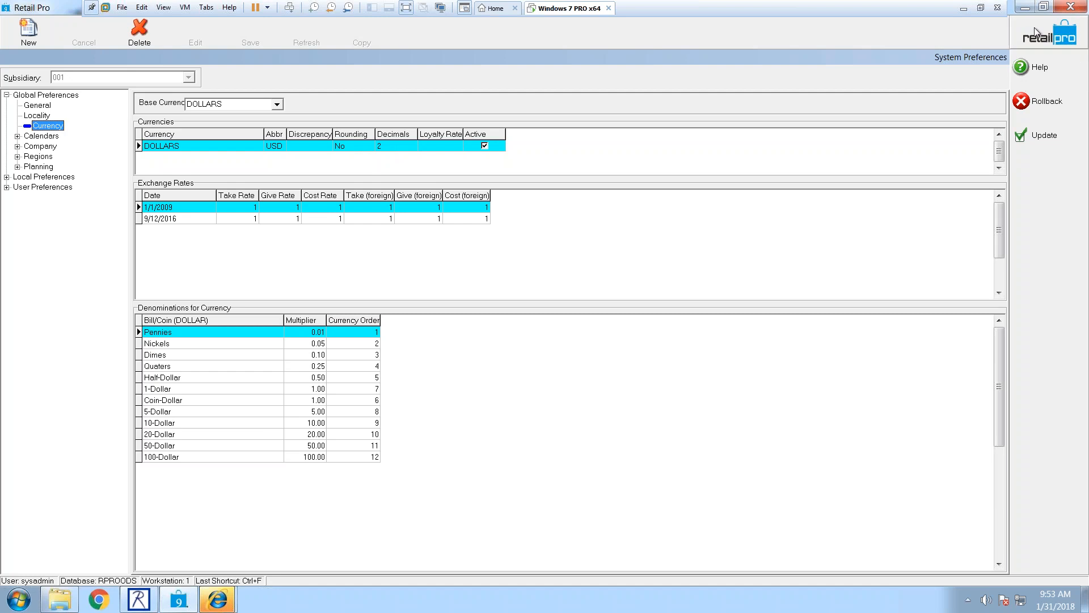
Step: Roll back the preference changes and return to the home screen's Sales options
click(1038, 101)
click(513, 332)
click(196, 31)
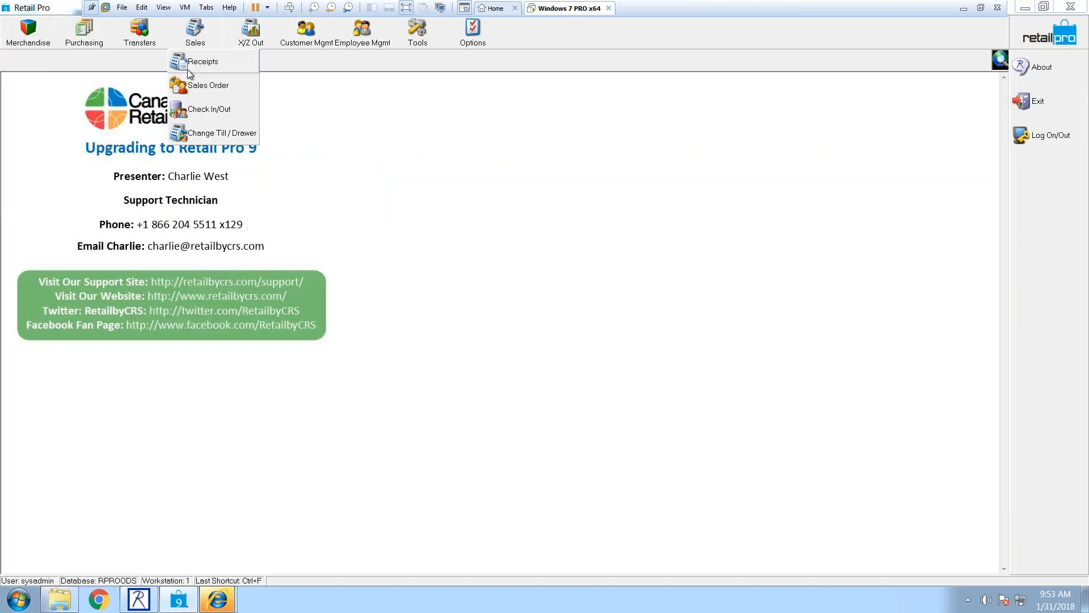
Step: Start a new blank Regular receipt from Sales > Receipts
click(234, 65)
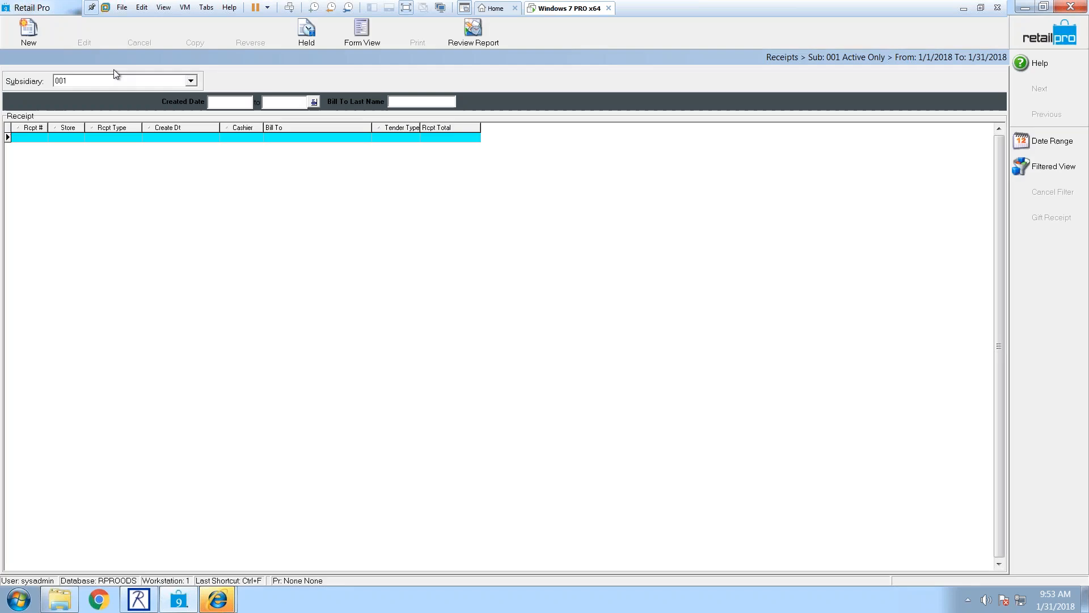
click(34, 39)
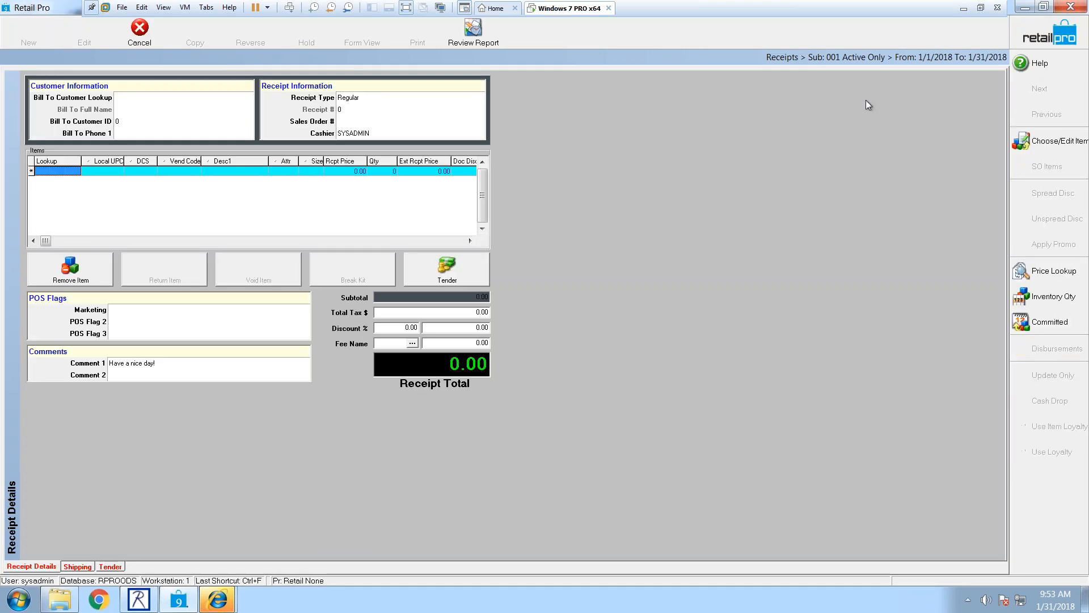
Step: Add the brown short-sleeve shirt at 16.88 as a return, skipping the original receipt lookup
click(1038, 143)
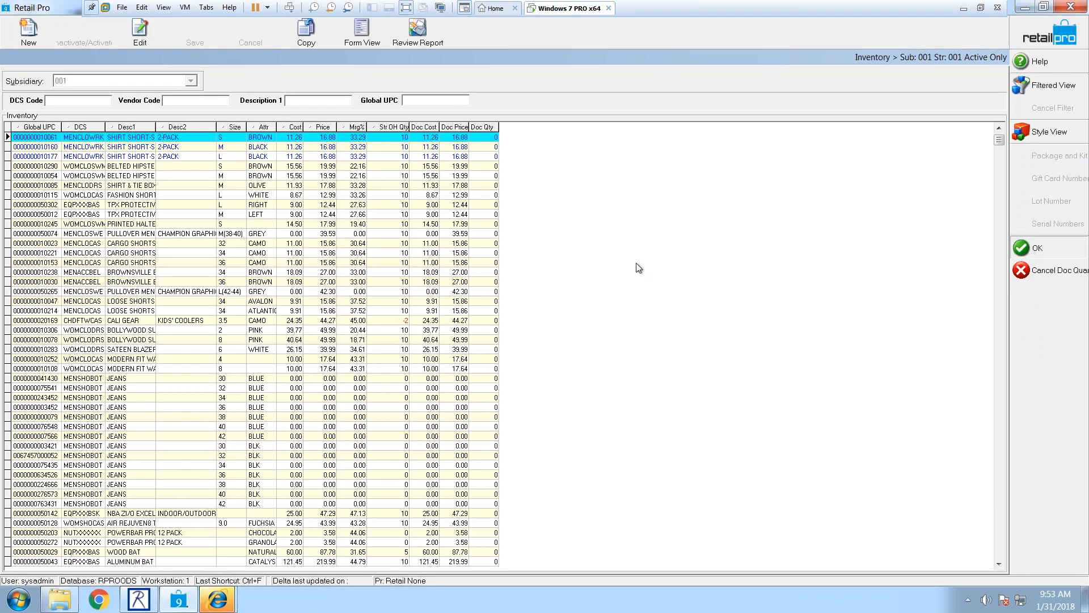
key(Return)
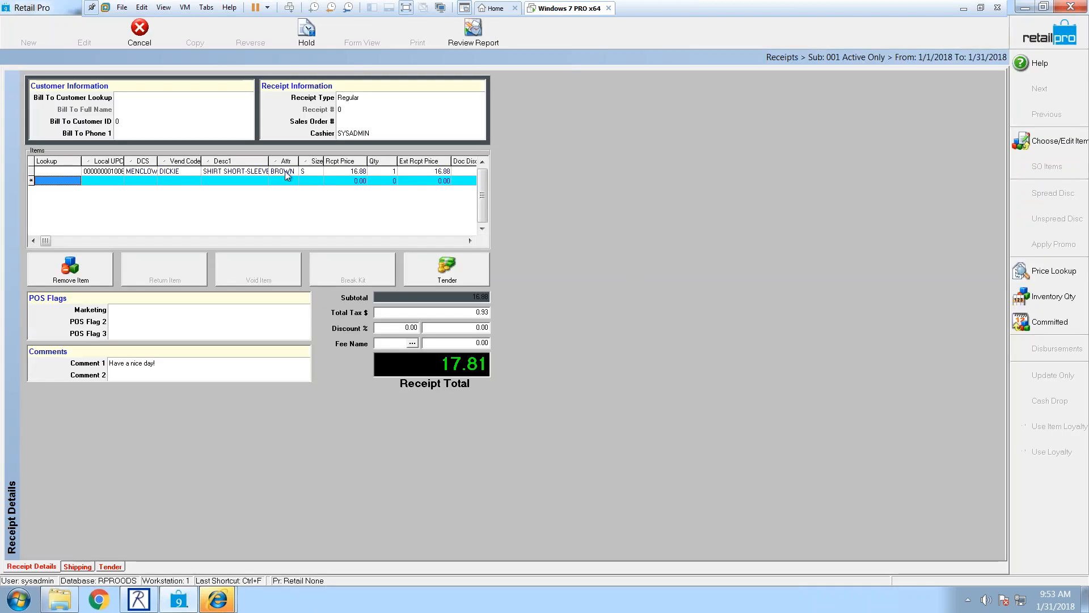
click(286, 172)
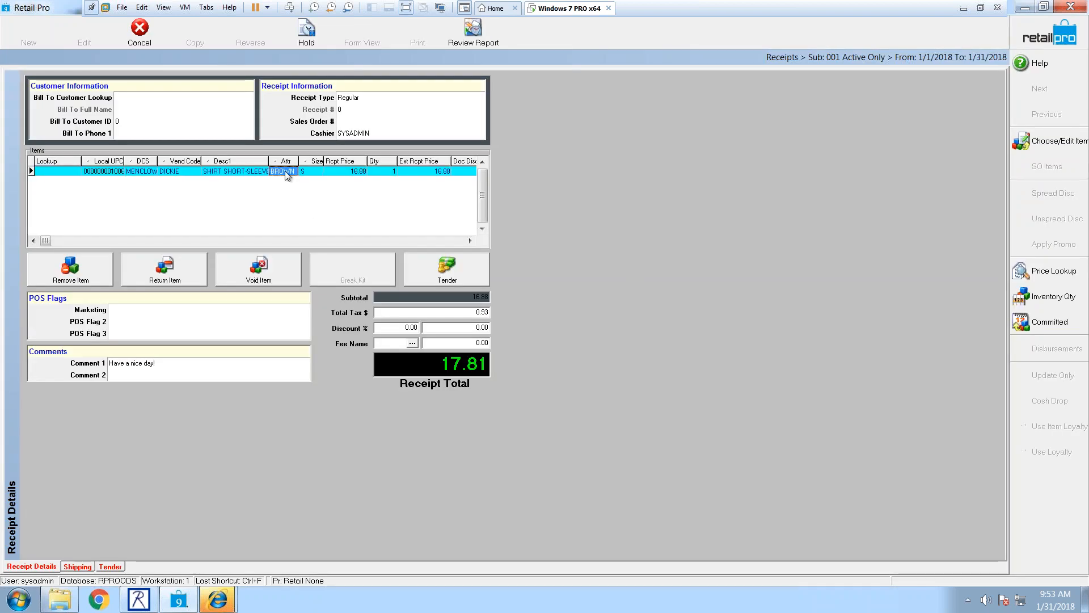
click(182, 272)
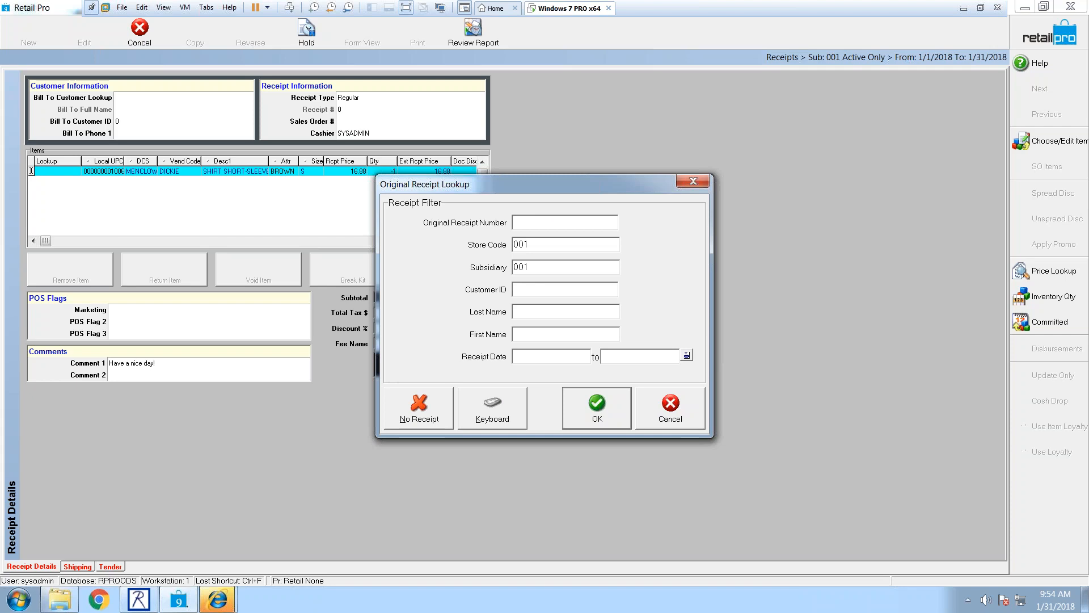
click(673, 419)
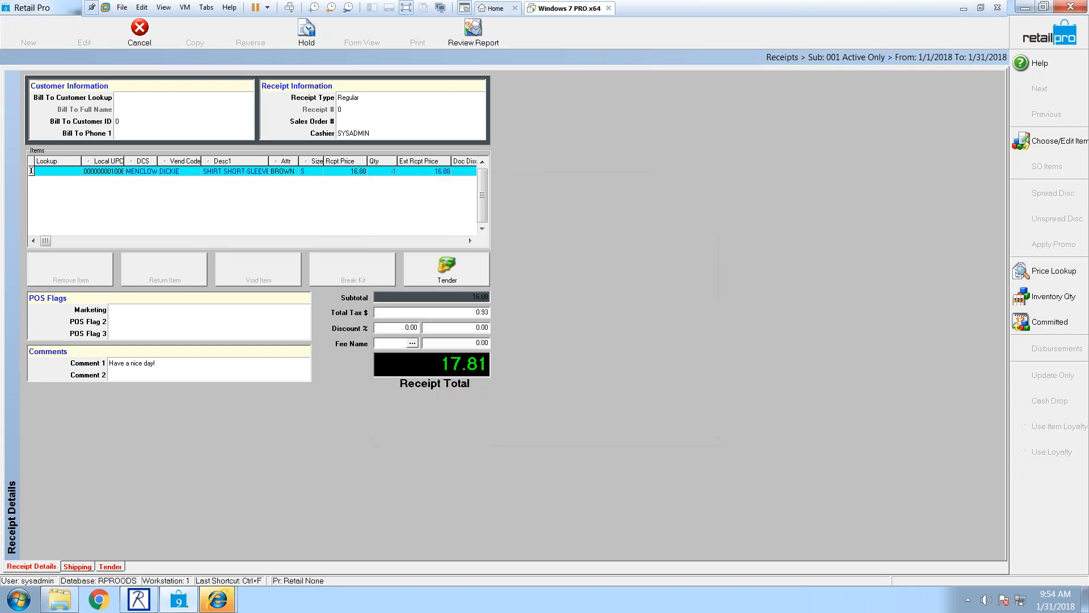
Step: Reprice the shirt to 10.00, accepting the below-cost warning with discount reason COUPON
click(350, 172)
text(10.00)
key(Return)
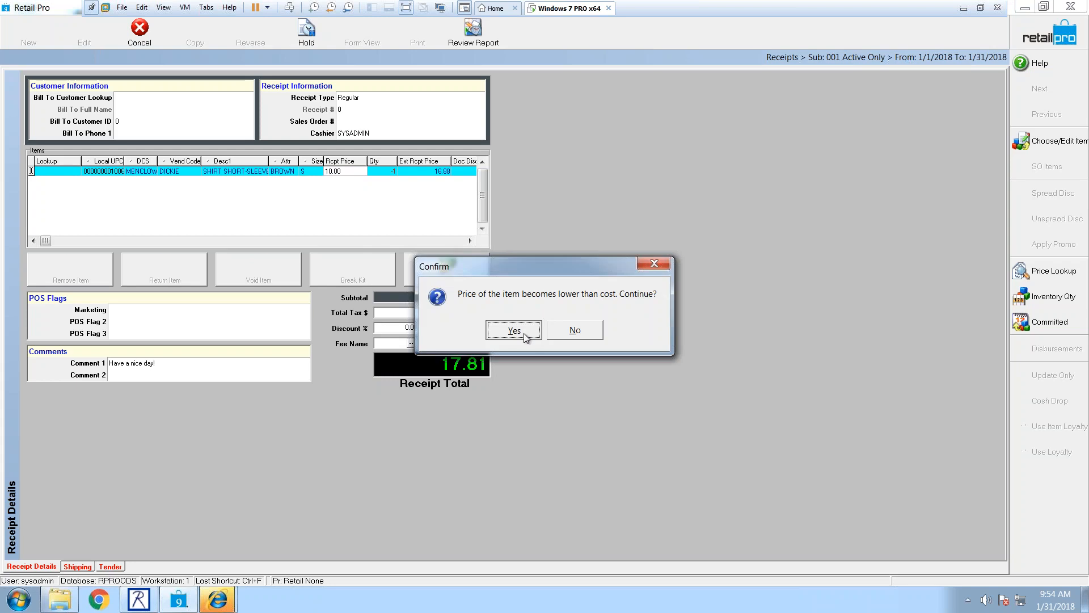
click(523, 333)
click(364, 321)
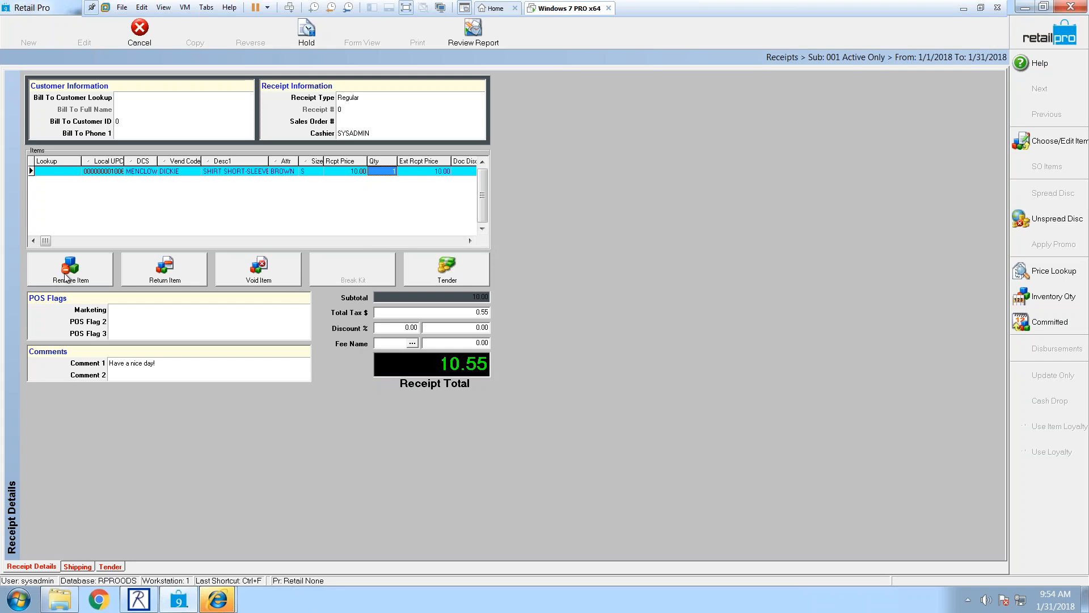
Step: Tender the receipt in cash for 10.55
click(467, 274)
click(70, 217)
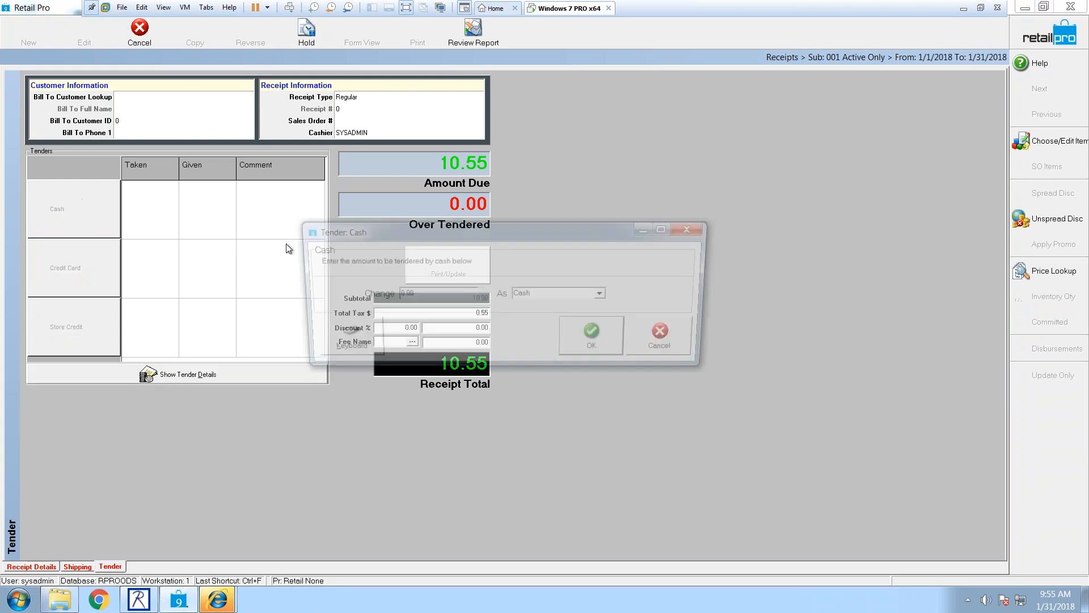
click(582, 334)
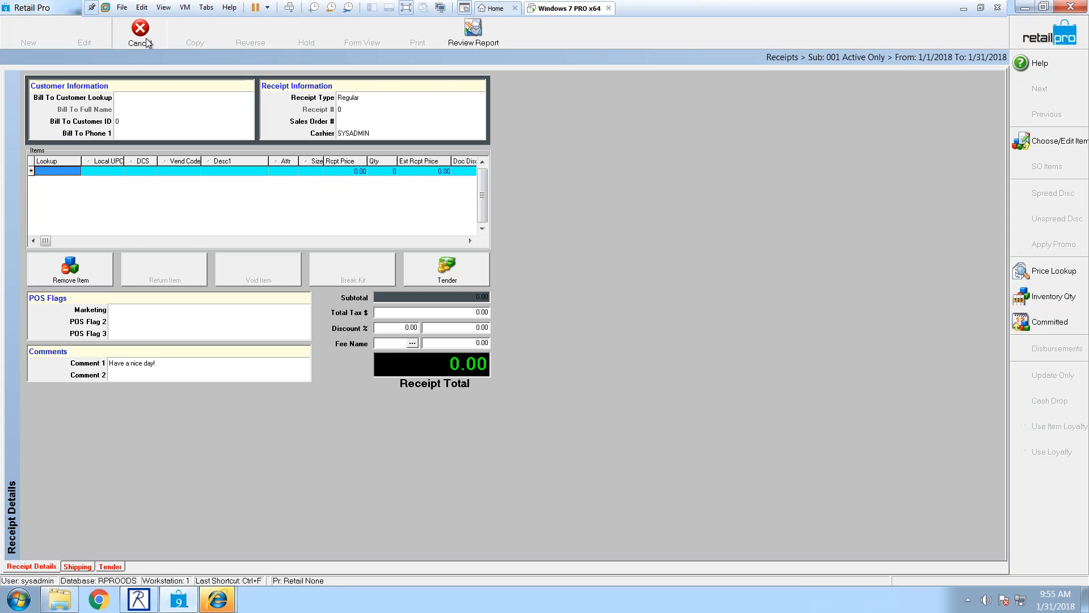
text(1006)
key(Return)
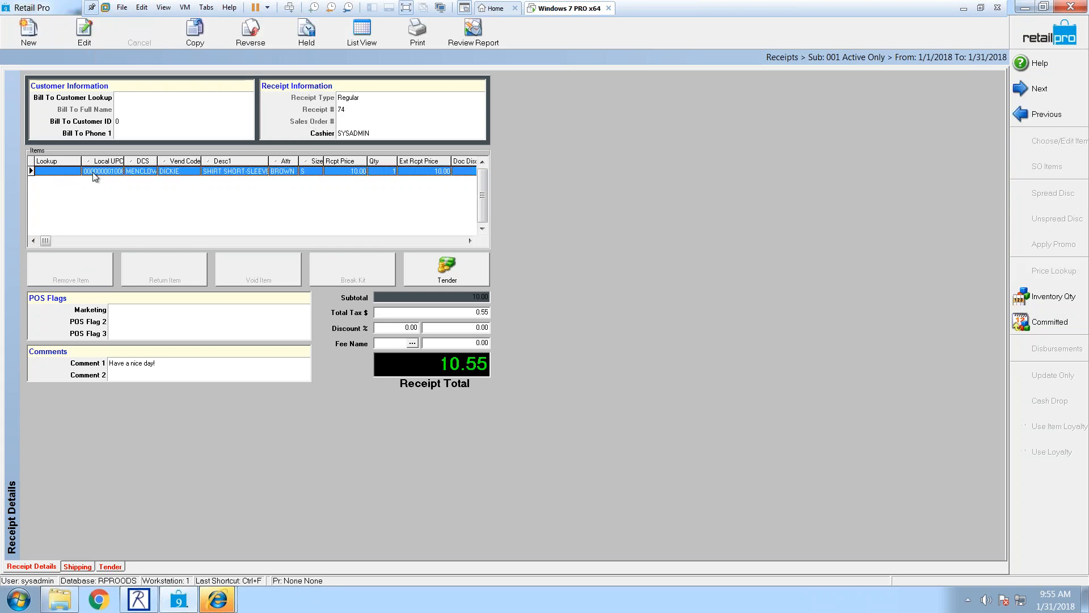
click(107, 172)
right_click(111, 170)
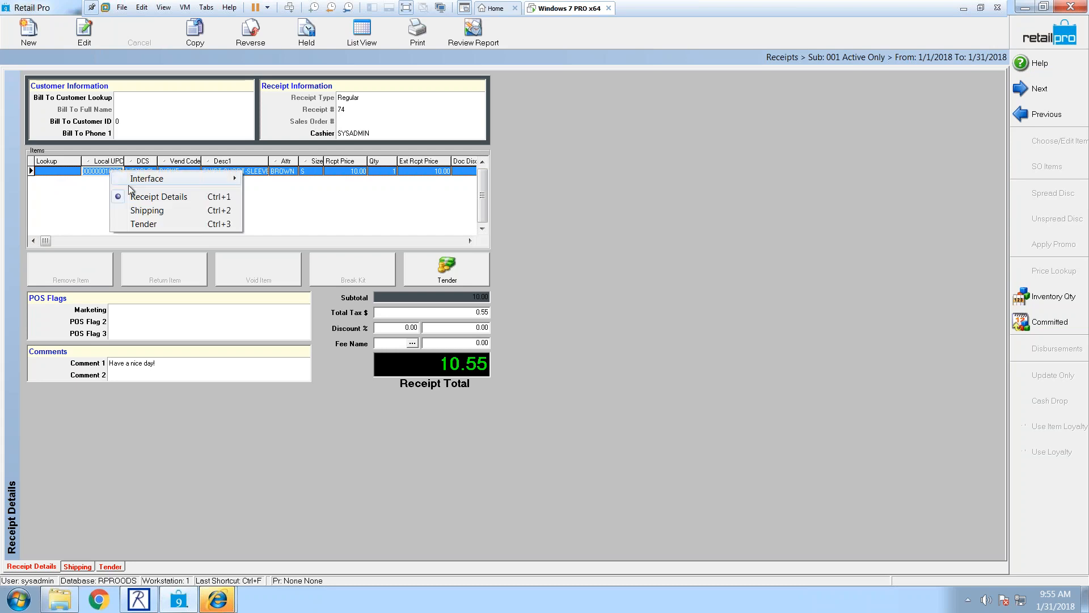
click(105, 173)
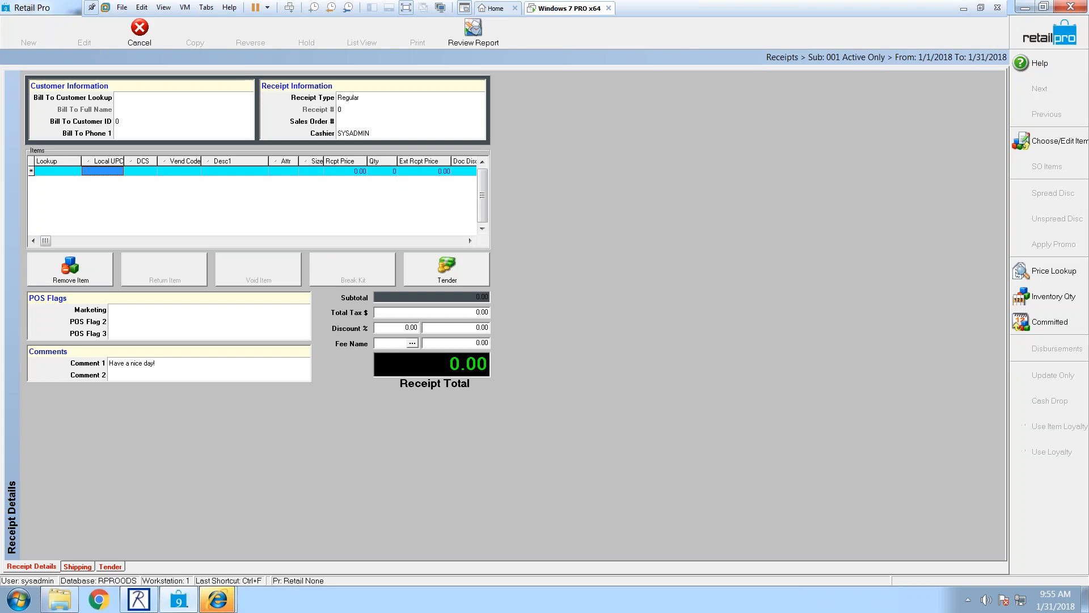
click(61, 173)
text(0000000010061)
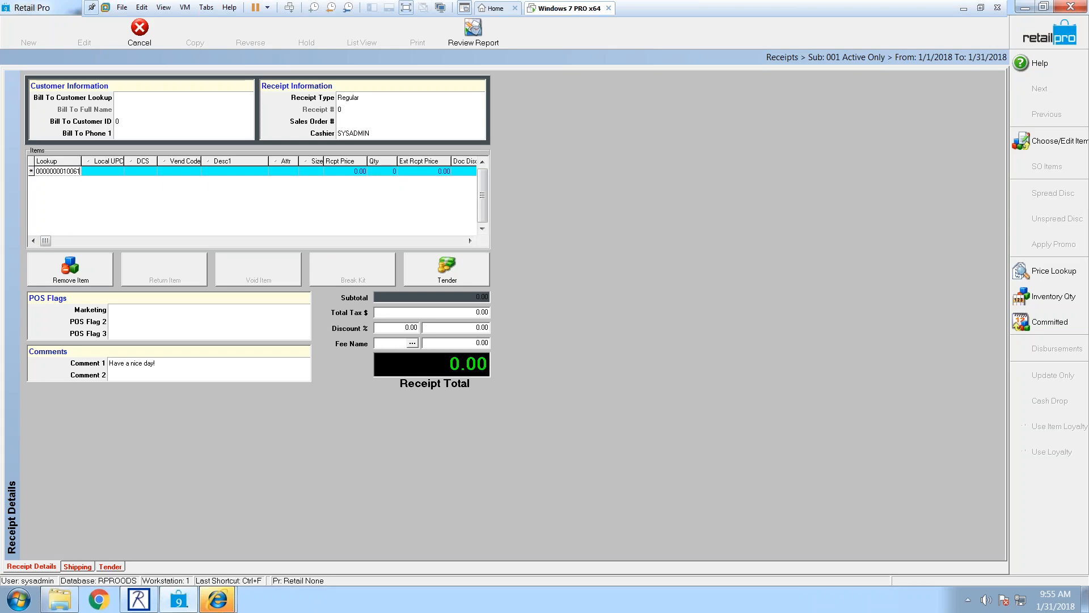
key(Return)
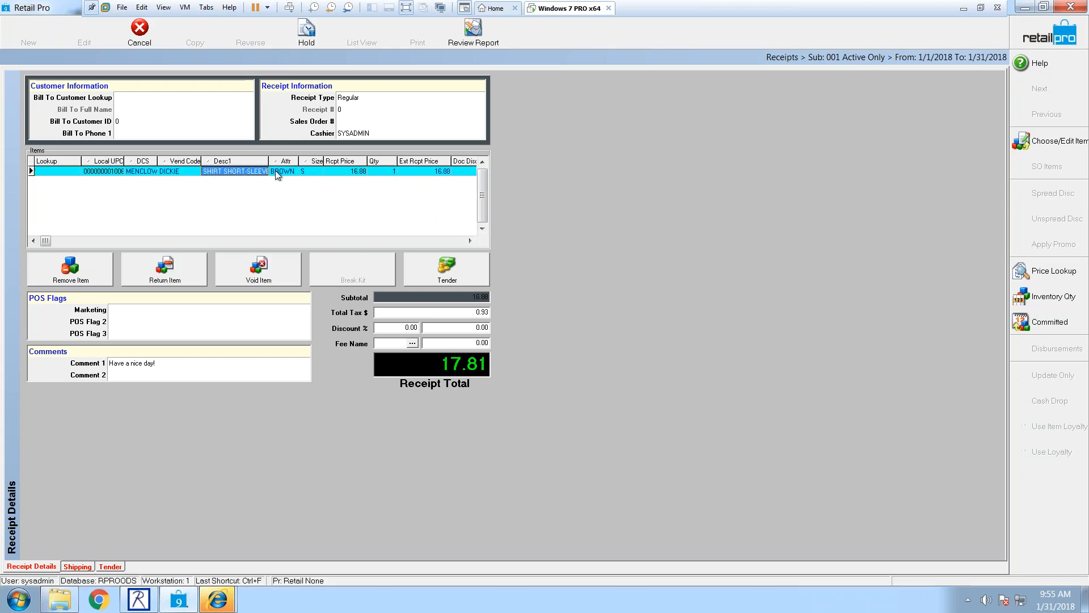
Step: Return the shirt against original receipt 74, crediting 10.00 for a -10.55 total
click(165, 272)
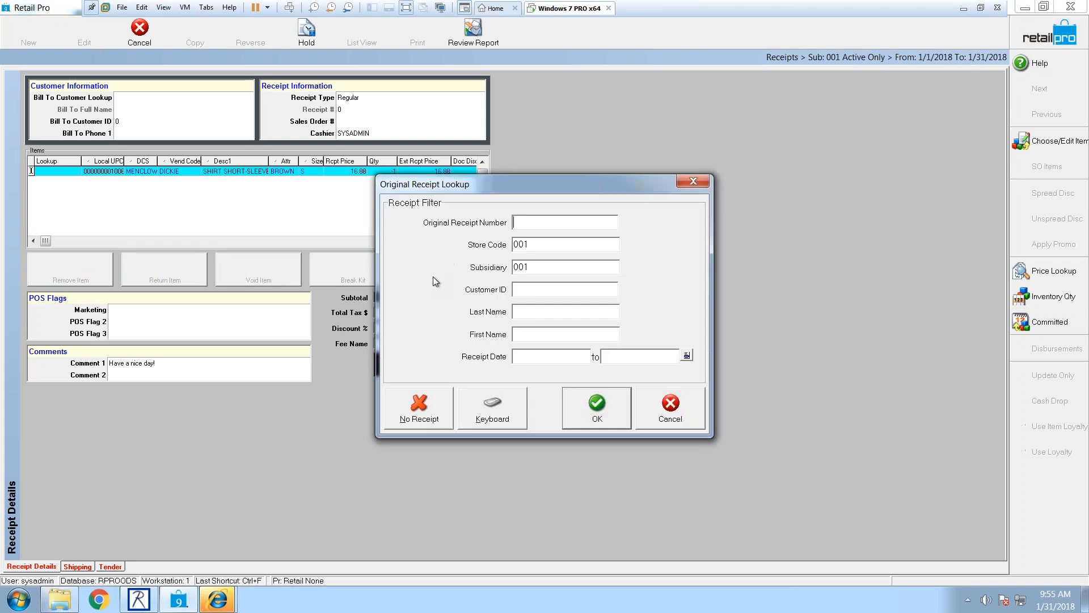
text(74)
click(587, 404)
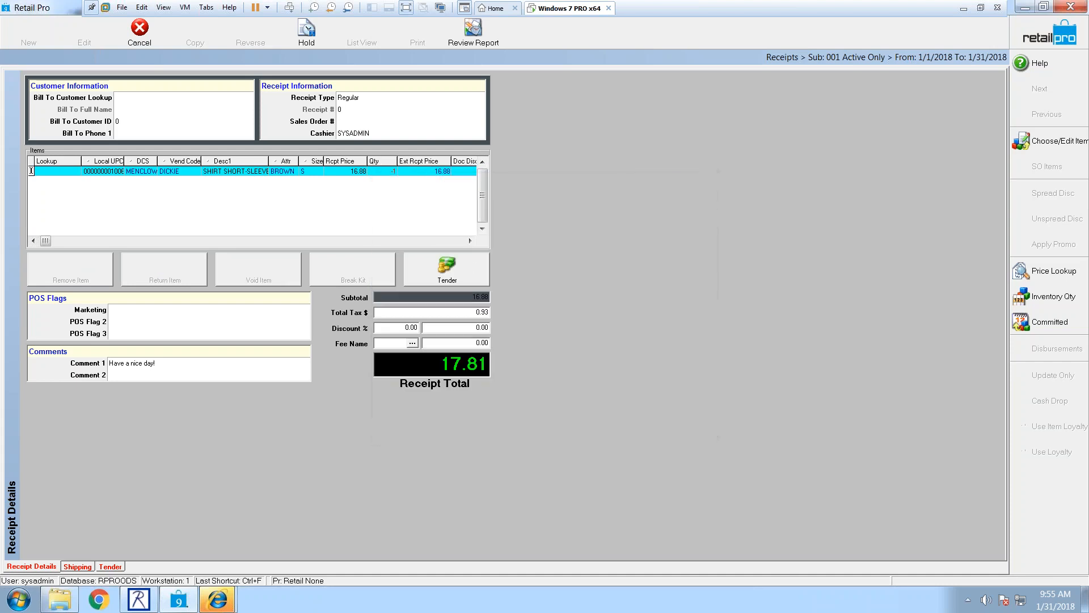
click(414, 170)
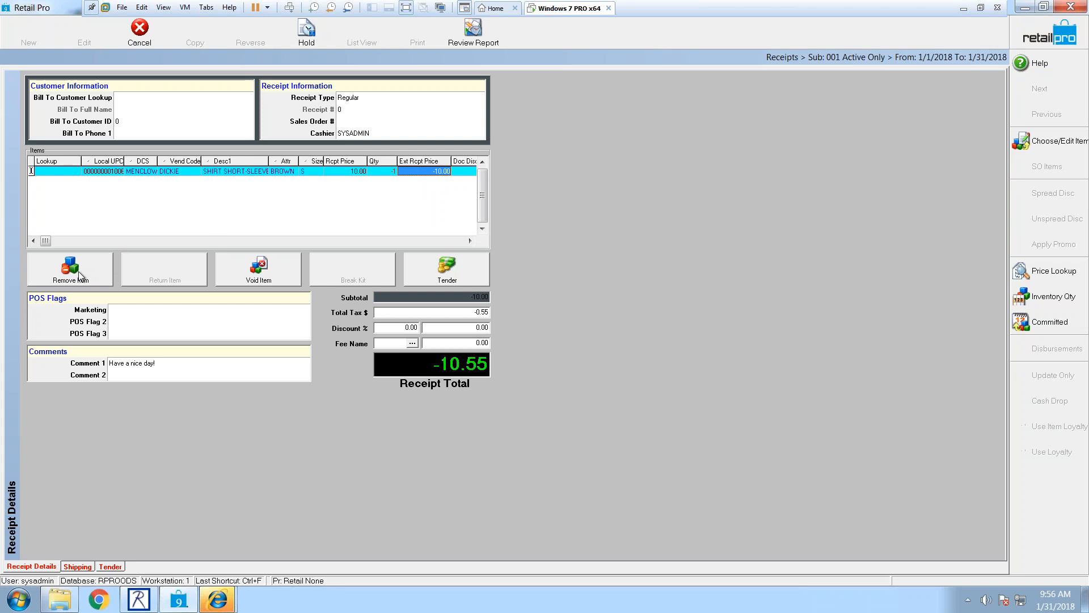
Step: Try voiding the shirt line, then cancel and discard the return receipt
click(245, 277)
click(386, 171)
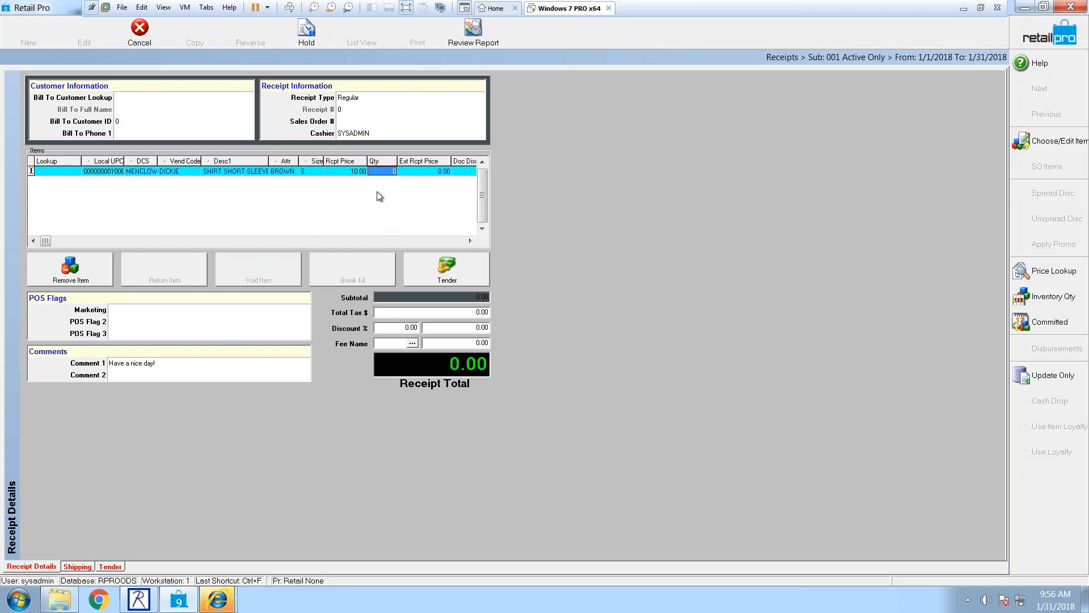
click(414, 275)
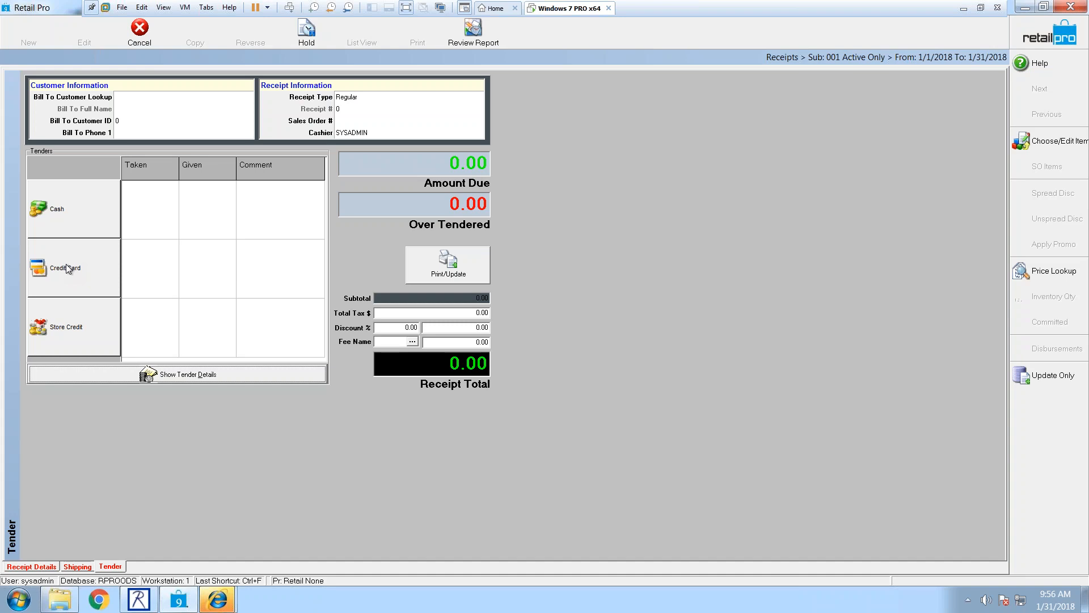
click(136, 42)
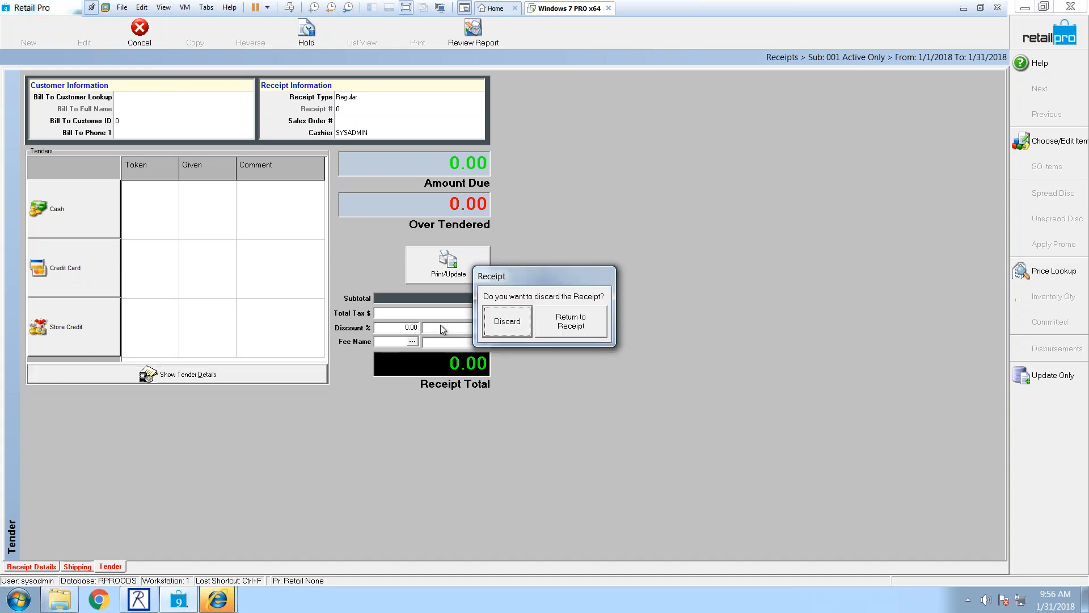
click(499, 322)
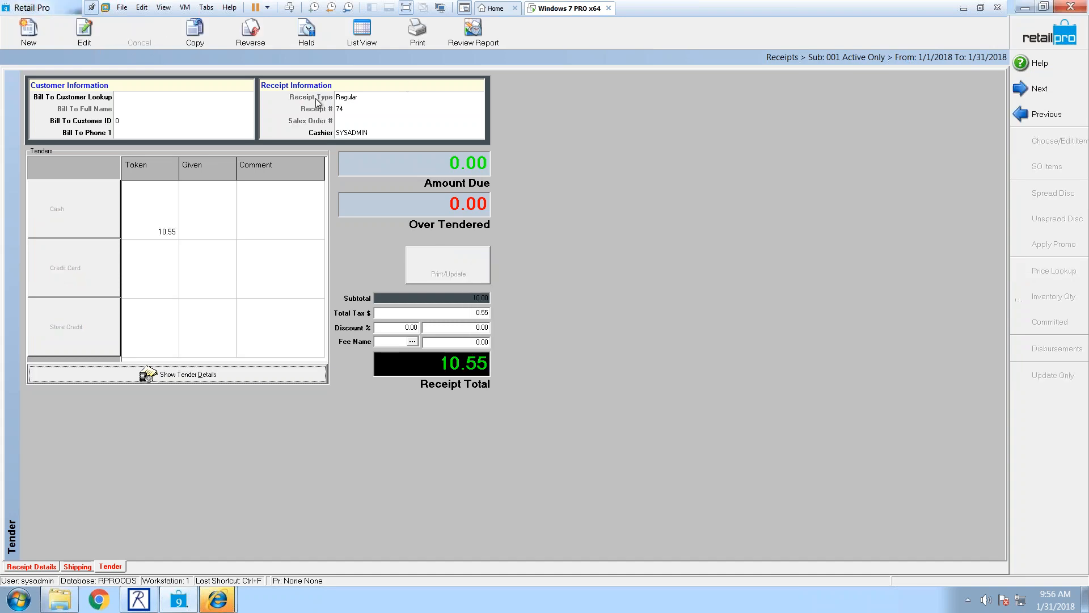
Step: Open the Page Manager for the receipt List View and browse its available fields
click(362, 31)
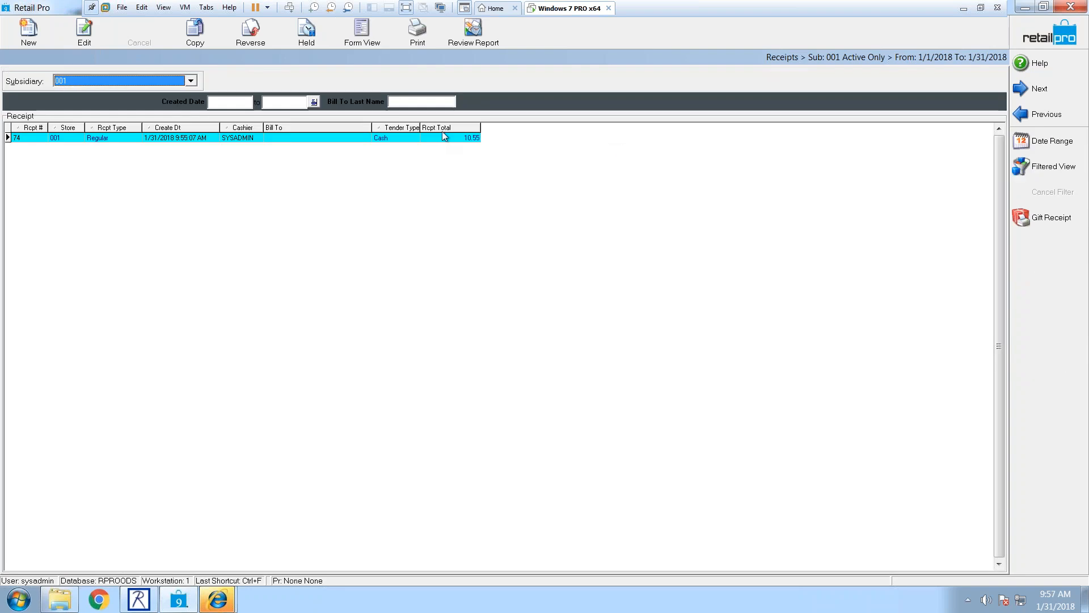
right_click(445, 132)
mouse_move(483, 136)
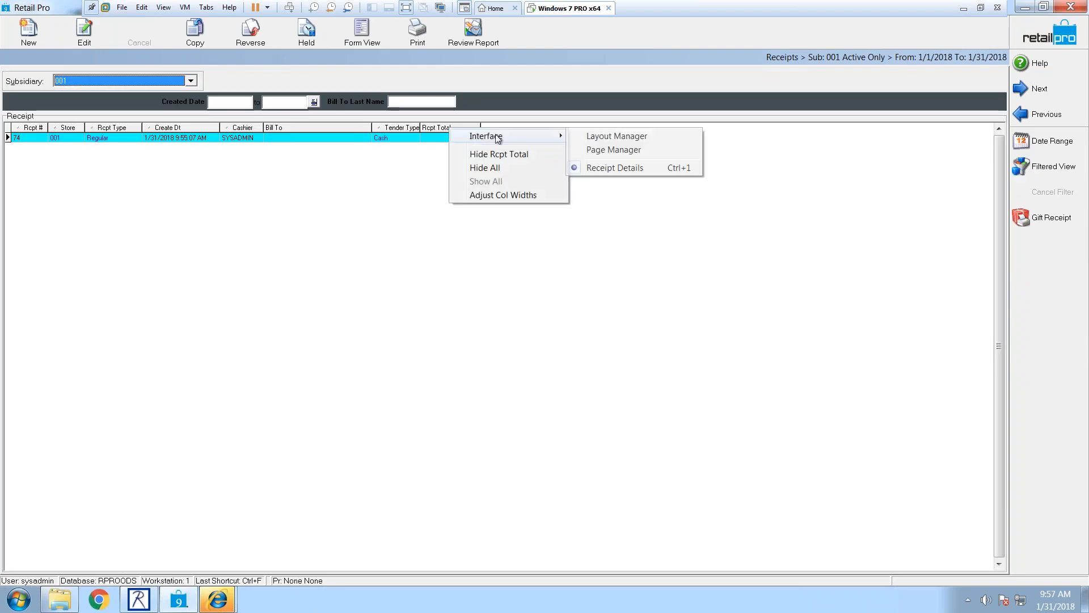
click(574, 149)
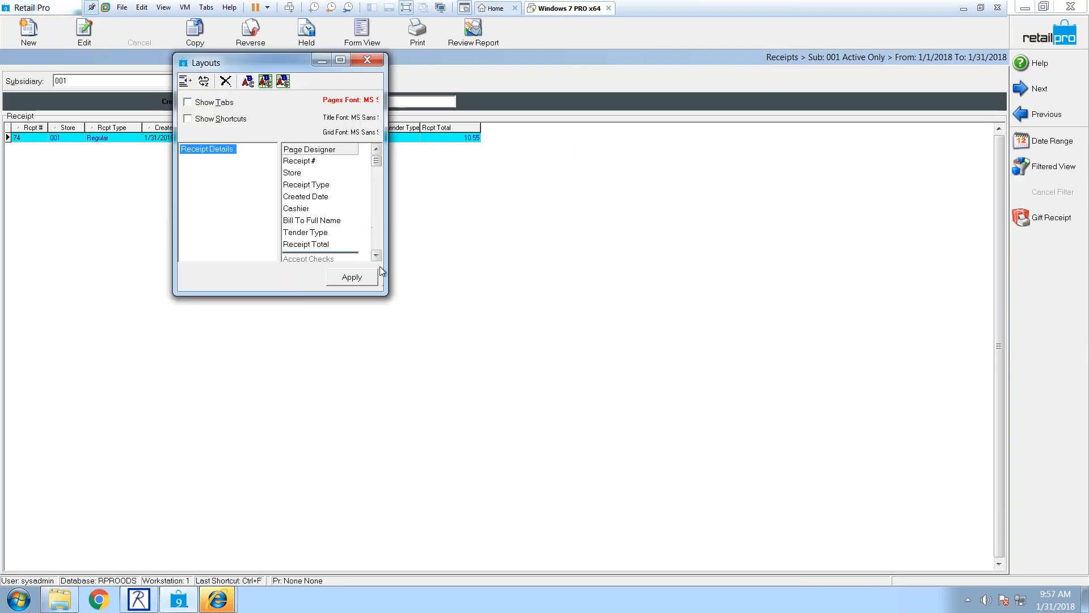
click(376, 257)
click(376, 257)
click(377, 257)
click(377, 256)
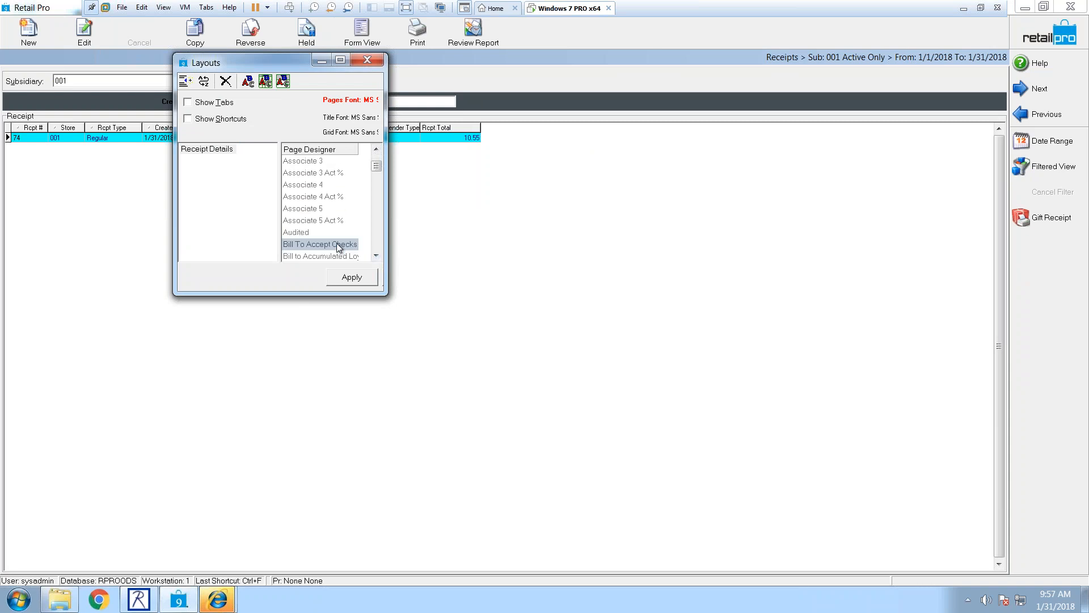
click(378, 250)
click(378, 249)
click(378, 249)
click(378, 249)
click(378, 250)
scroll(379, 158, up, 3)
click(376, 255)
click(376, 255)
click(376, 256)
Step: Add a Modified By Emp column to the receipt list and widen it
double_click(325, 222)
click(376, 255)
click(352, 278)
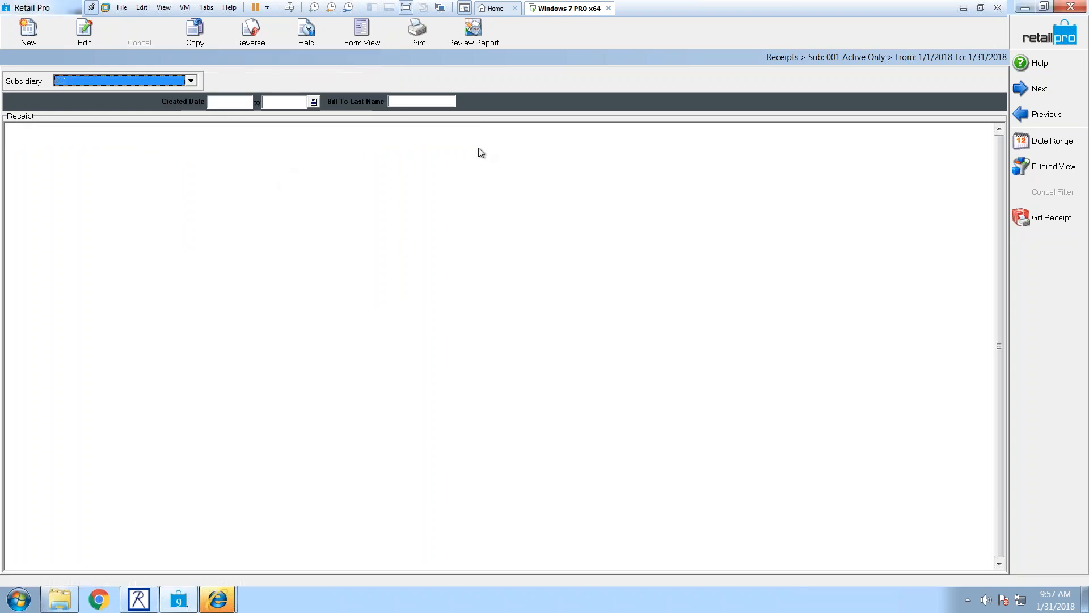
drag(514, 129, 528, 127)
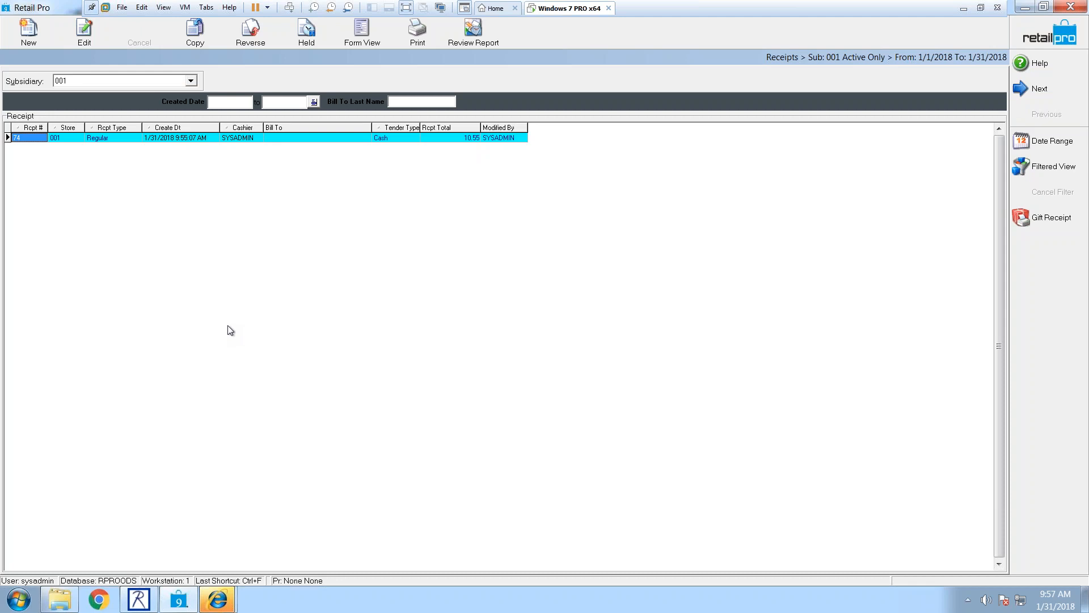
Step: Check a new receipt's items grid columns, then cancel back to receipt 74
click(18, 44)
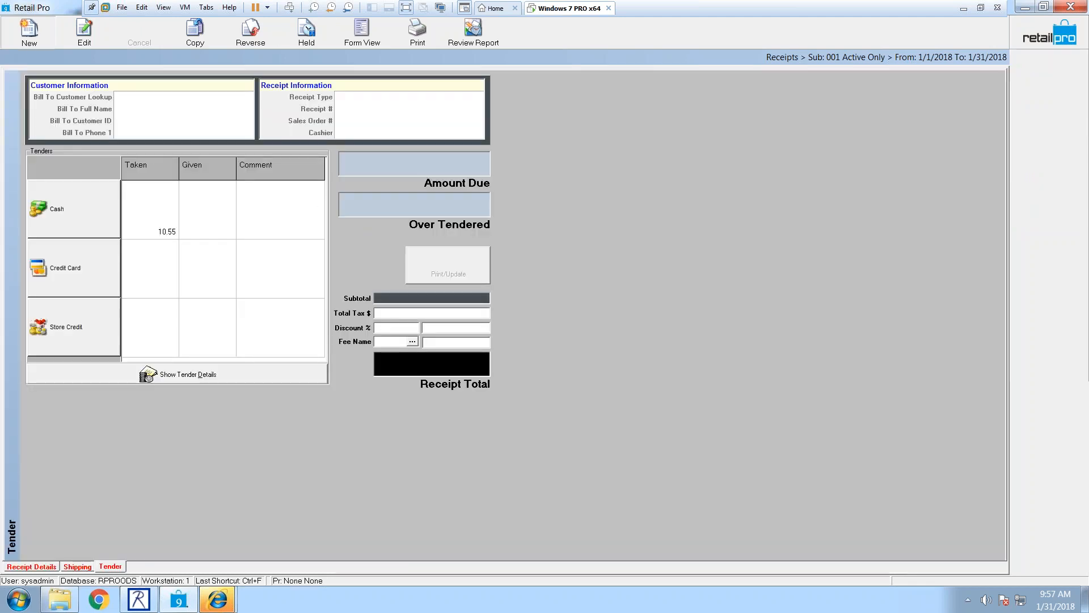
click(30, 566)
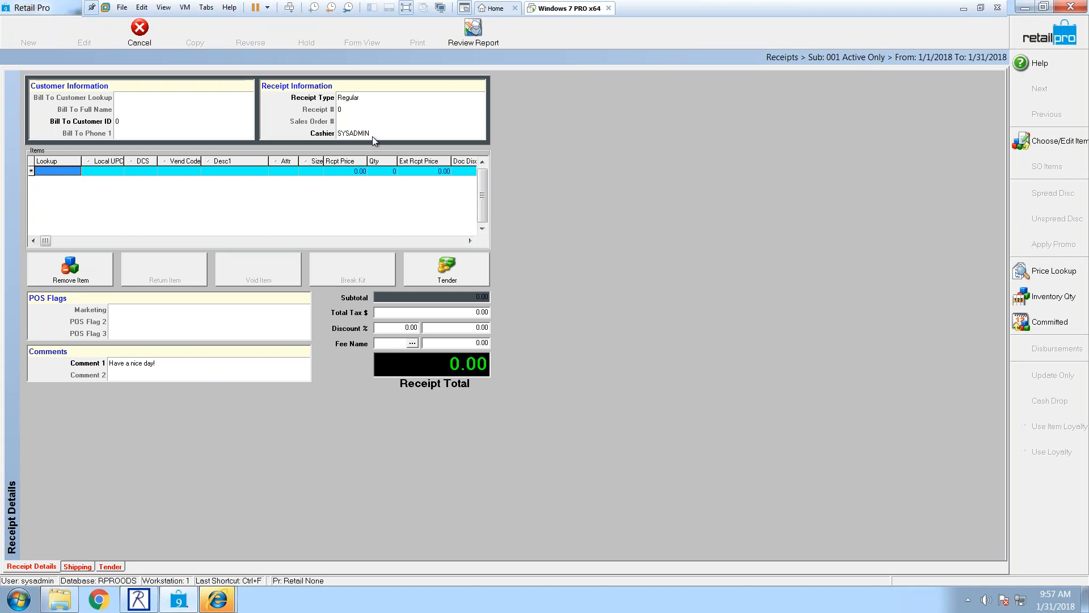
key(Tab)
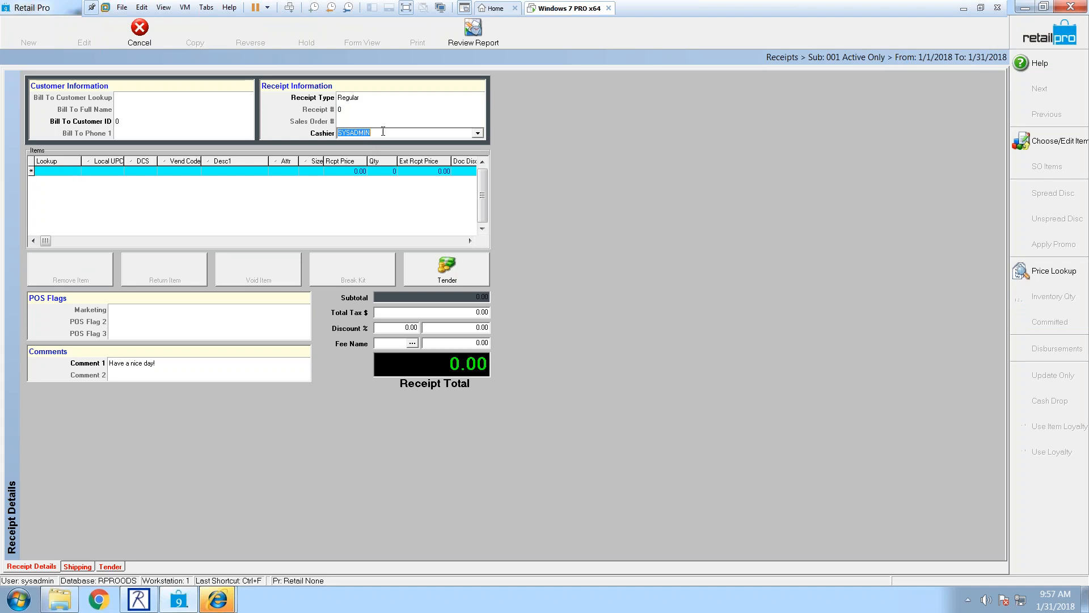
click(451, 241)
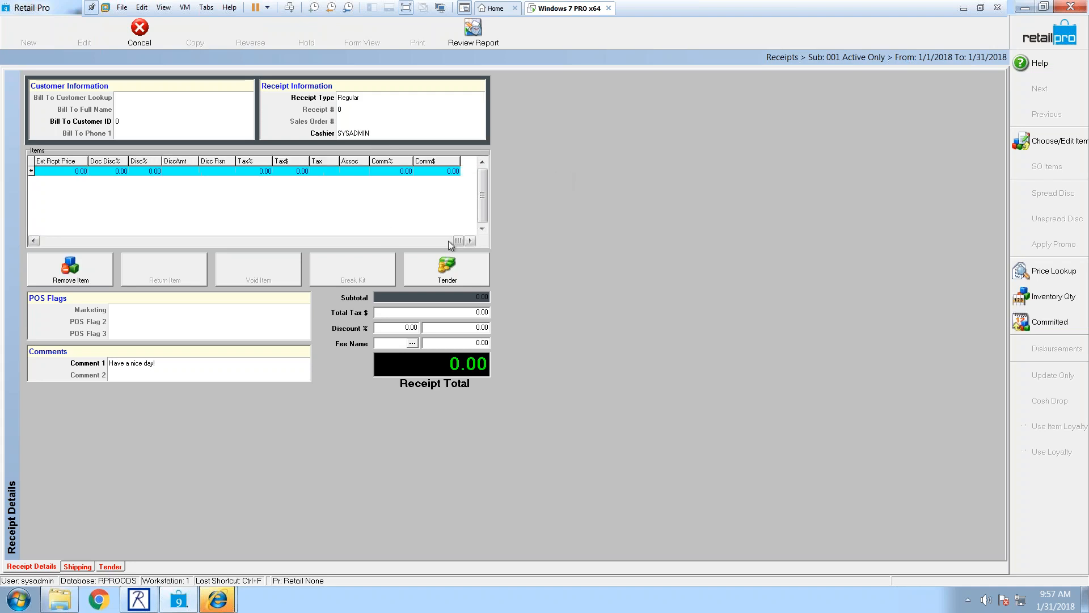
right_click(436, 163)
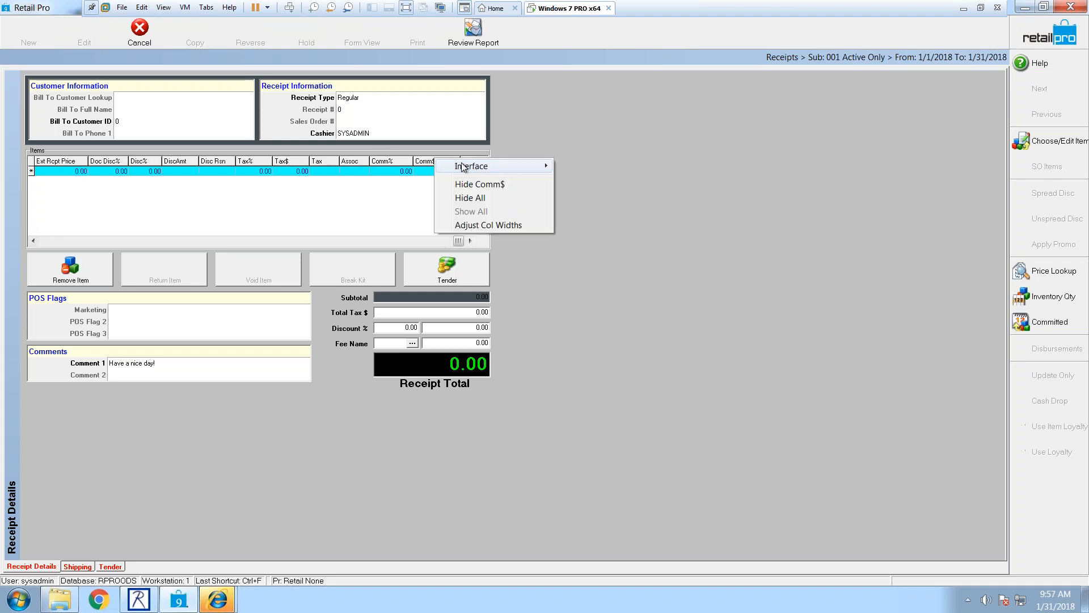
click(387, 109)
click(142, 37)
Step: Add Associate 2, Associate 1 Act % and Associate 2 Act % columns to the items grid
right_click(427, 165)
mouse_move(450, 175)
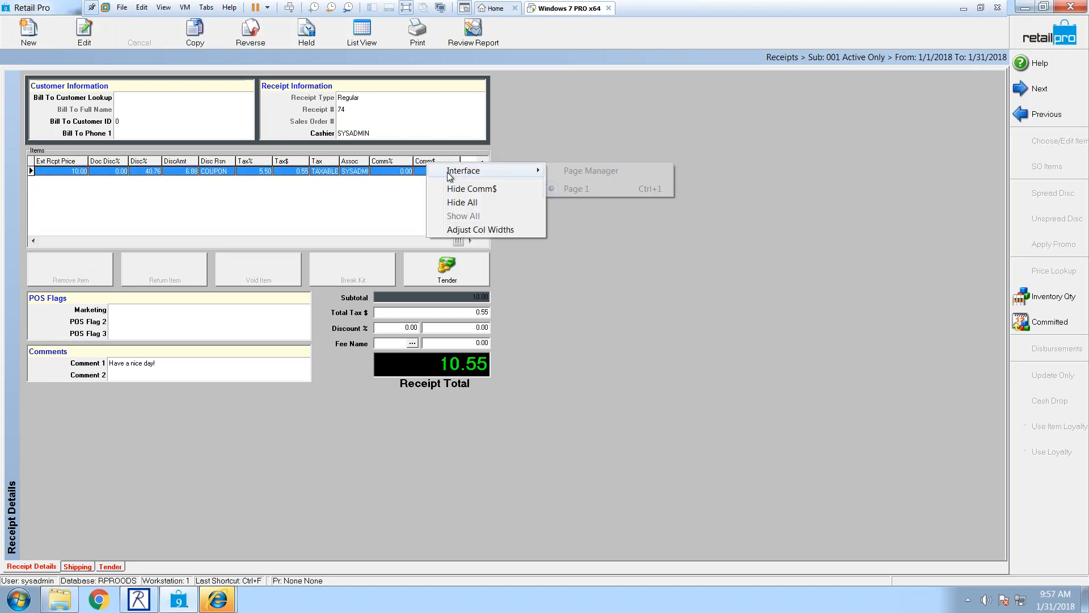
click(575, 170)
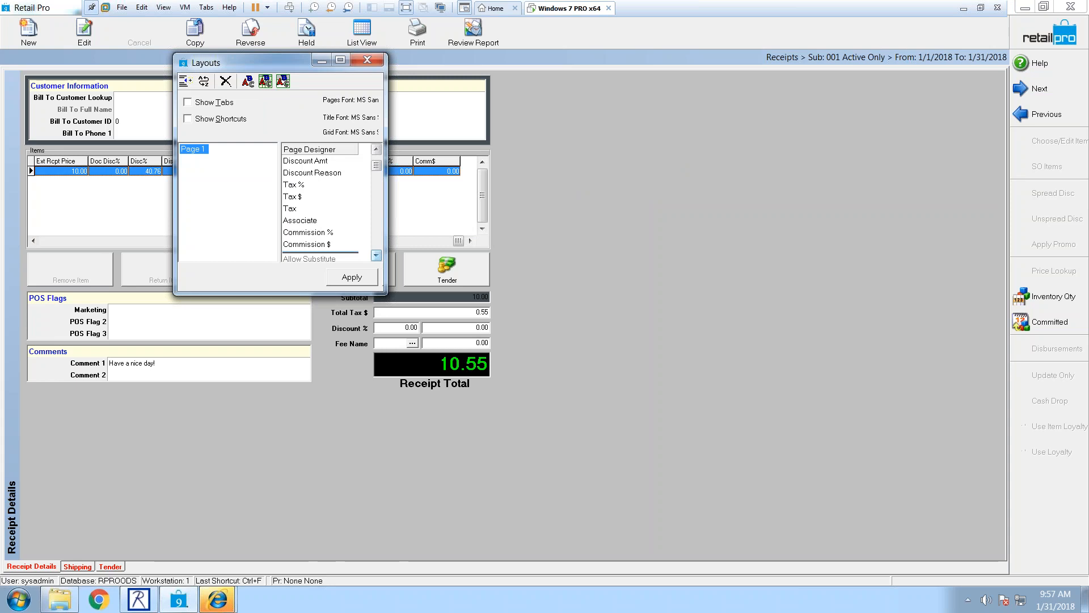
click(376, 255)
click(376, 255)
click(376, 255)
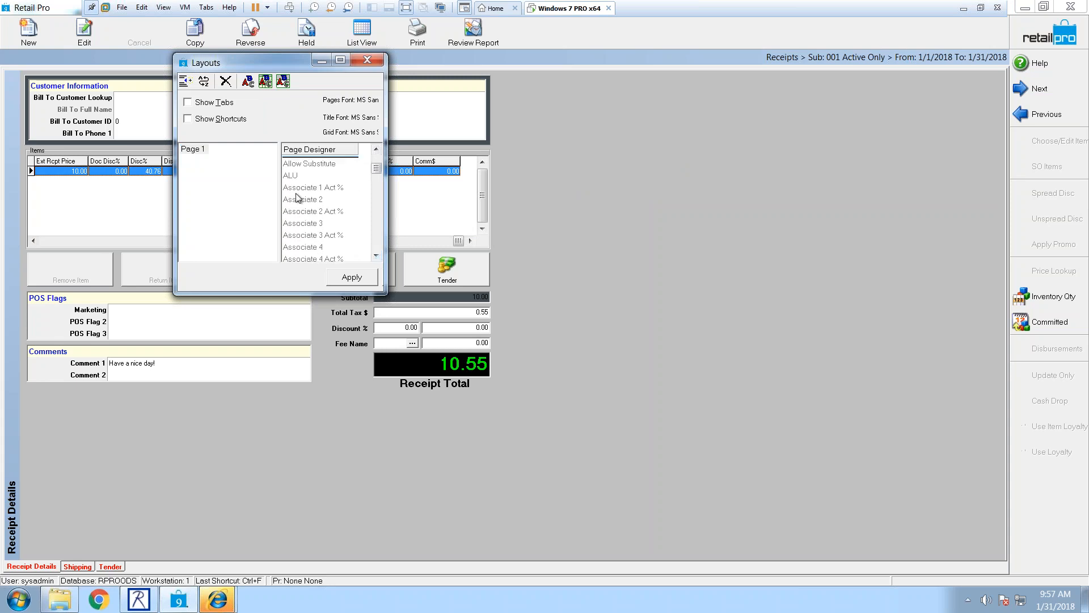
double_click(304, 199)
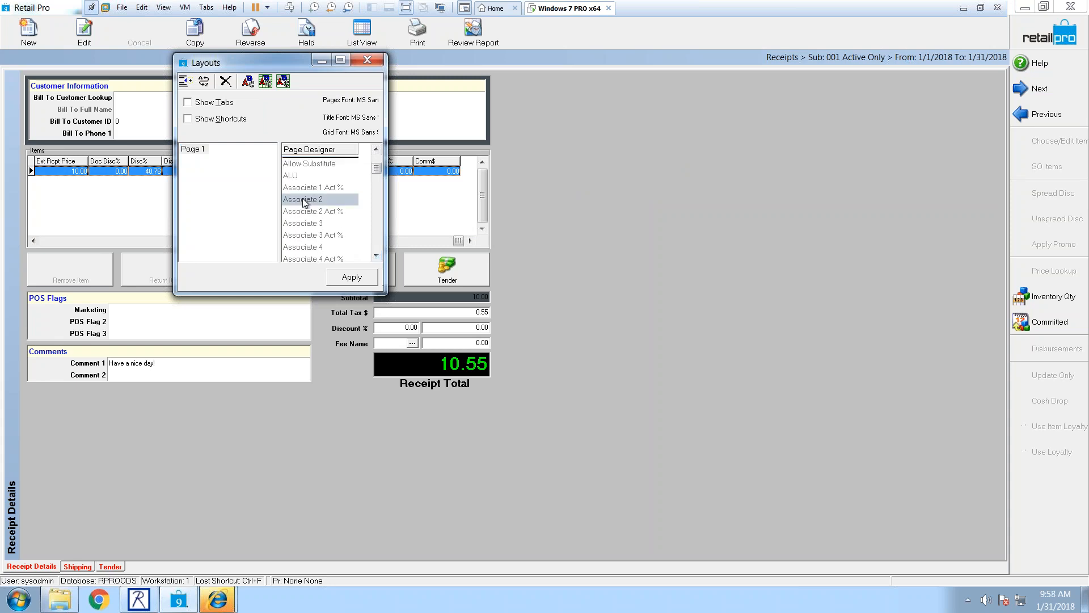
double_click(304, 199)
double_click(304, 207)
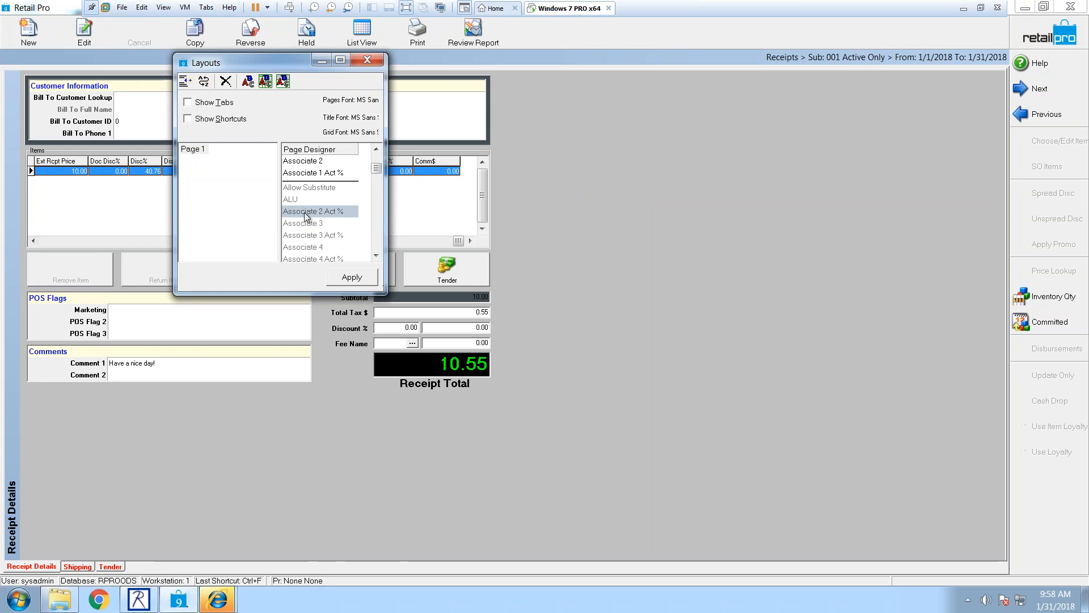
click(352, 276)
click(447, 245)
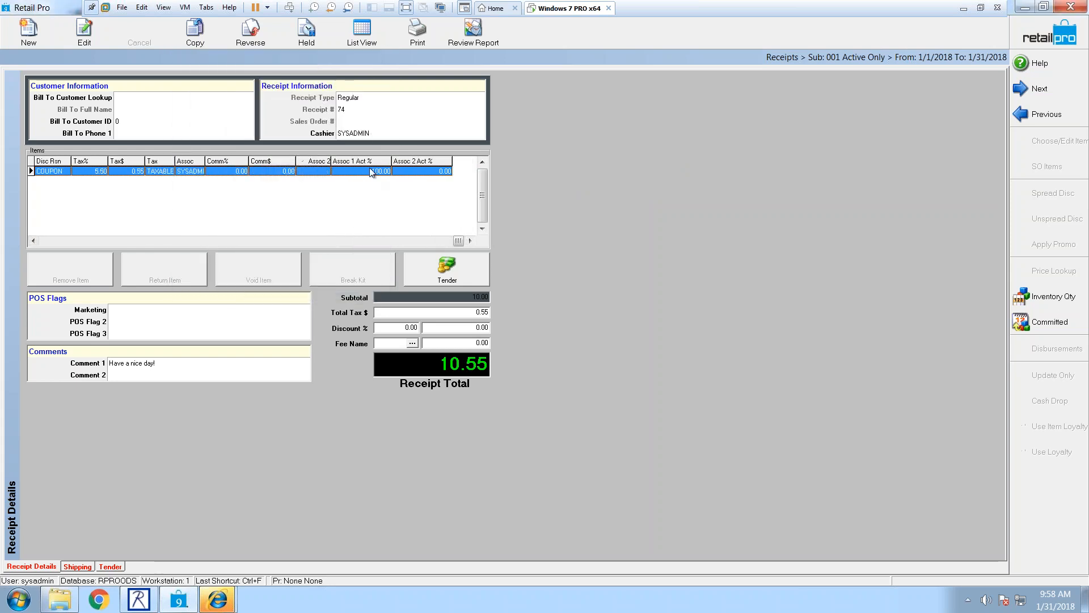
click(405, 170)
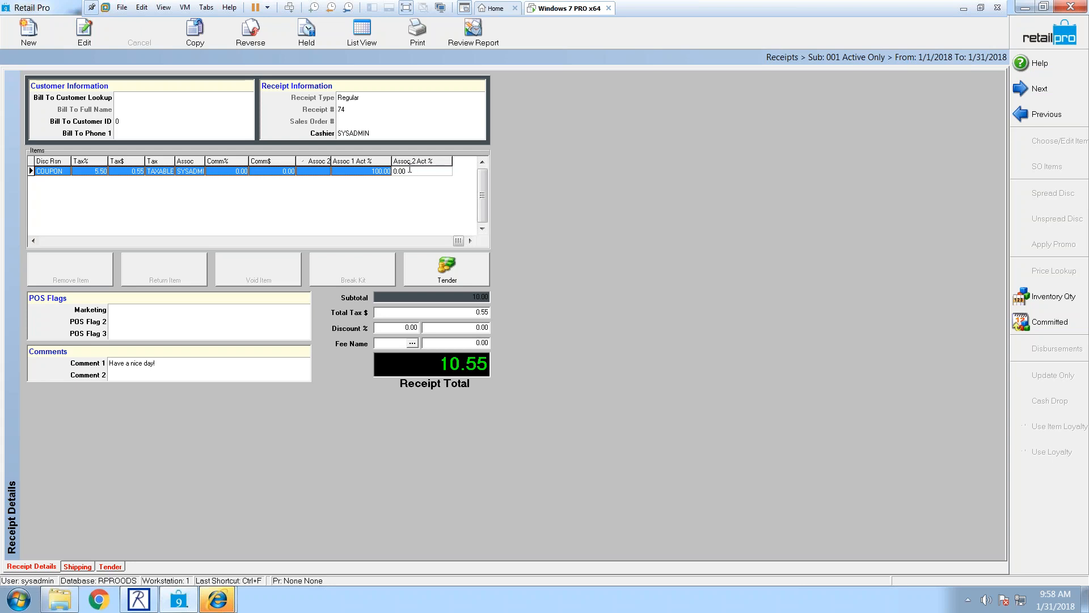
Step: Open the Bill To Customer lookup listing subsidiary 001's customers
click(191, 98)
click(246, 98)
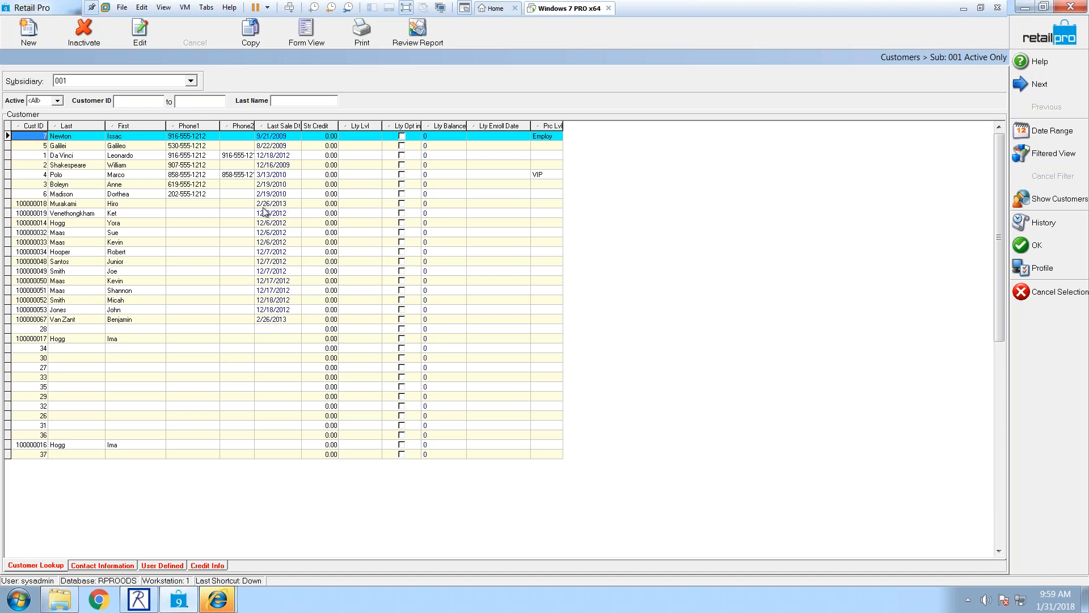
Step: View the first customer in Form View, checking the Sales & Credit and Customer Details tabs
click(306, 37)
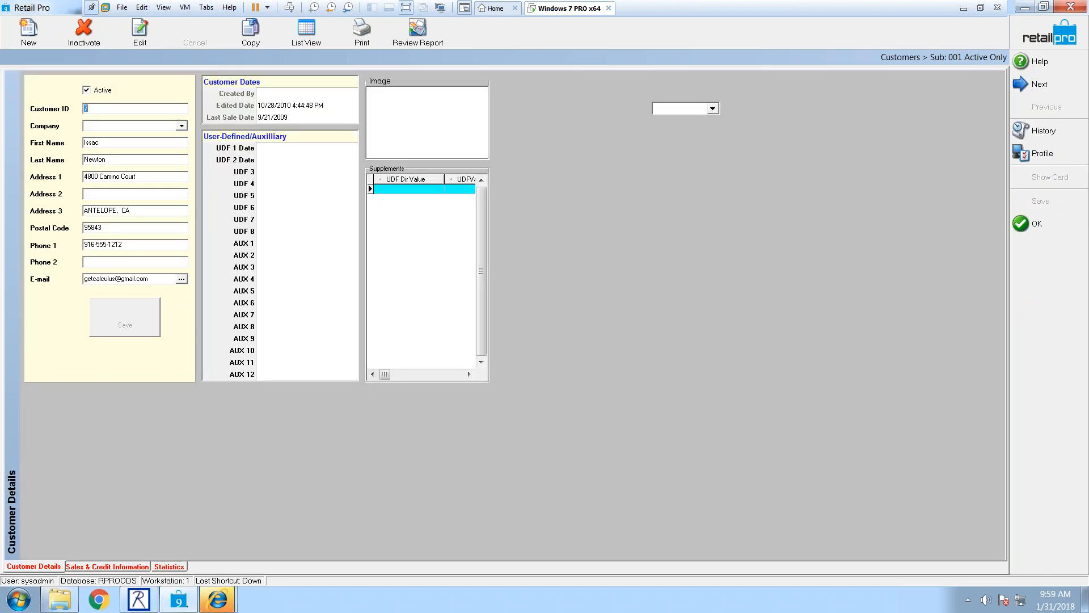
click(110, 567)
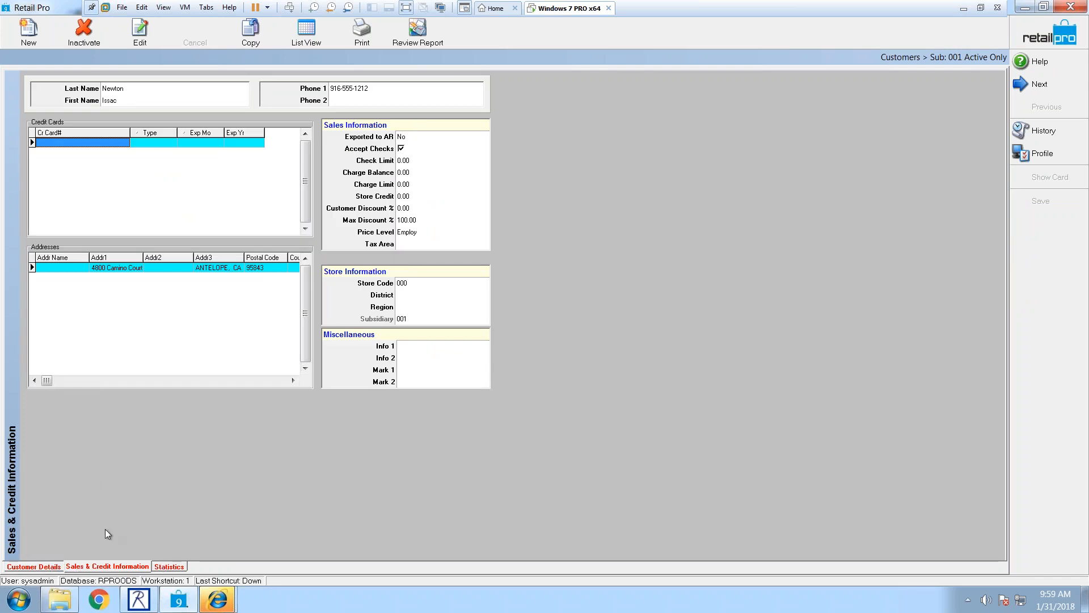
click(49, 567)
right_click(542, 137)
Step: In Page Designer's Setup Fields, place the Security Level field below Save on the customer form
mouse_move(702, 145)
click(741, 172)
click(257, 106)
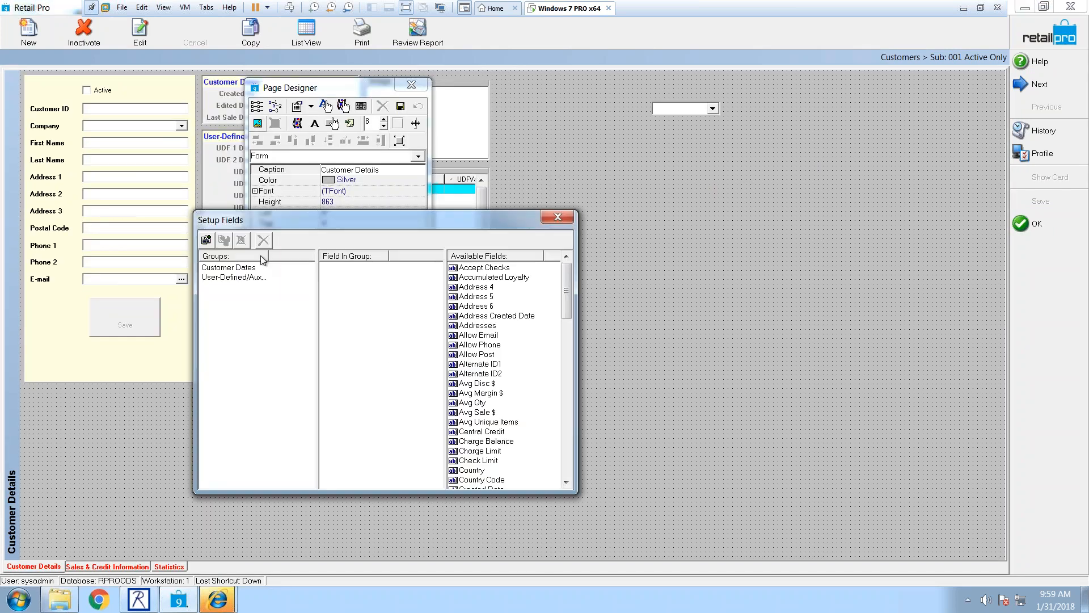
drag(566, 290, 567, 407)
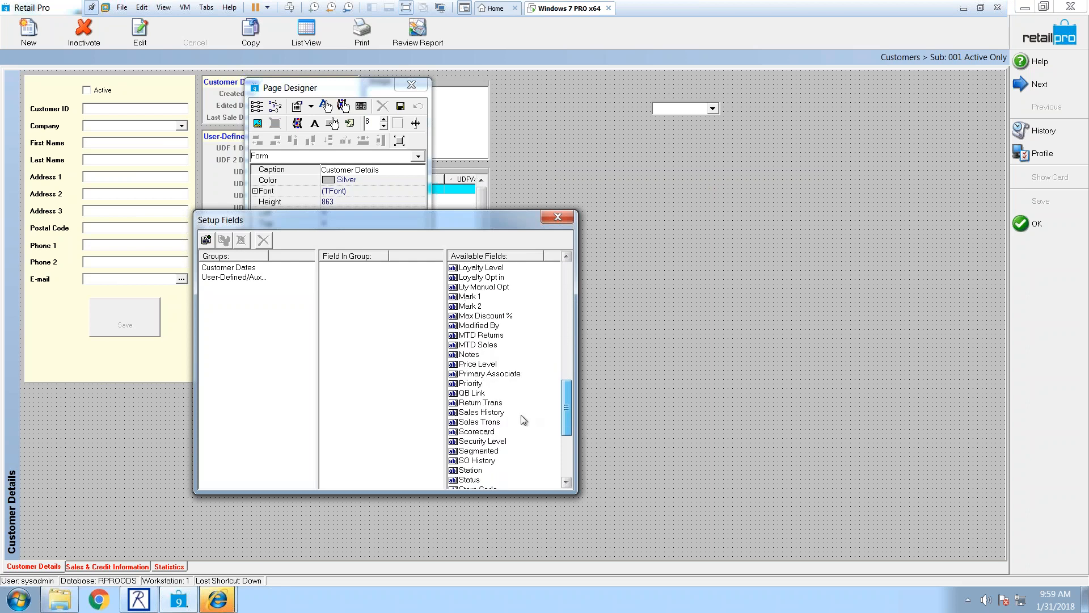
click(485, 441)
drag(56, 355, 57, 353)
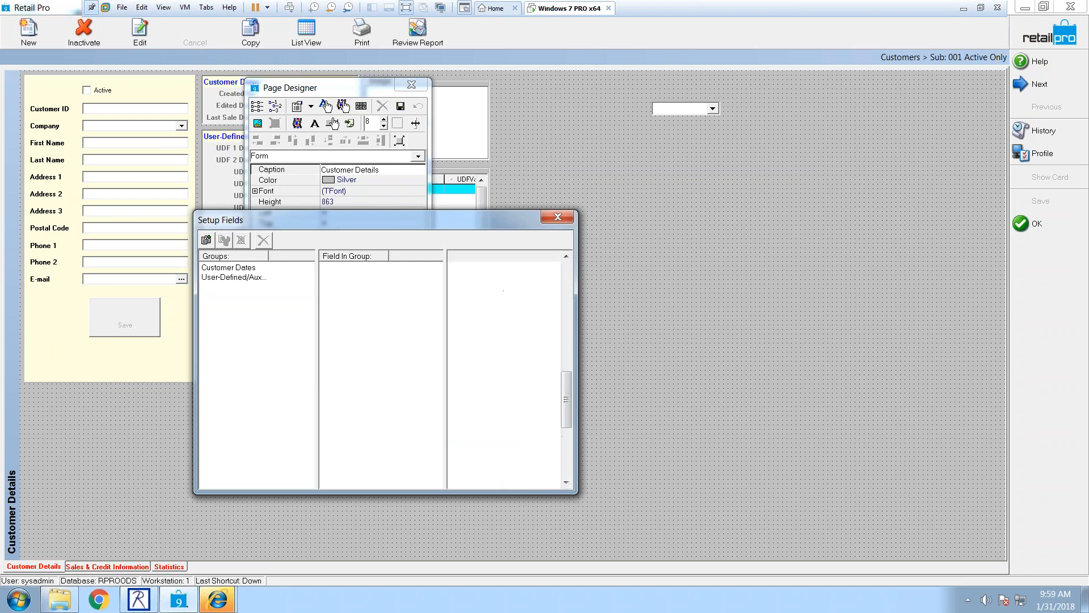
click(558, 217)
Step: Leave design mode, confirm Security Level offers Level1–Level4, then return to the home screen
click(382, 107)
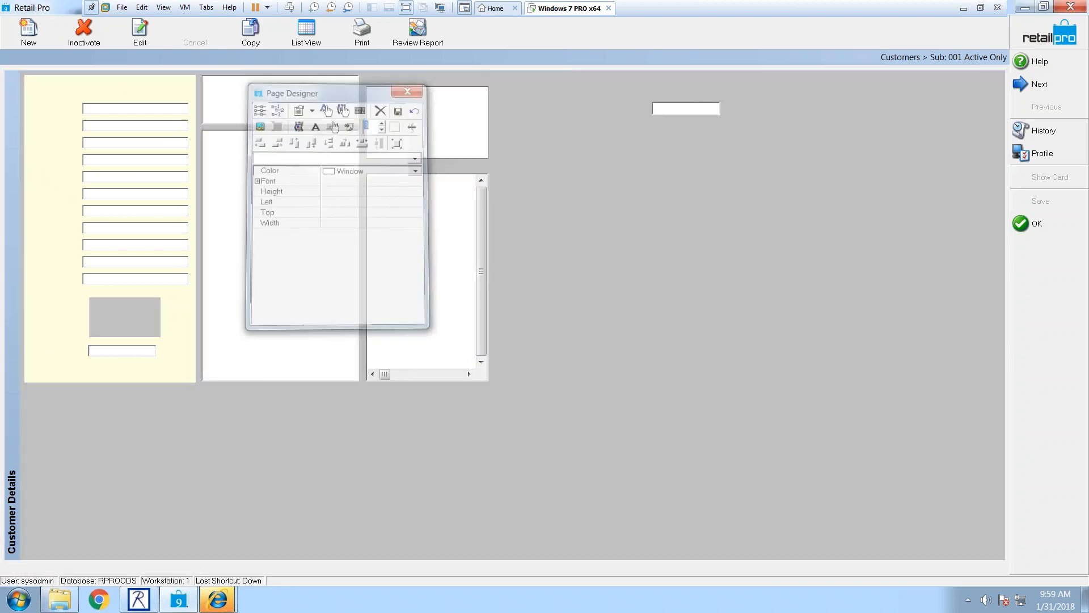
click(150, 351)
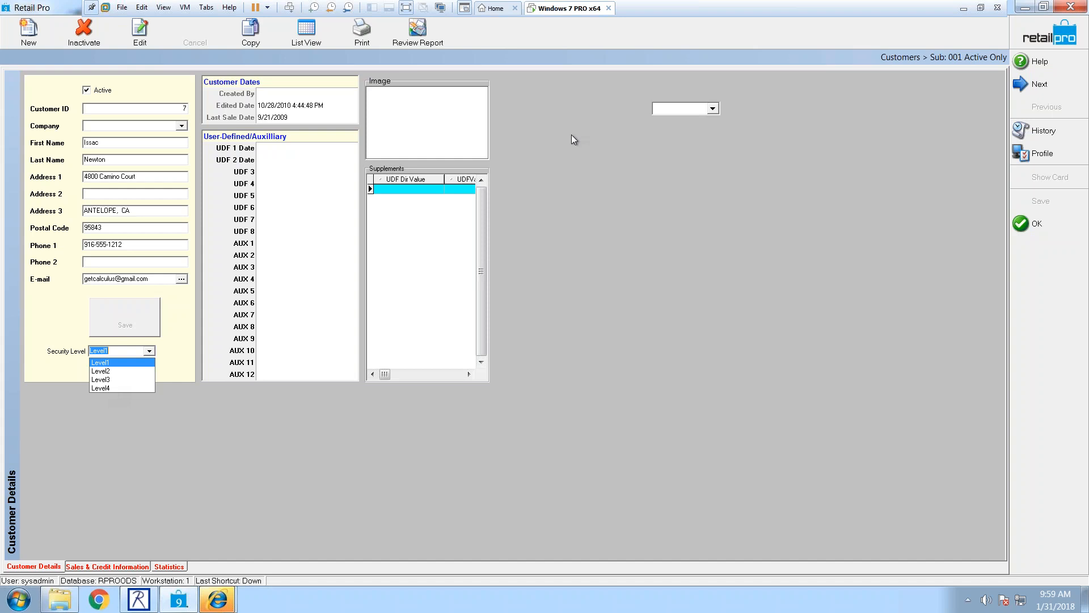
click(1051, 35)
click(1039, 41)
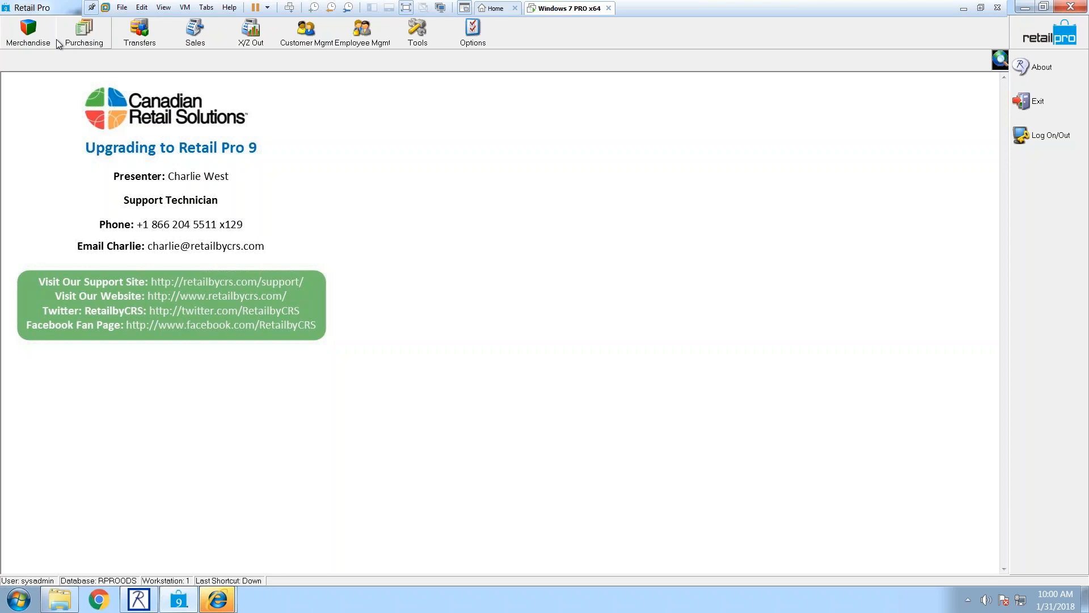
Step: Open X/Z Out > XOut settings and display the Flash Sales chart of units by department
click(243, 39)
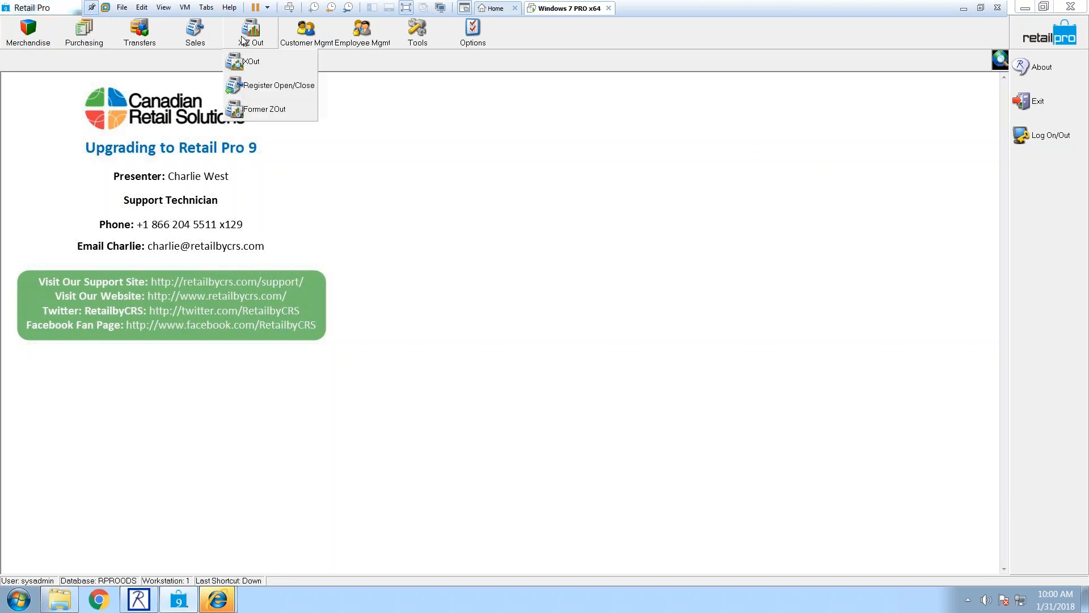
click(270, 67)
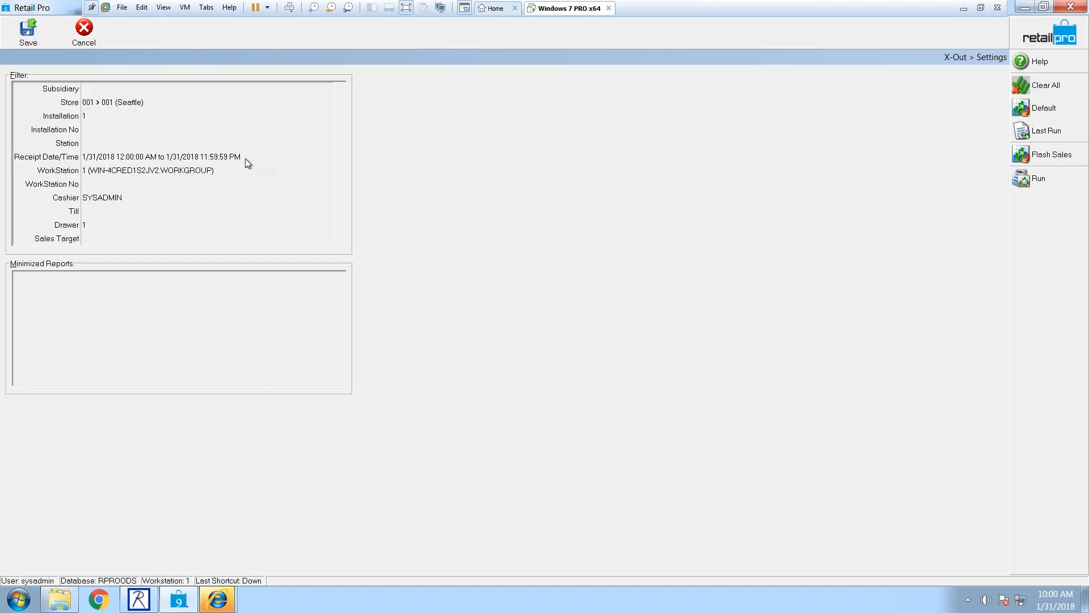
click(1031, 159)
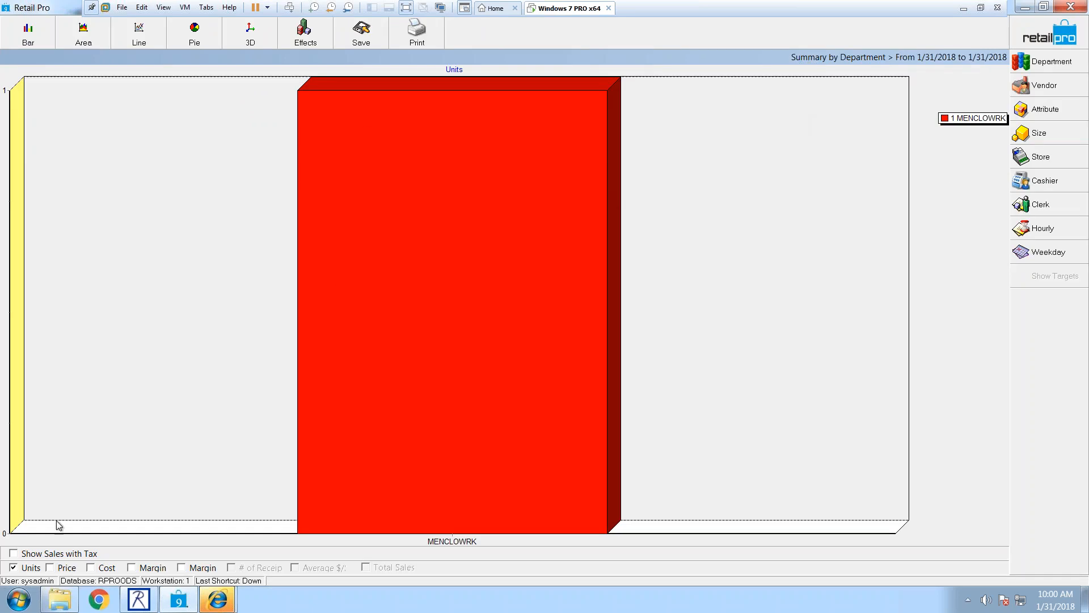
click(51, 568)
click(13, 568)
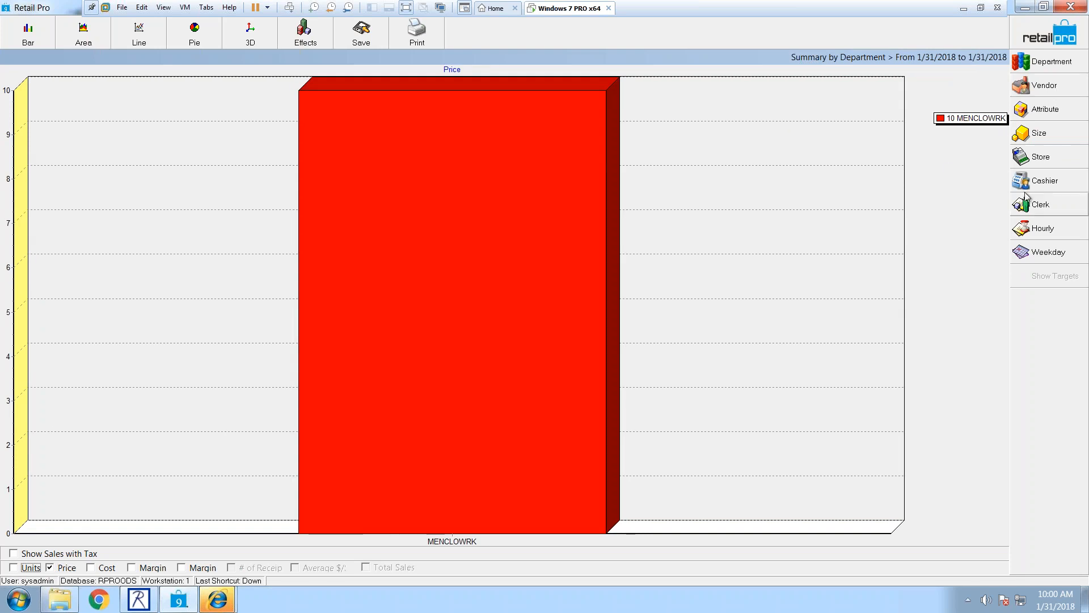
click(1045, 181)
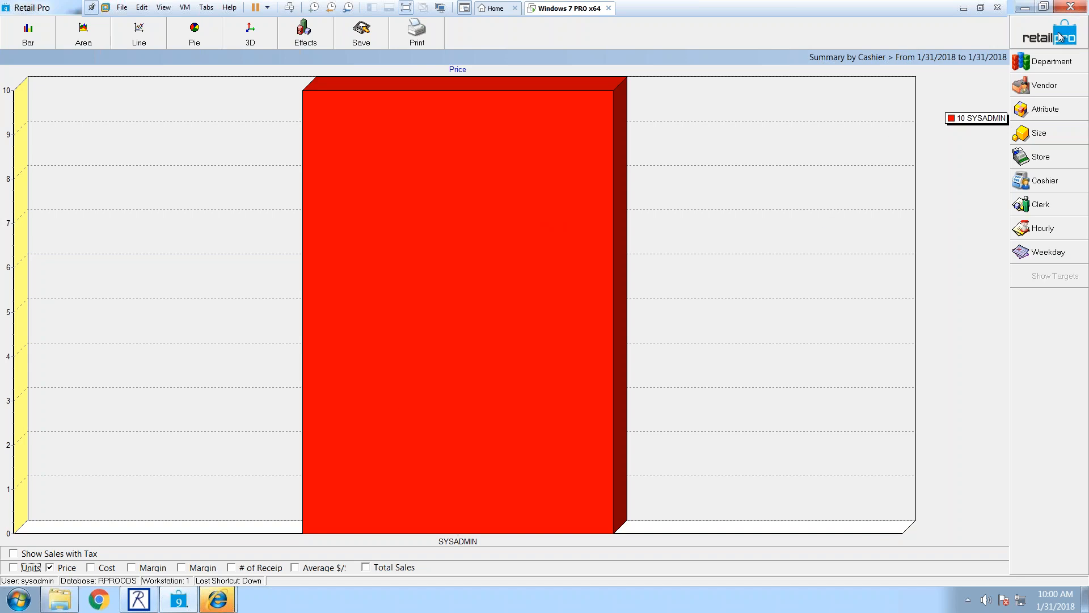
click(1041, 156)
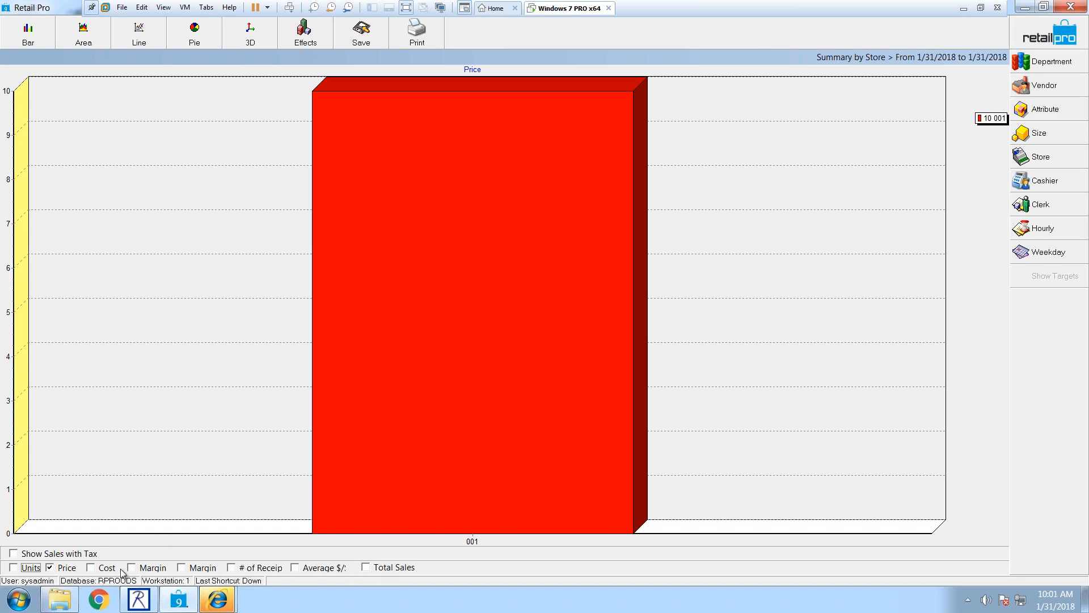
click(49, 568)
click(371, 569)
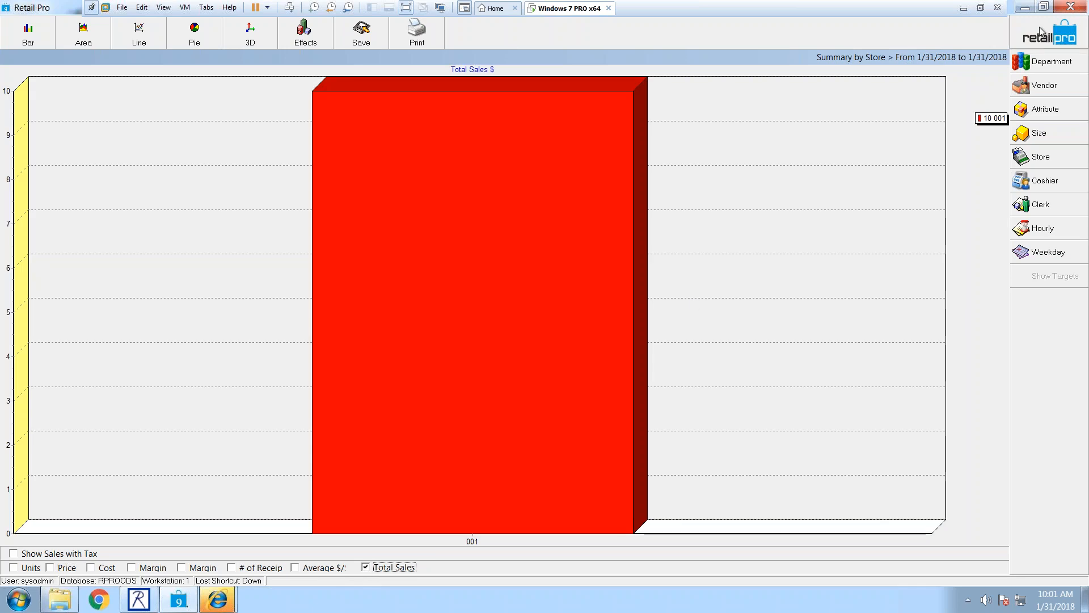
click(342, 271)
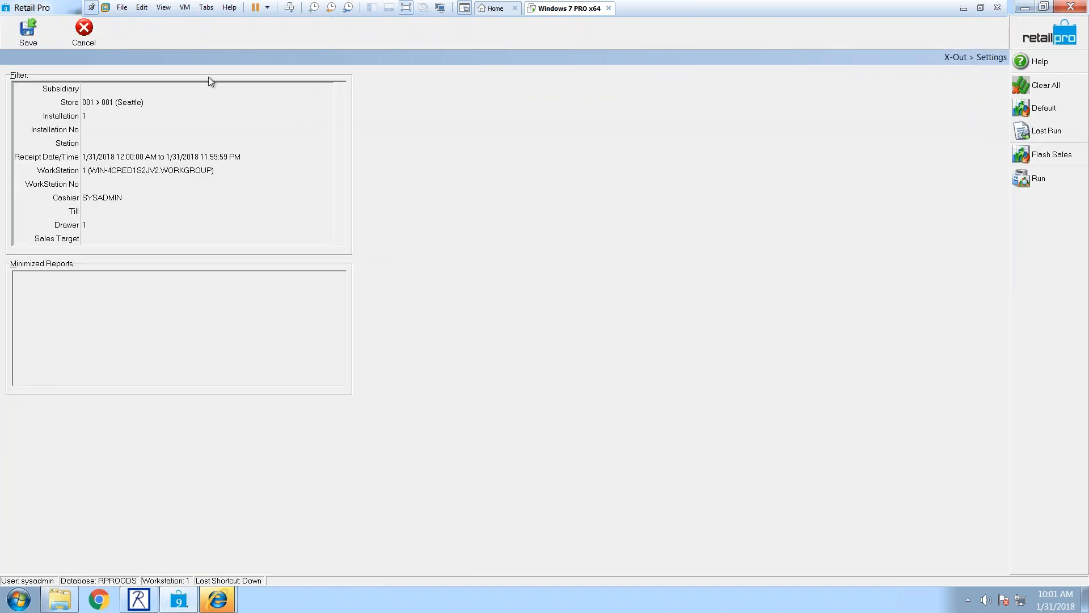
Step: Exit X-Out settings without saving and start the Register Open/Close wizard
click(1003, 36)
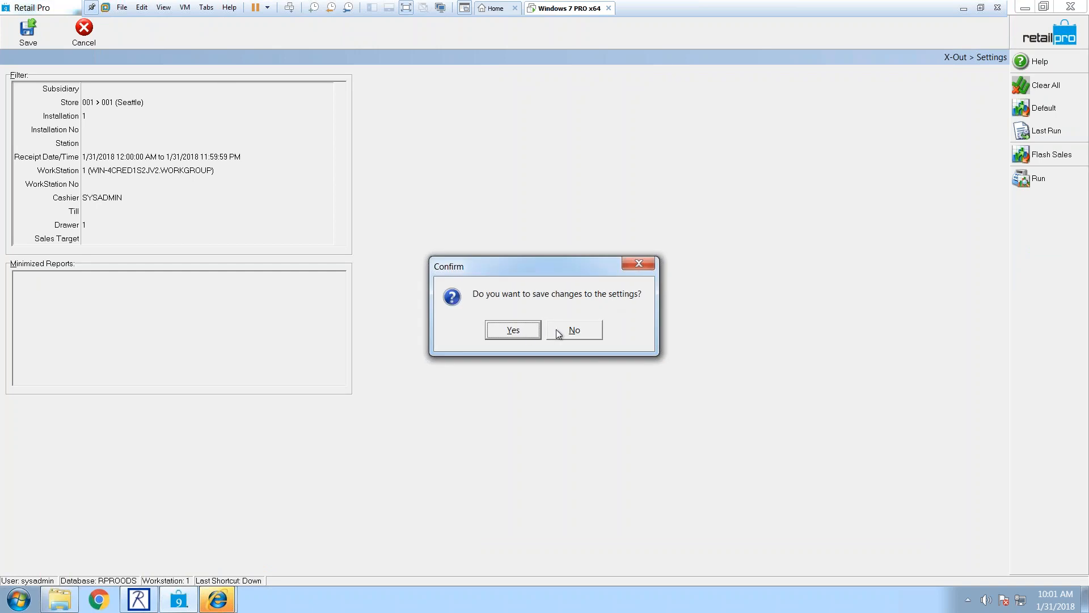
click(569, 330)
click(251, 31)
click(272, 88)
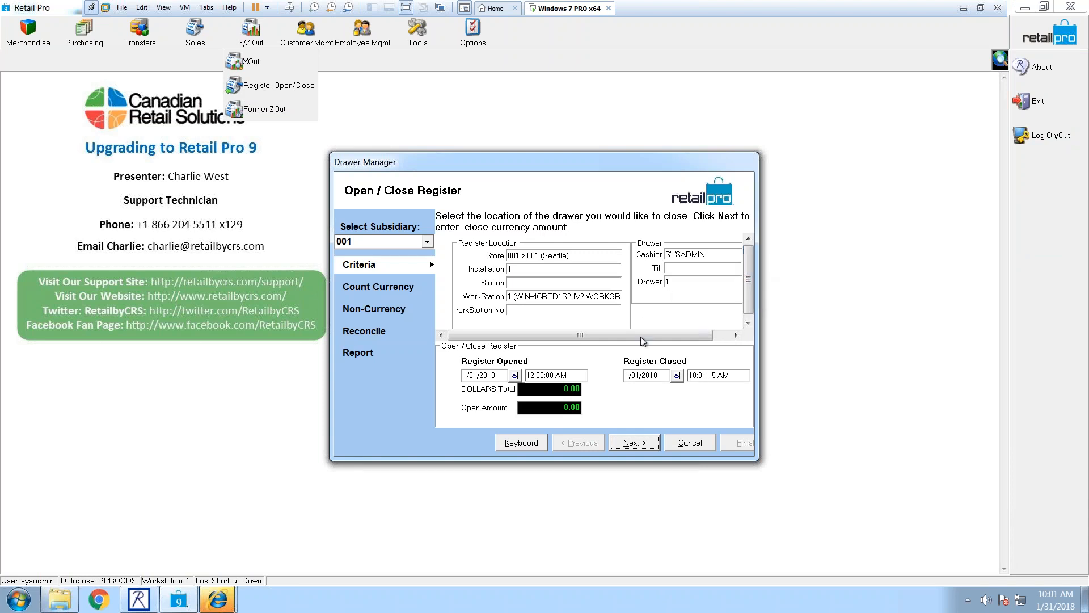
Step: Clear the WorkStation and Cashier criteria in the register close wizard
mouse_move(658, 335)
mouse_down()
mouse_move(675, 341)
mouse_move(656, 339)
mouse_up()
click(555, 300)
click(567, 296)
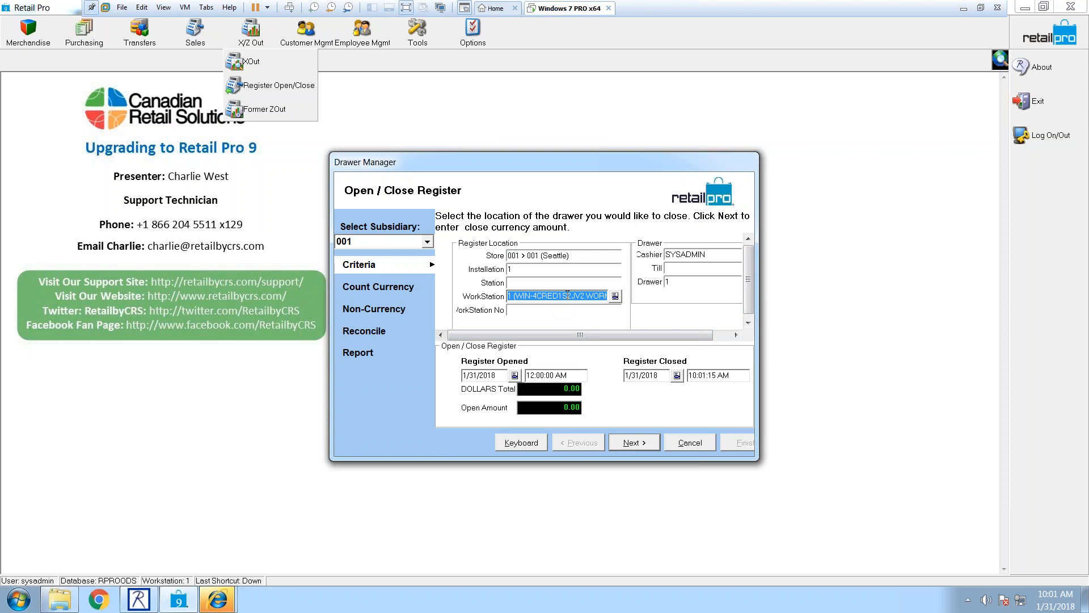
key(BackSpace)
click(701, 256)
key(BackSpace)
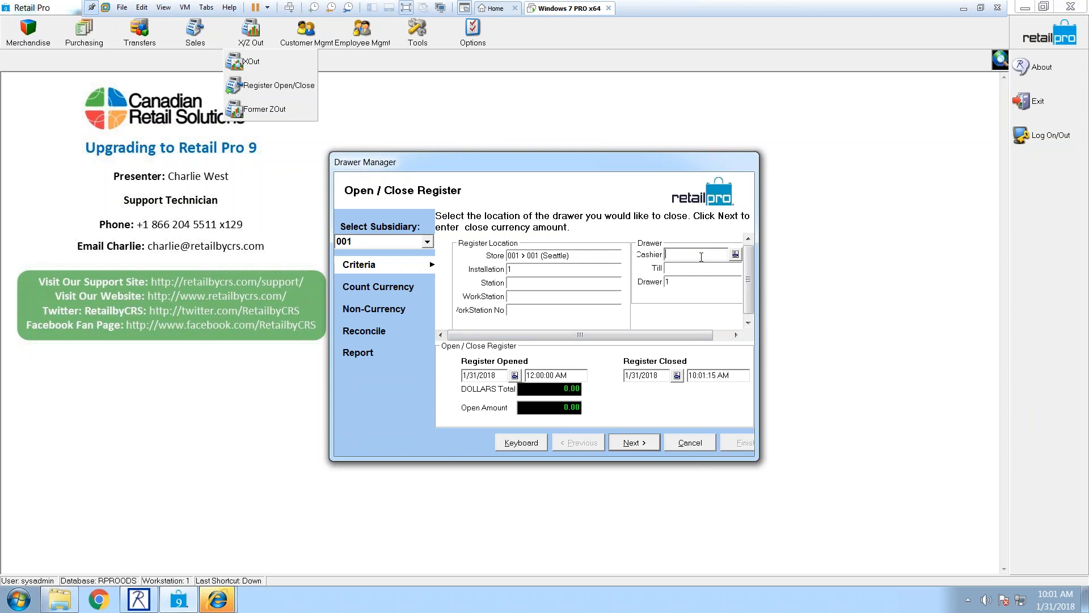
click(545, 294)
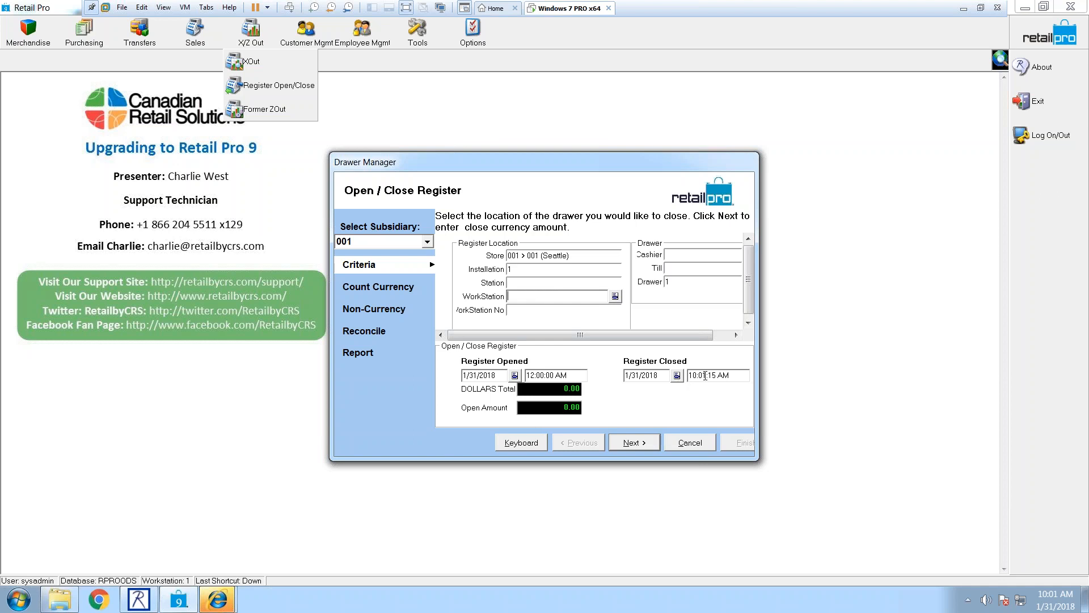
Step: Step through the currency and non-currency tender pages and confirm reconciling the drawer
click(634, 443)
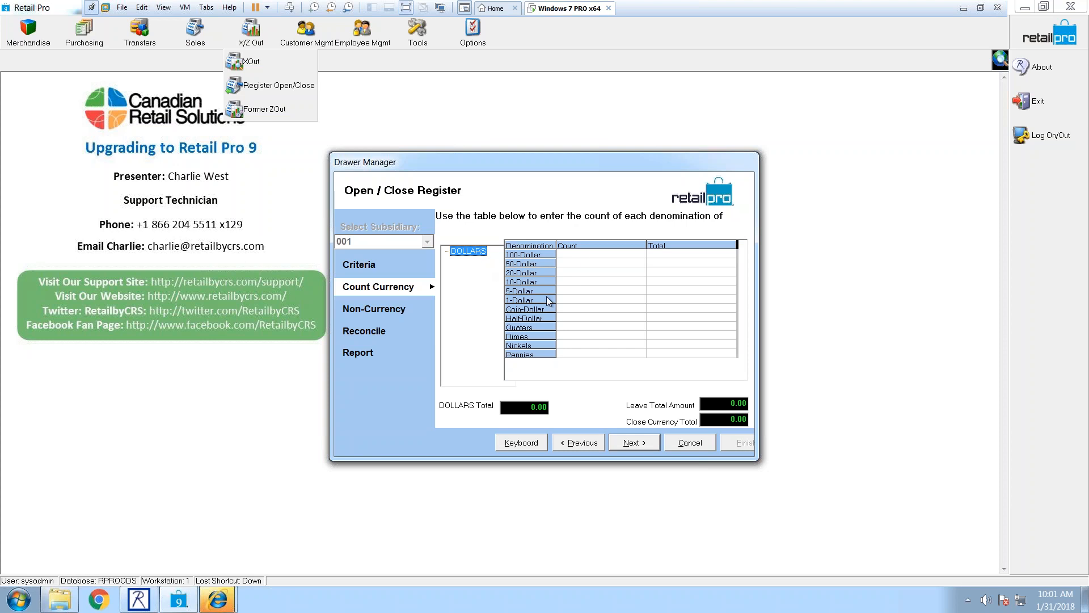
click(632, 443)
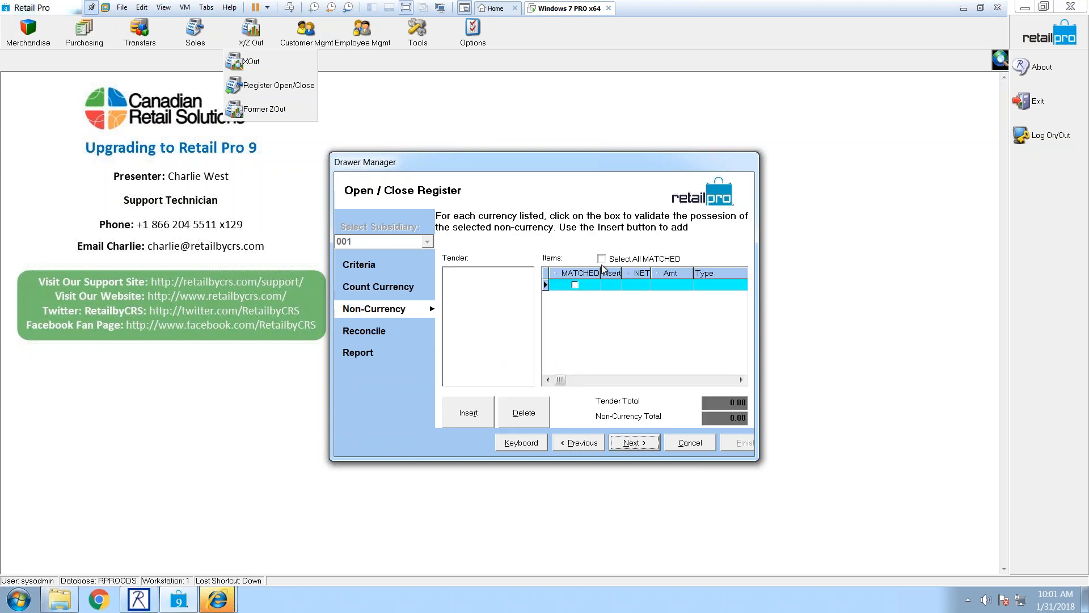
click(615, 444)
click(514, 332)
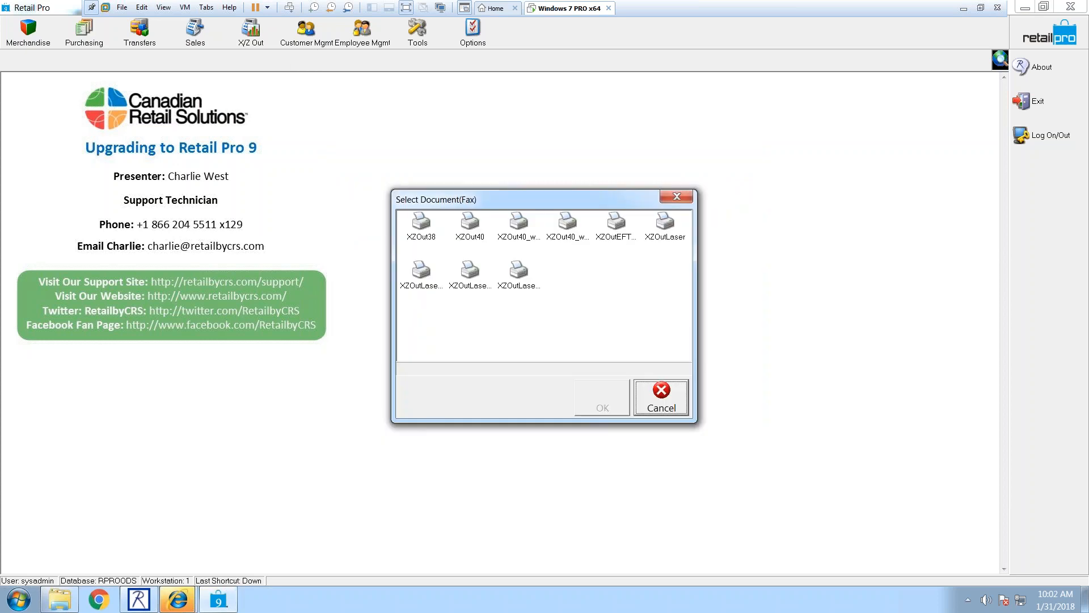
Step: Close the XZOut templates, enlarge Drawer Manager, preview the Z-Out report, then cancel the close
double_click(519, 224)
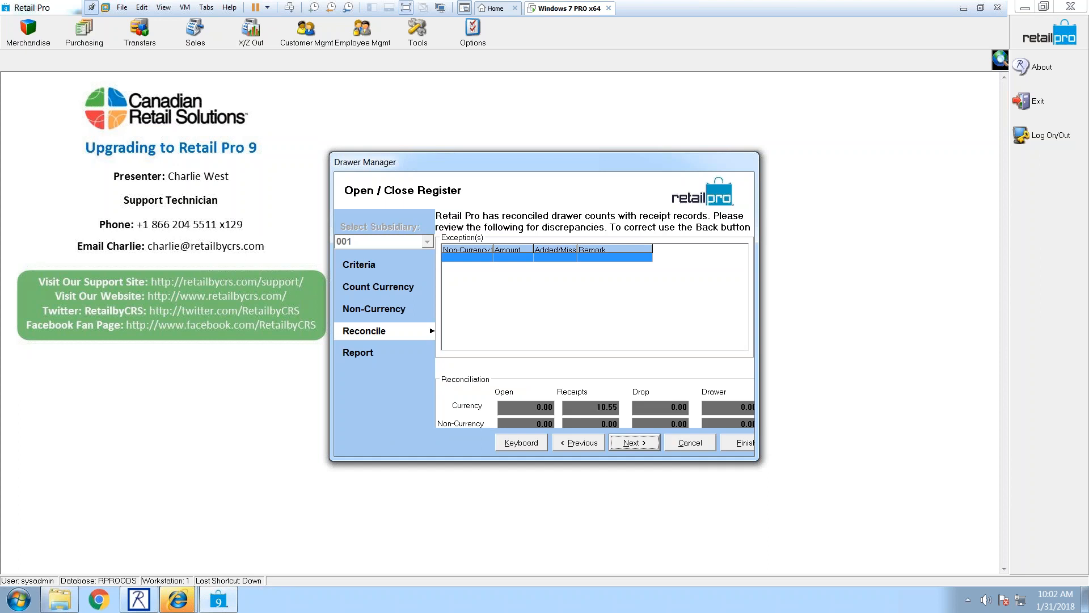
drag(761, 464, 872, 504)
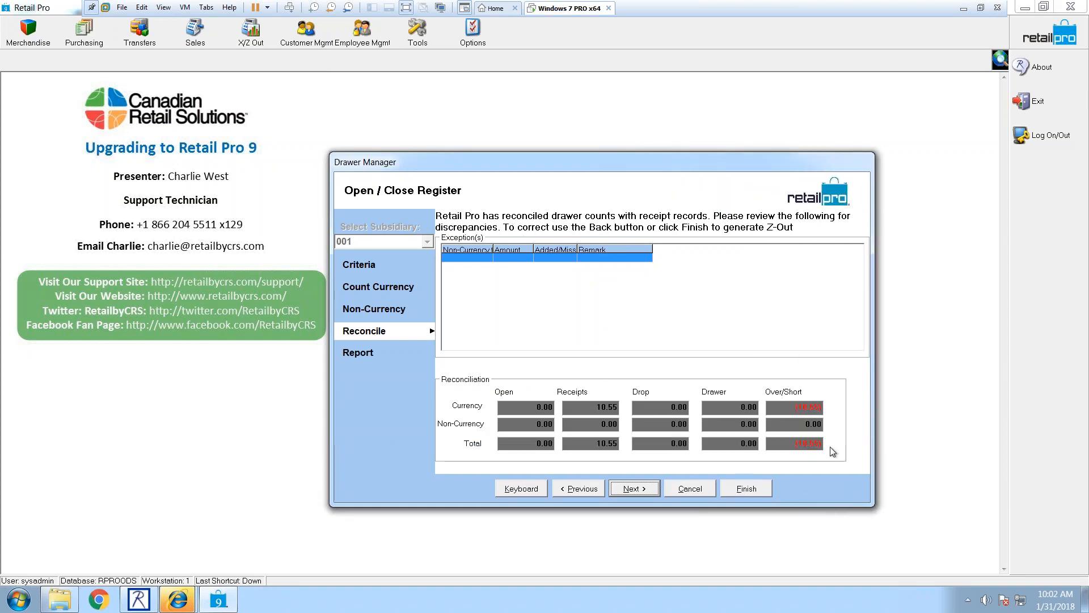
click(647, 490)
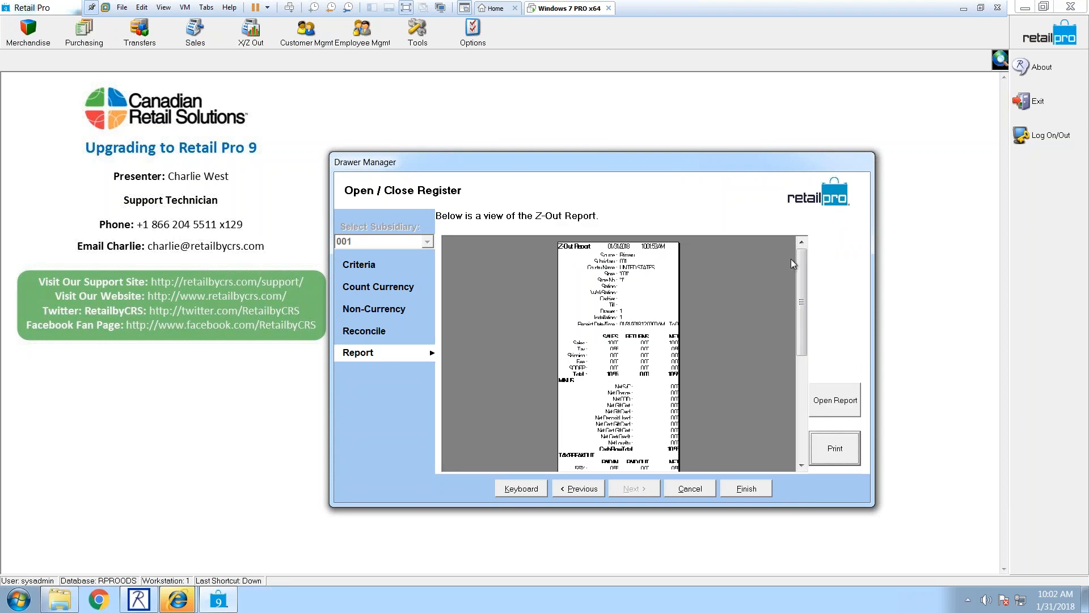
drag(802, 267, 798, 386)
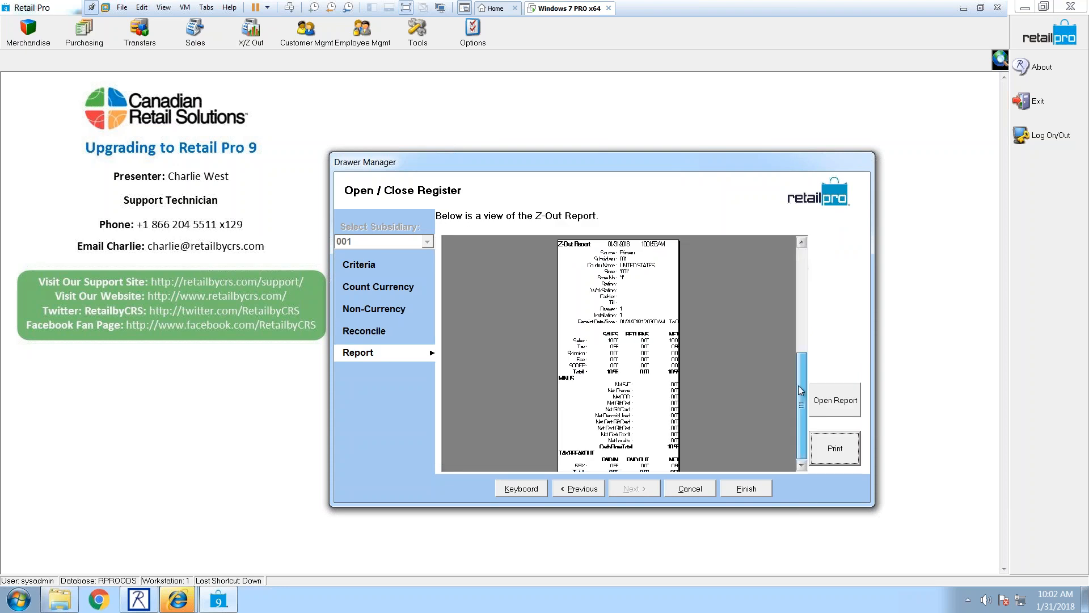
click(681, 488)
click(528, 335)
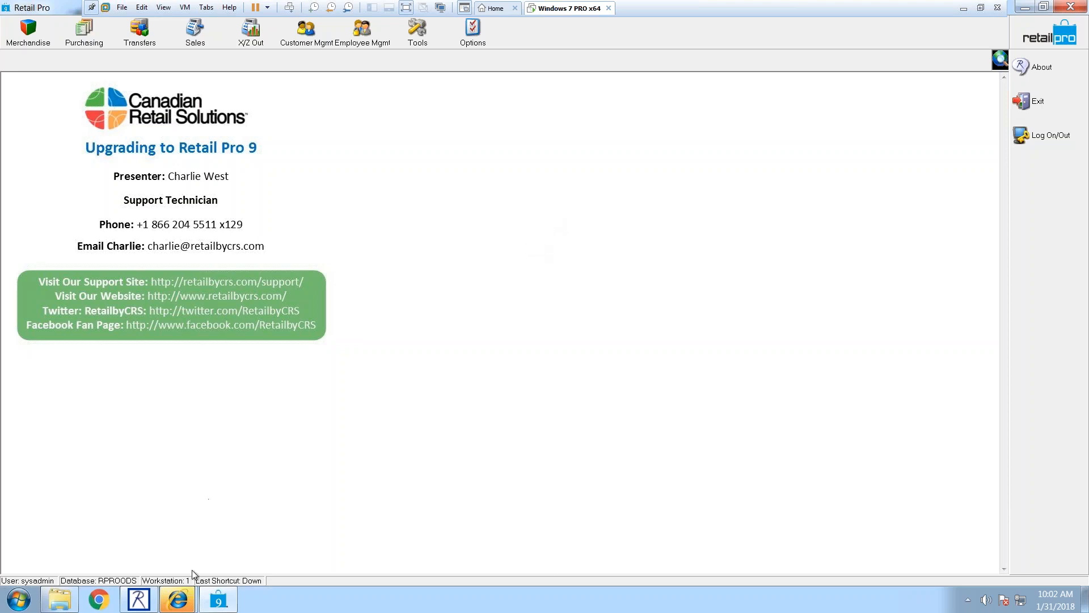
Step: Close all Internet Explorer windows and exit Retail Pro, declining both Flash Player installs
right_click(178, 599)
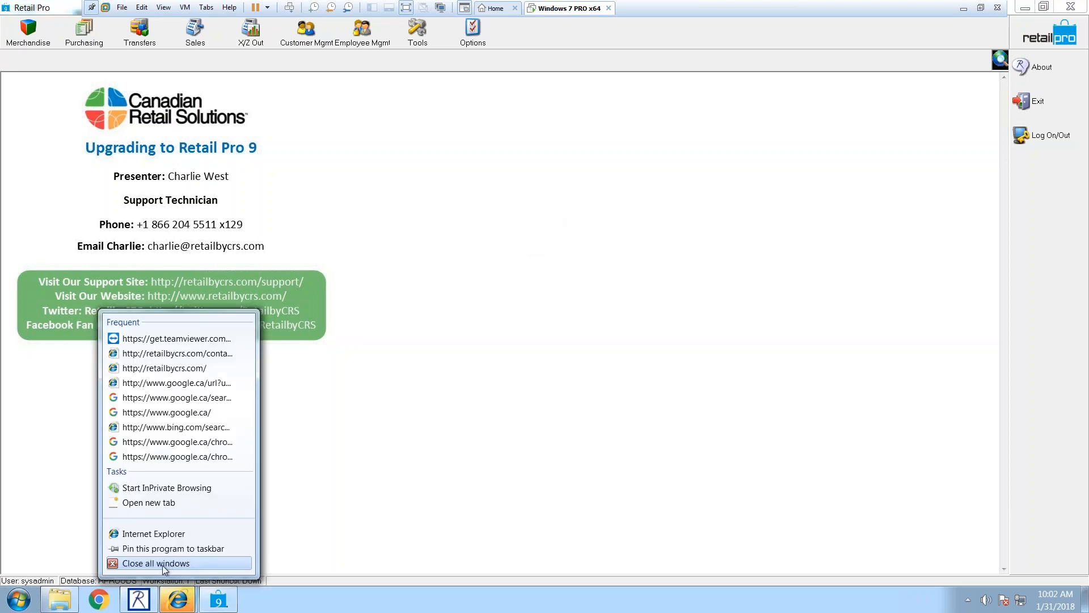
click(166, 561)
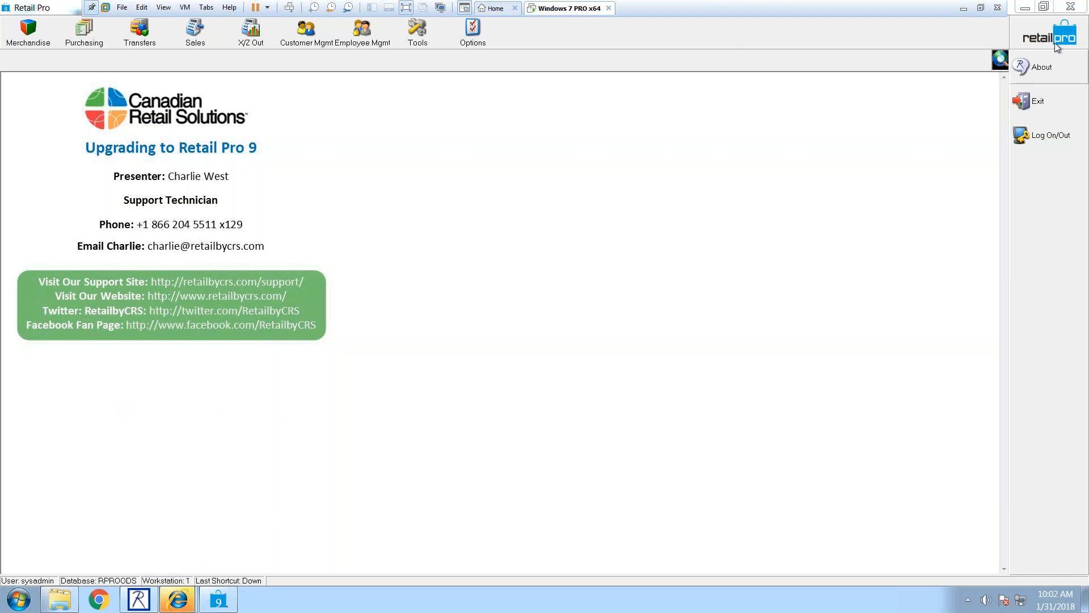
click(1038, 101)
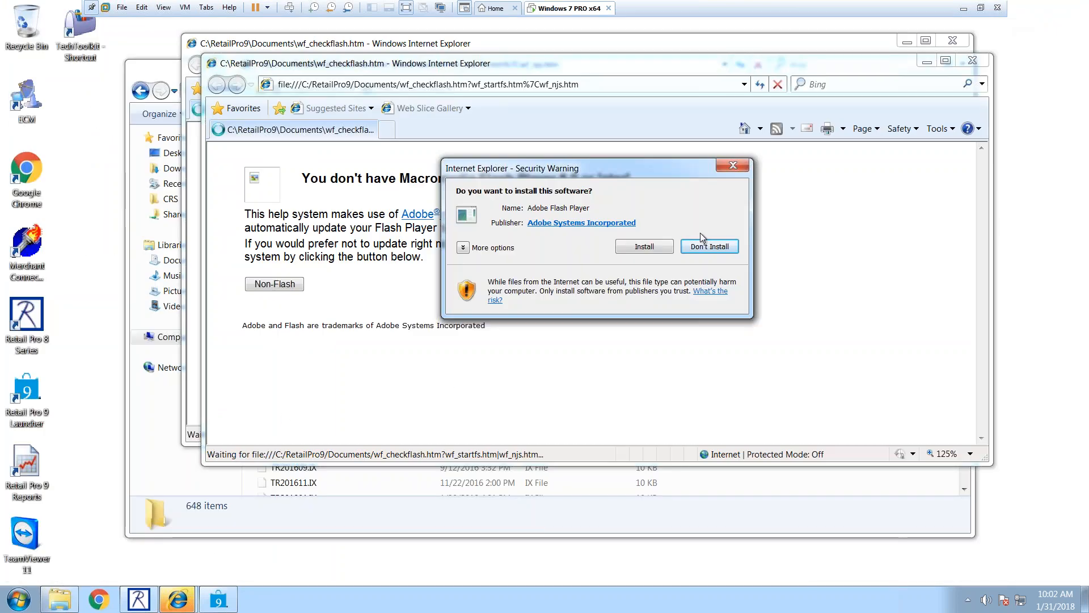
click(699, 248)
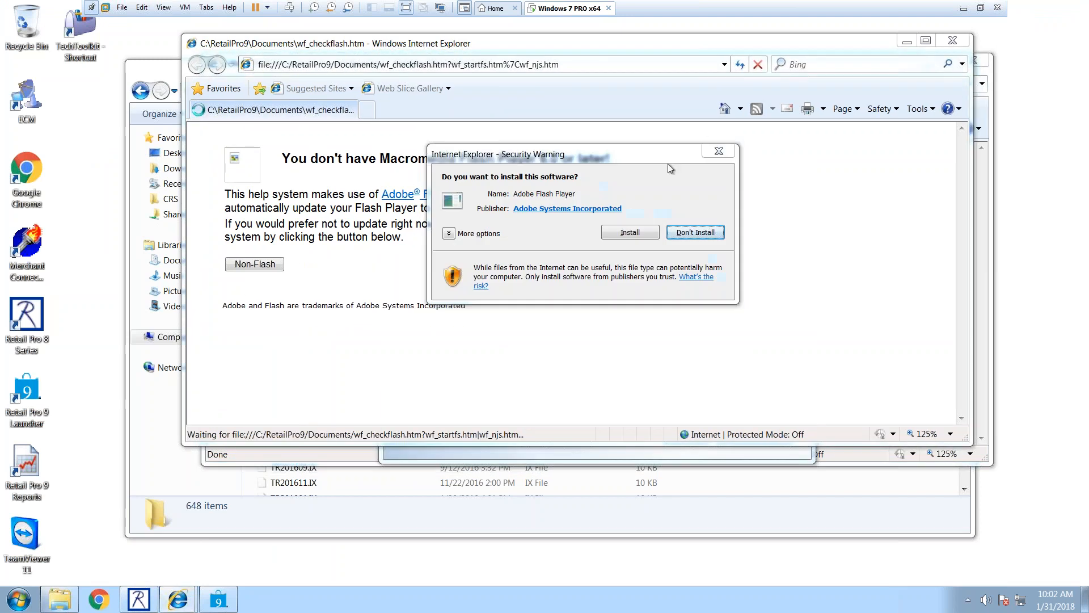
click(698, 233)
Step: Close the remaining browser and Rpro folder windows, postpone IE8 setup, and launch Retail Pro 9 Reports
click(953, 40)
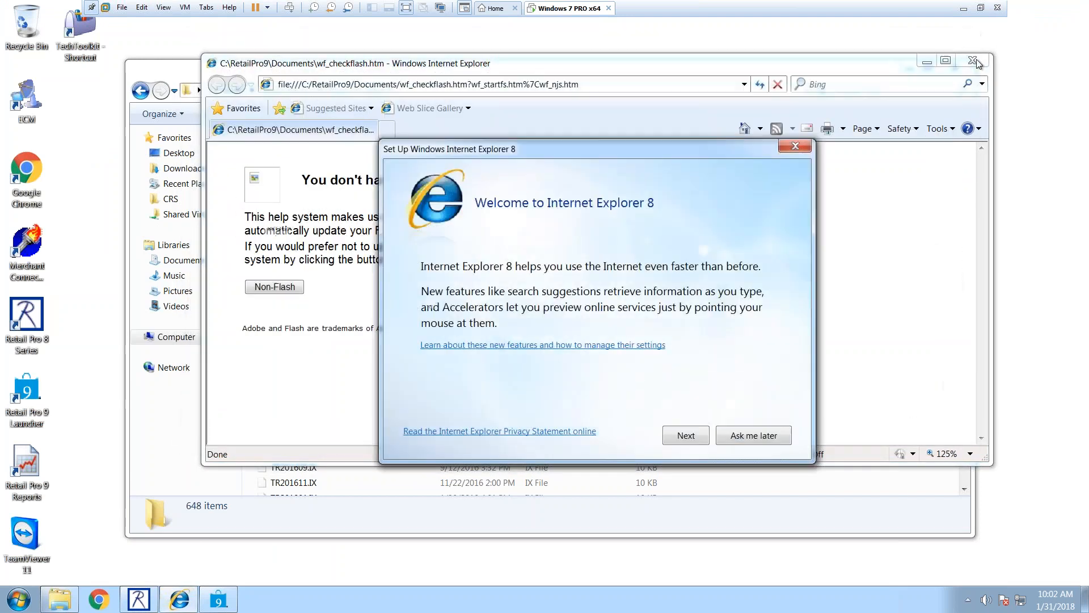
click(729, 435)
click(972, 60)
click(946, 61)
double_click(31, 462)
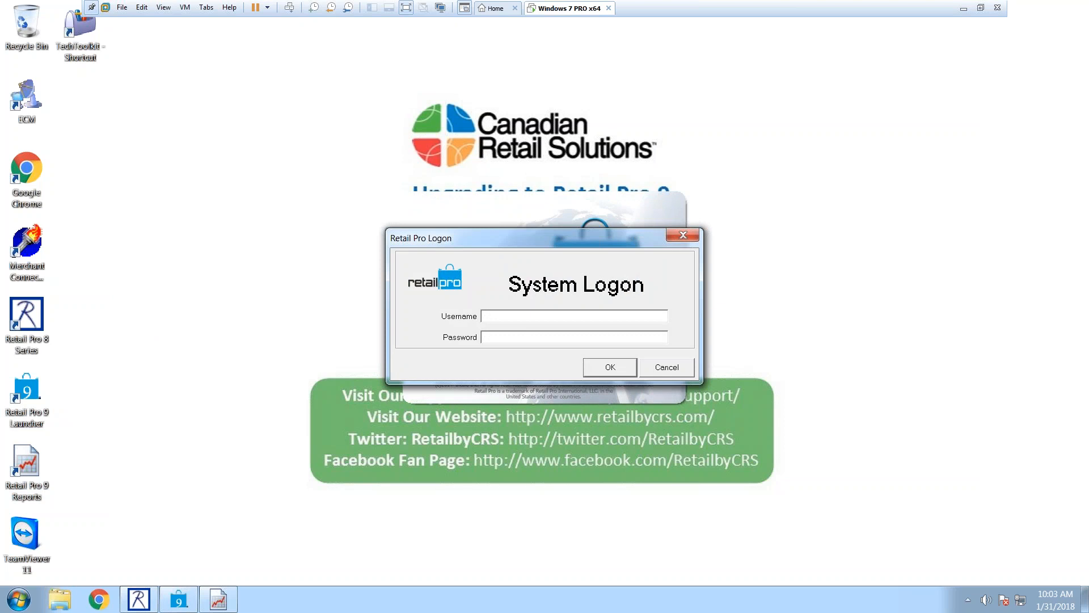
Step: Log into Report Viewer with the administrator username and password, then show the Reports area
text(sysadmin)
key(Tab)
text(********)
key(Return)
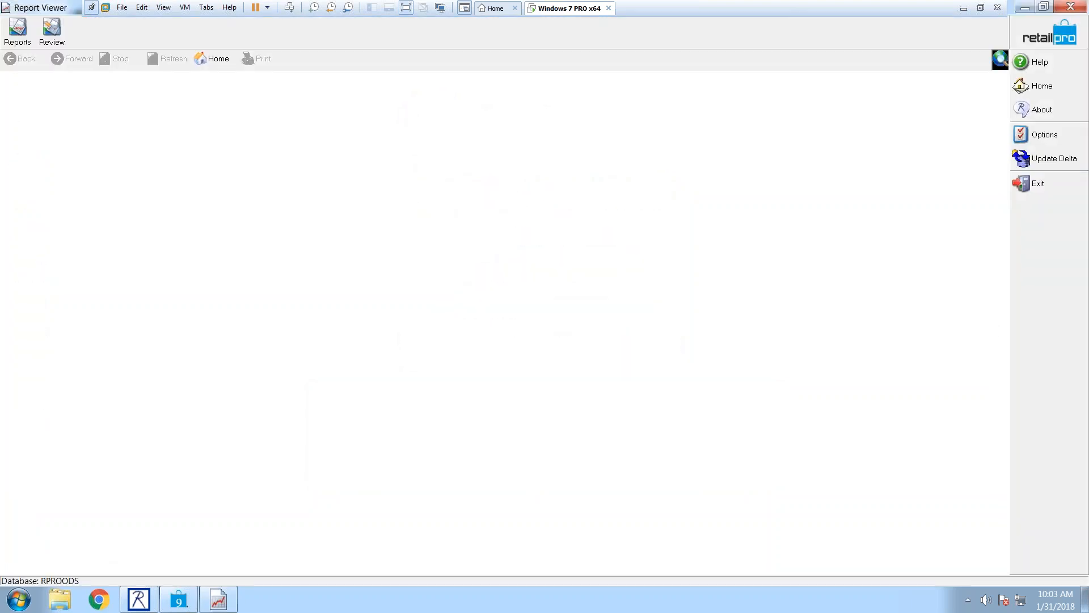
click(16, 41)
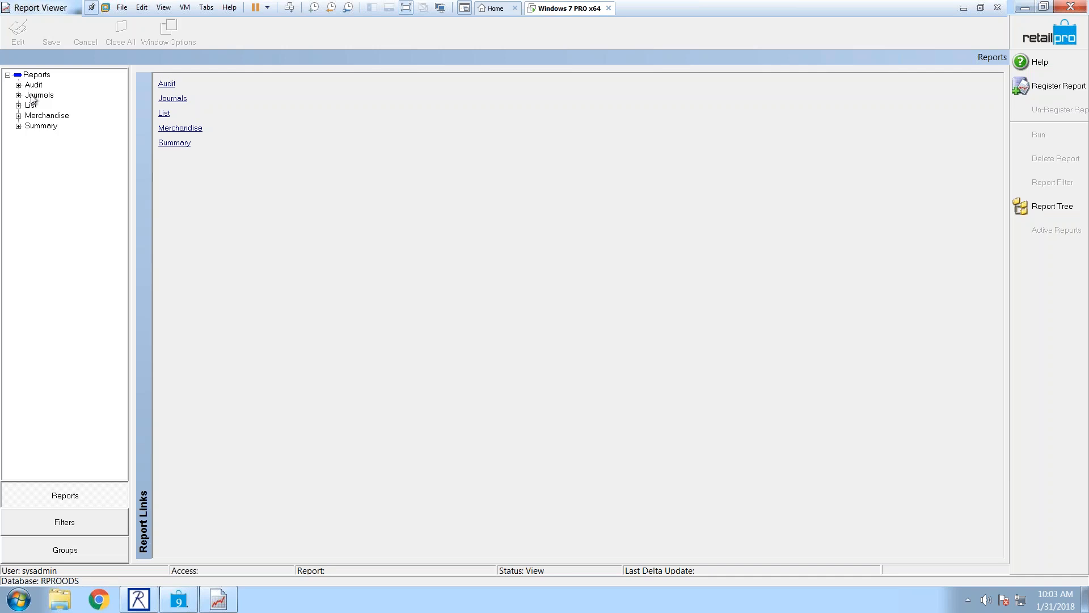
Step: Expand Summary > Merchandise reports and open the ON HAND: by Style report's registration details
click(40, 126)
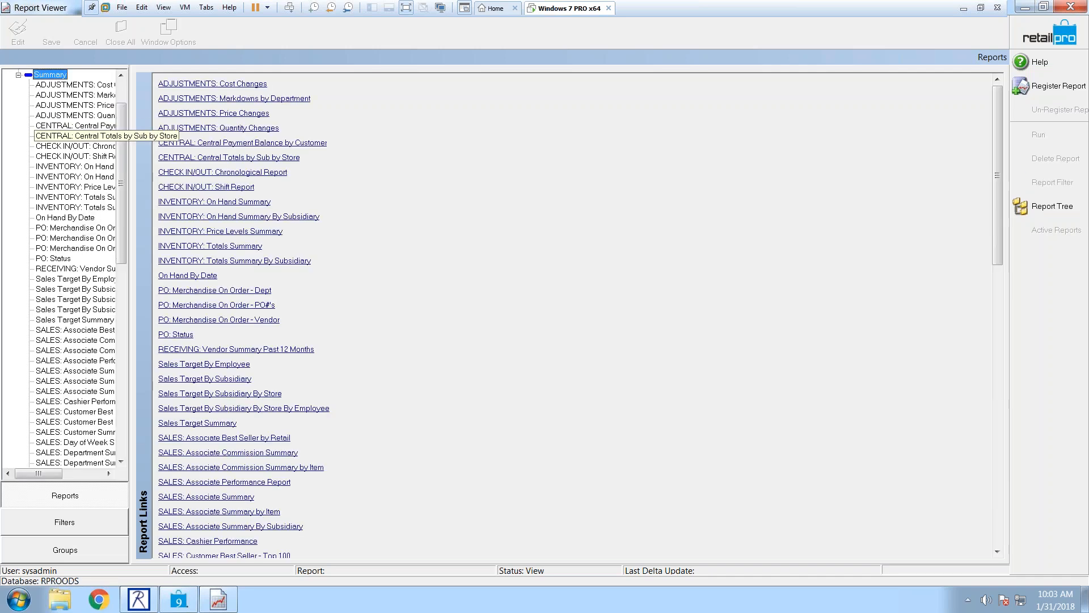
drag(120, 158, 124, 87)
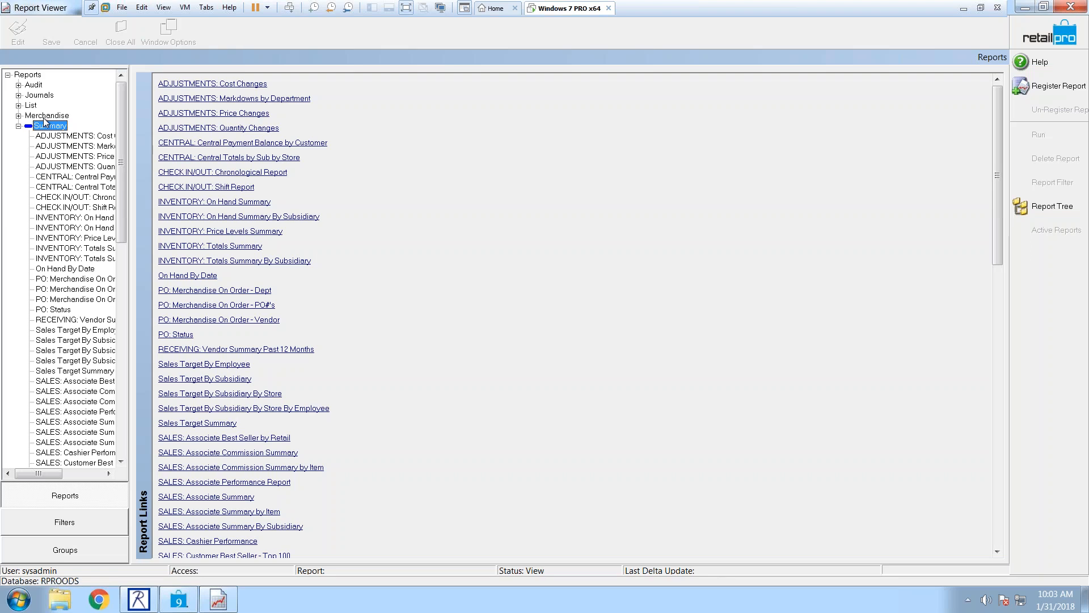
click(45, 117)
drag(122, 109, 154, 376)
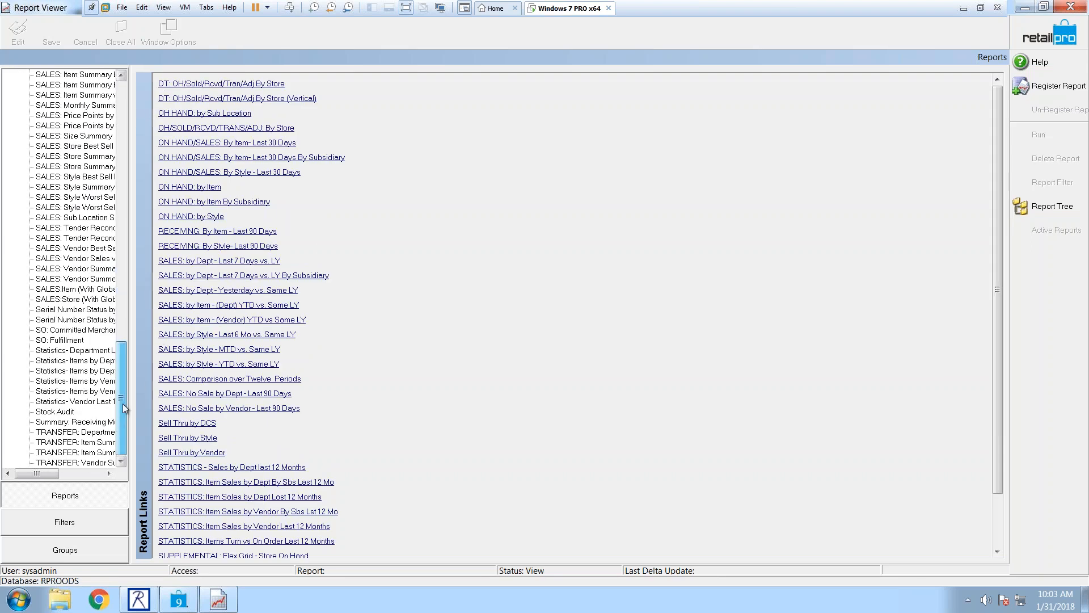
drag(124, 328, 126, 84)
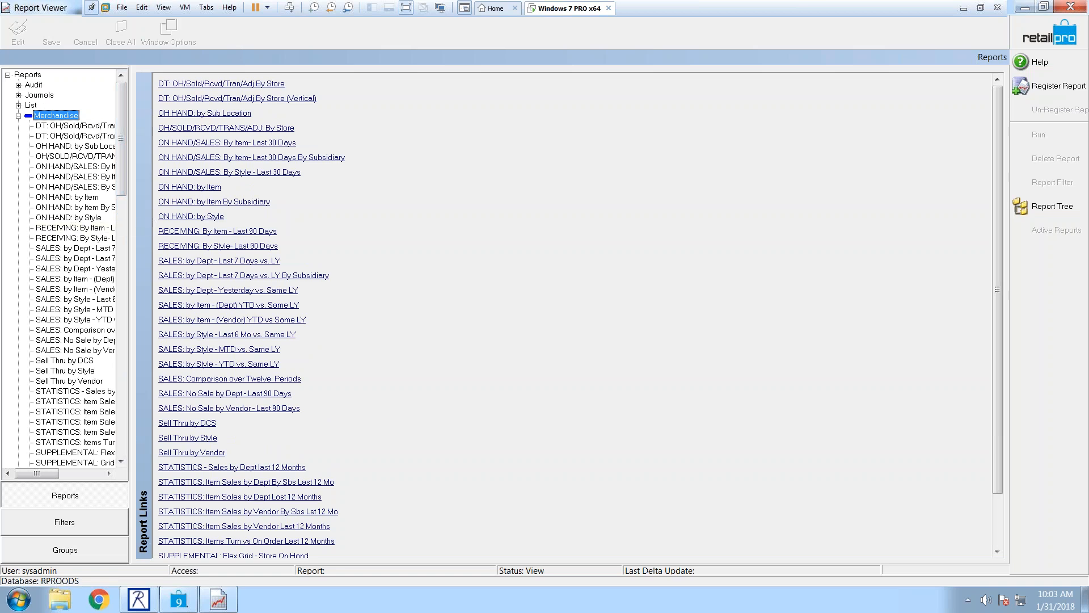
drag(121, 158, 120, 172)
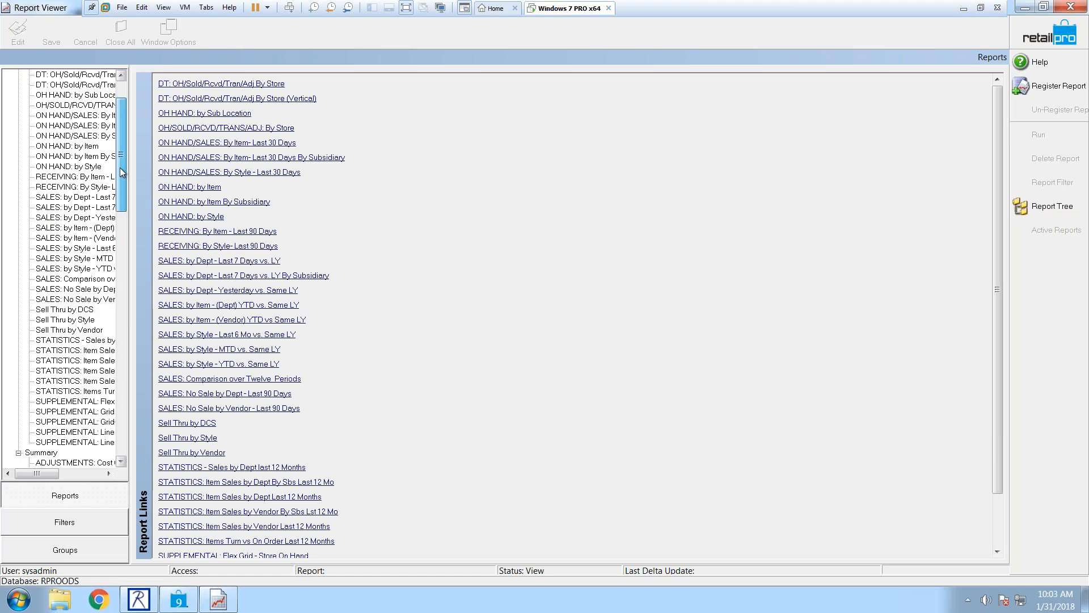
click(73, 167)
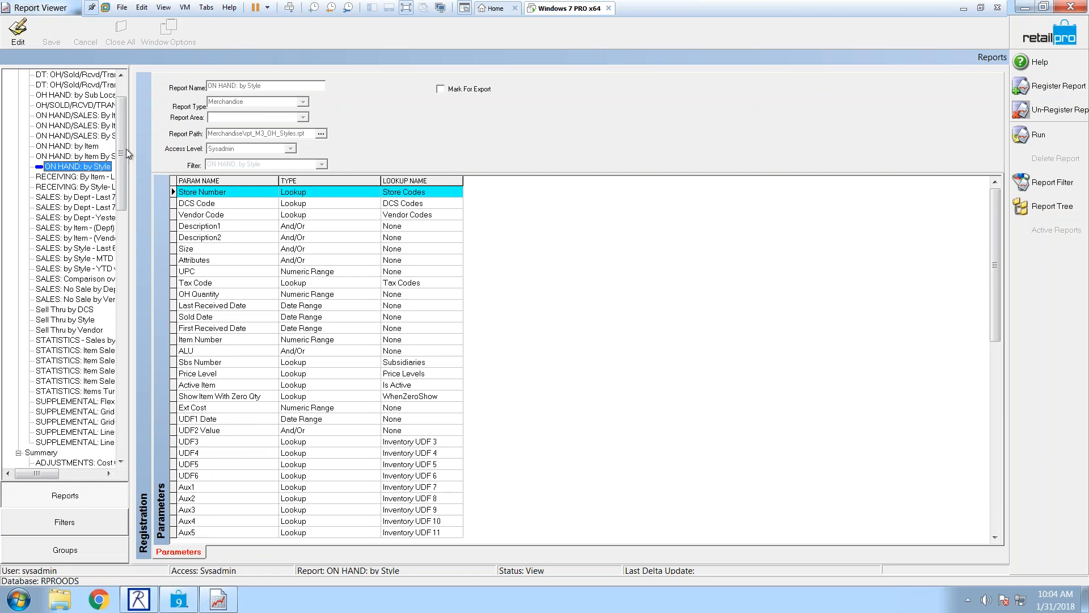
click(1043, 132)
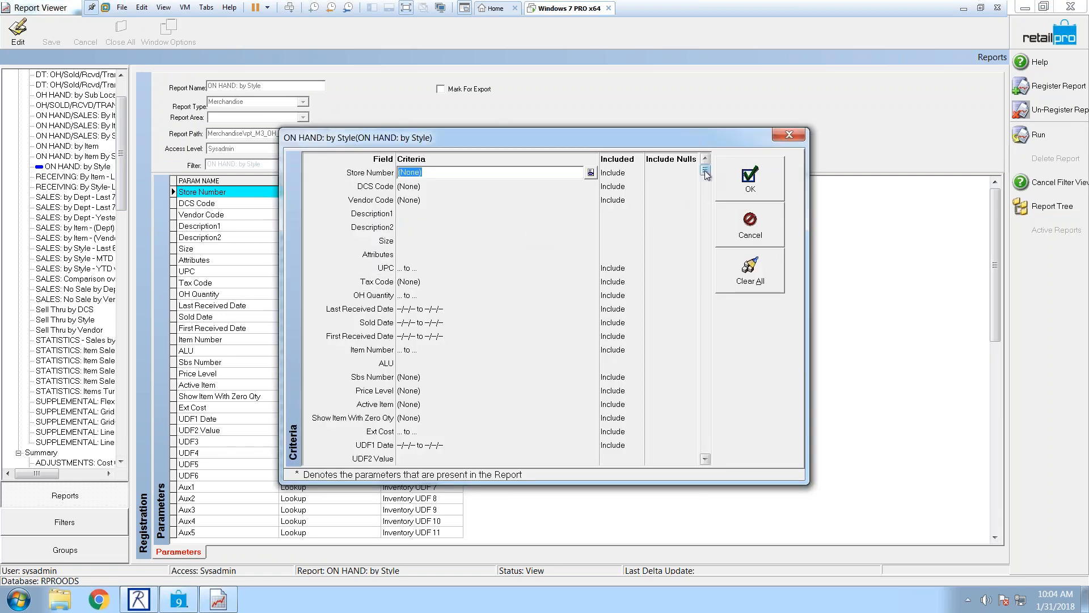
scroll(698, 369, down, 5)
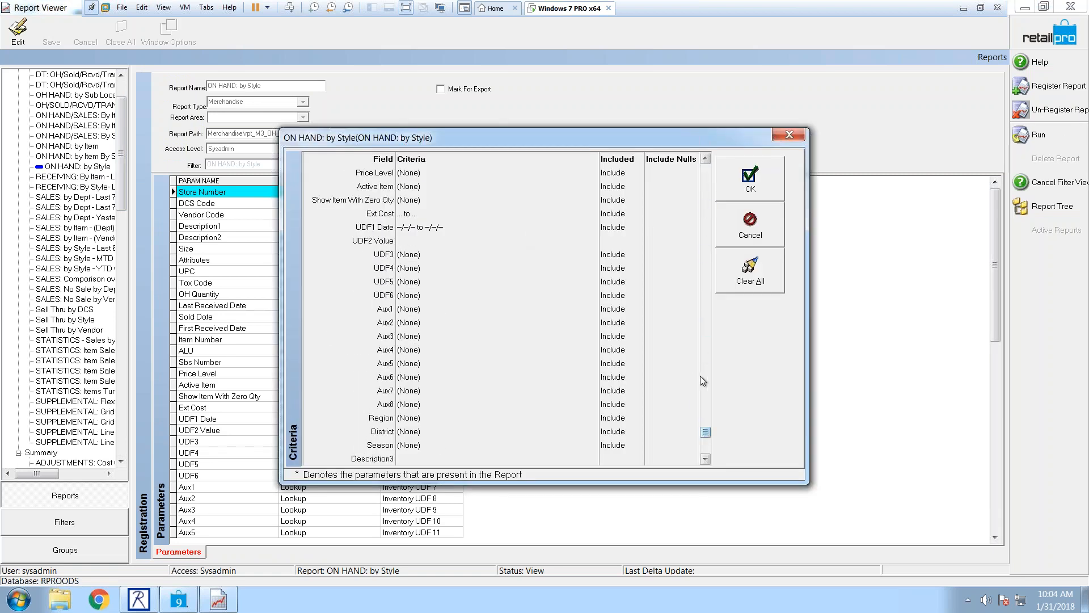
scroll(703, 193, up, 5)
click(754, 225)
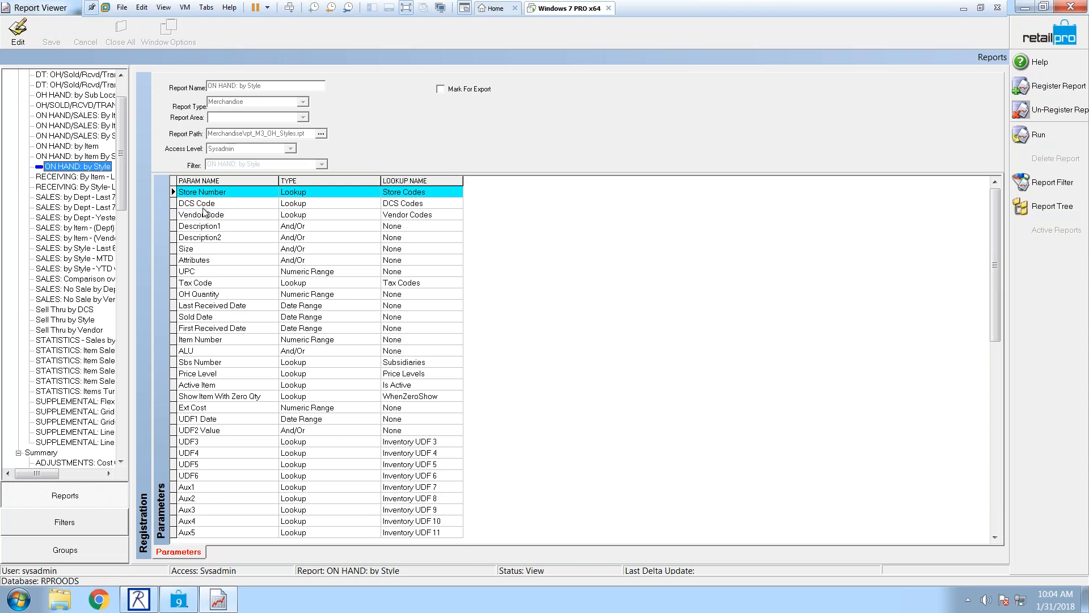
drag(124, 131, 115, 380)
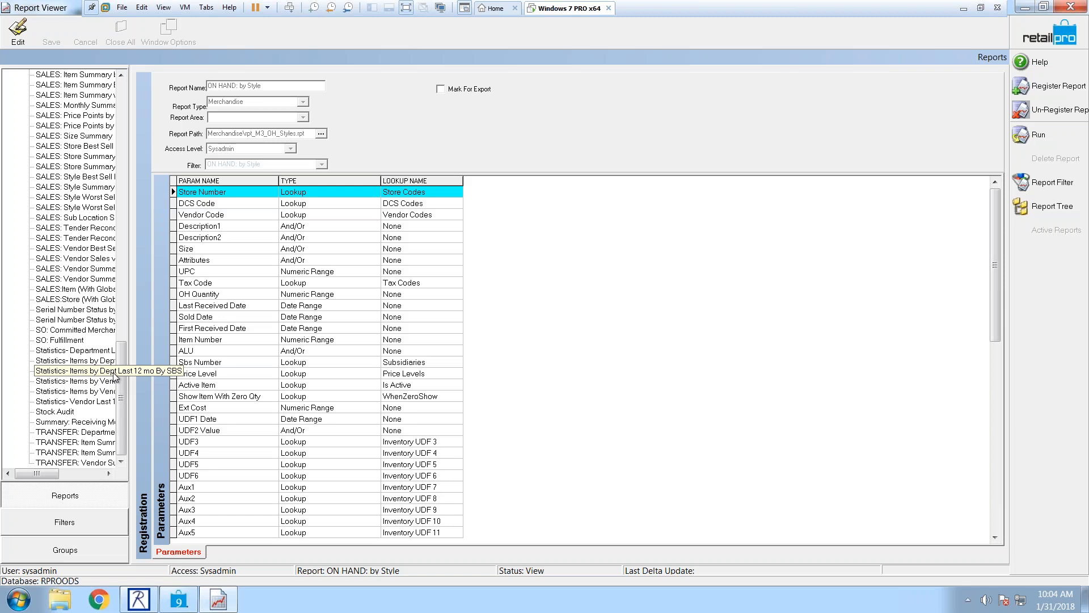
drag(120, 379, 125, 267)
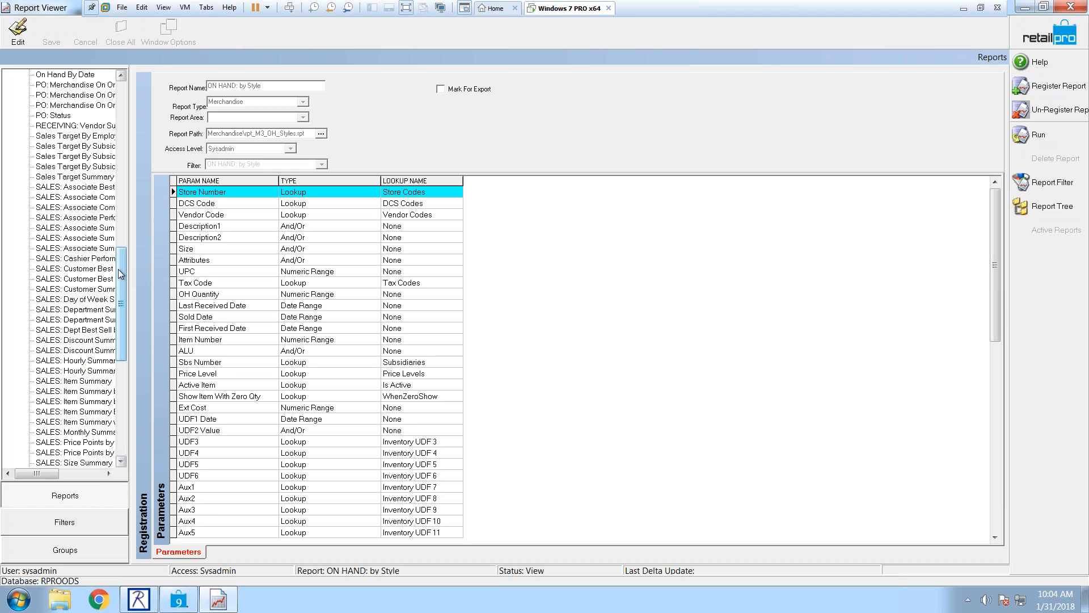
drag(120, 274, 121, 92)
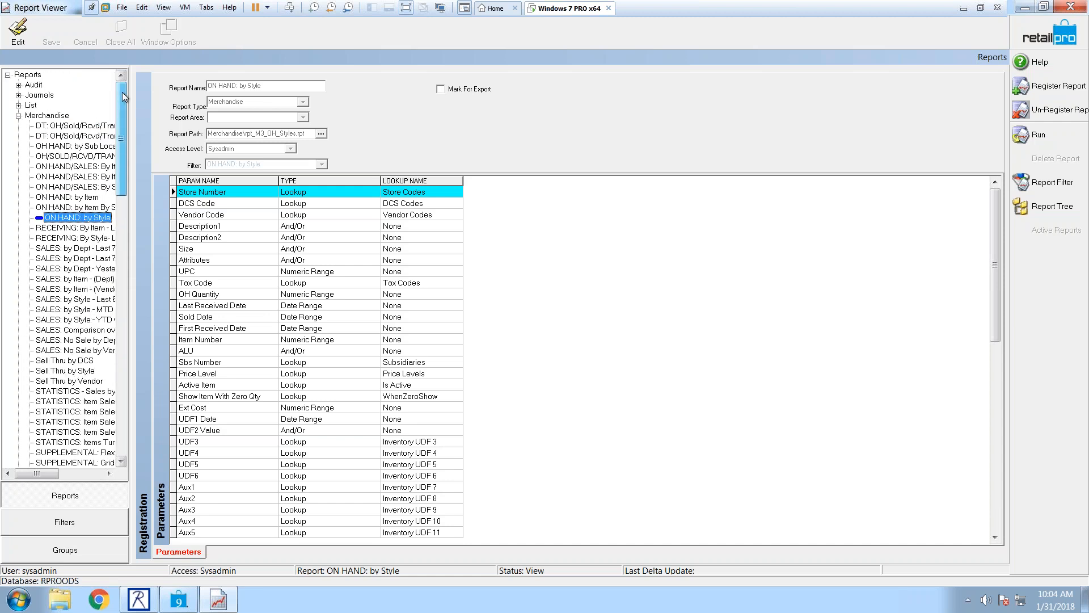
Step: Collapse the Merchandise node and minimize Report Viewer to reveal the Canadian Retail Solutions slide
click(19, 117)
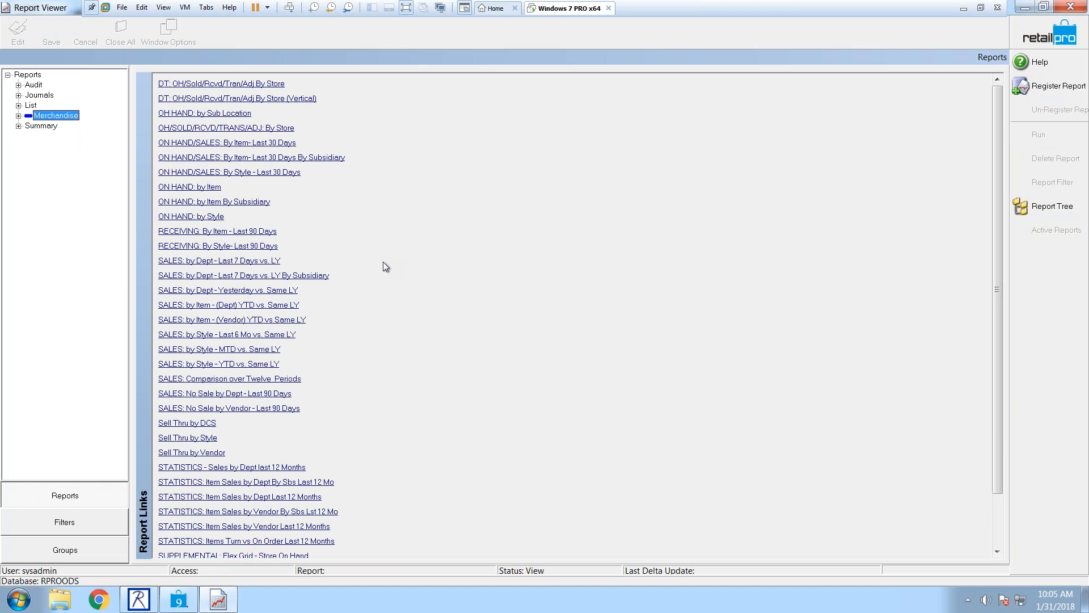
click(1025, 7)
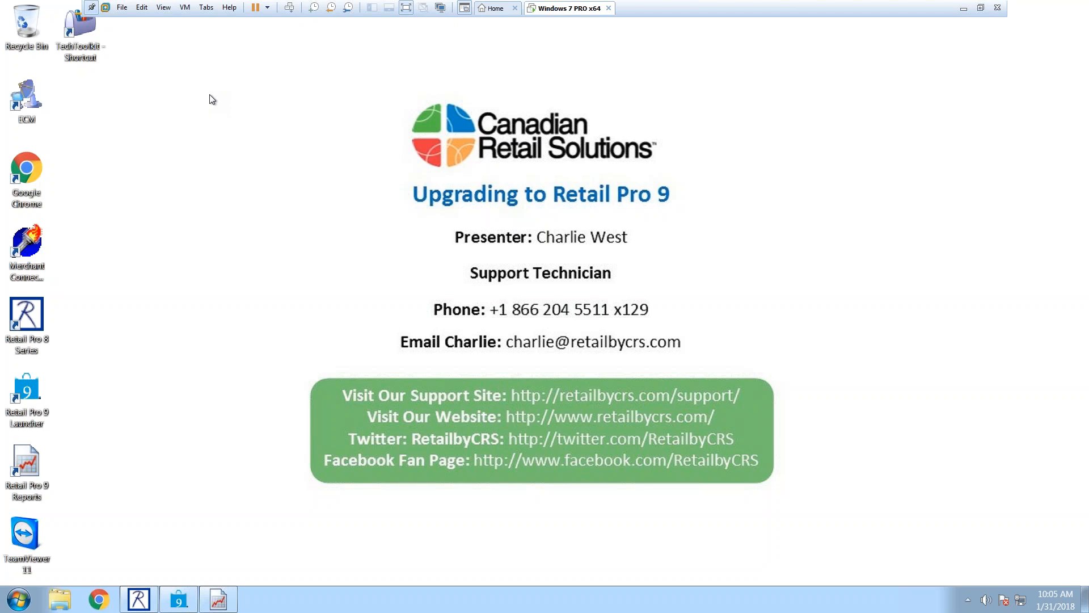
mouse_move(143, 600)
drag(199, 55, 258, 91)
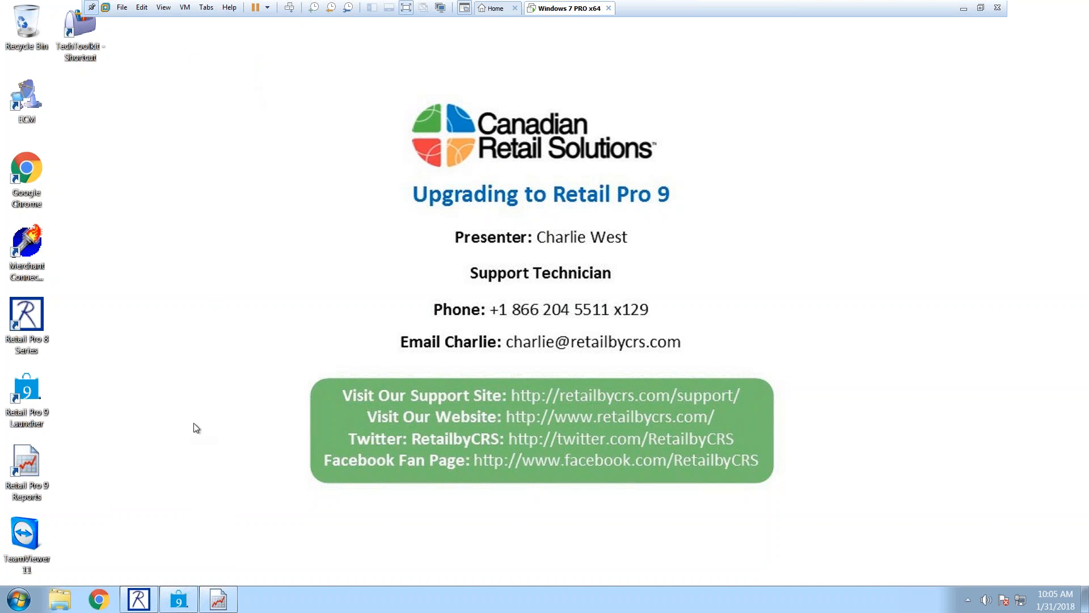